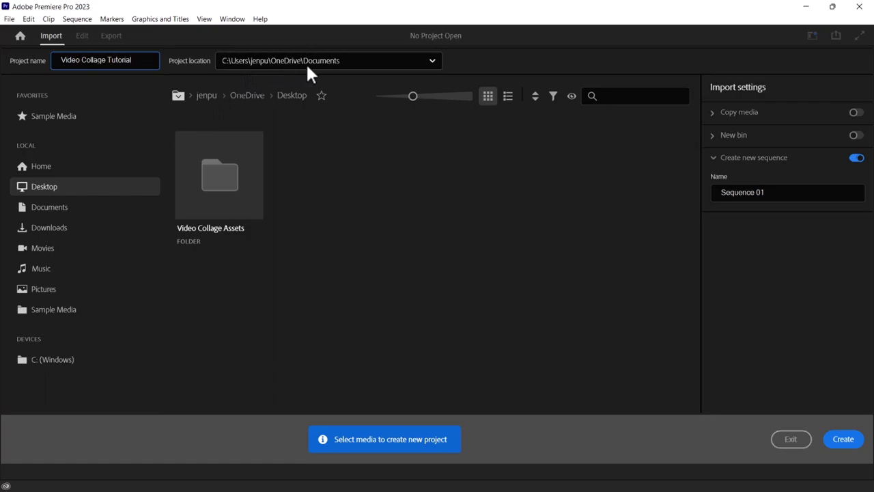
- Create the project in the OneDrive Documents folder, importing every file from the Video Collage Assets folder
left_click(326, 61)
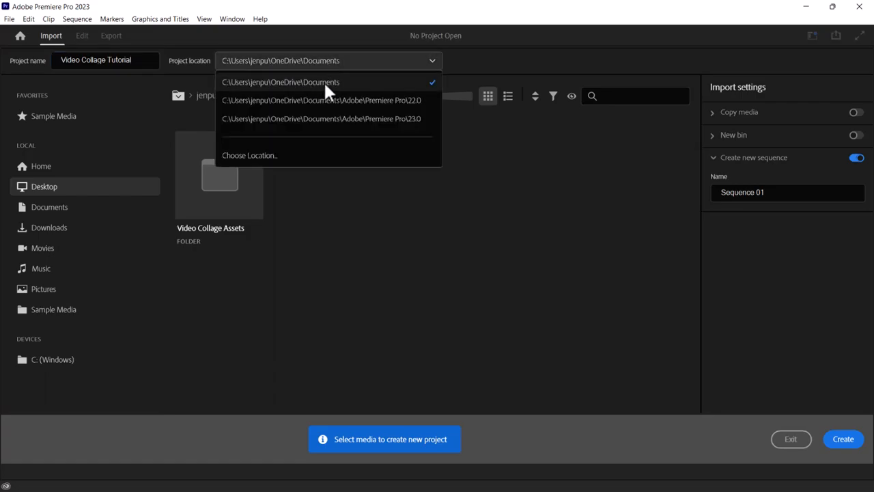
left_click(324, 81)
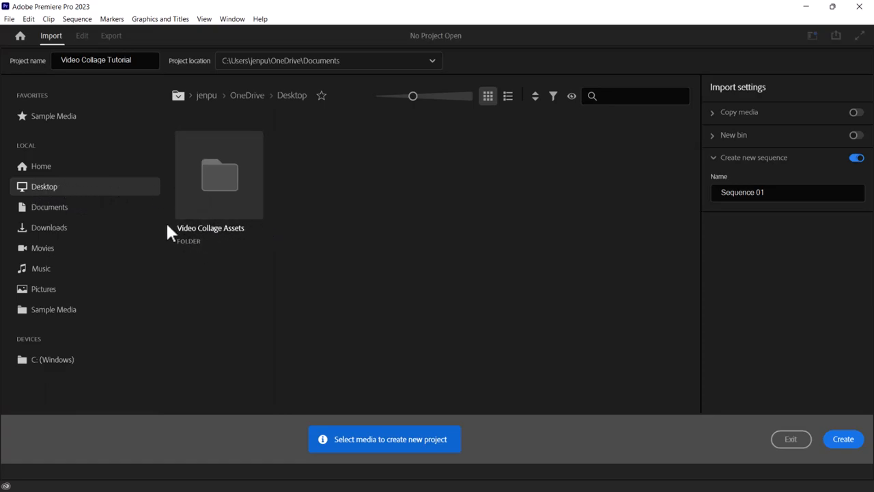
double_click(228, 193)
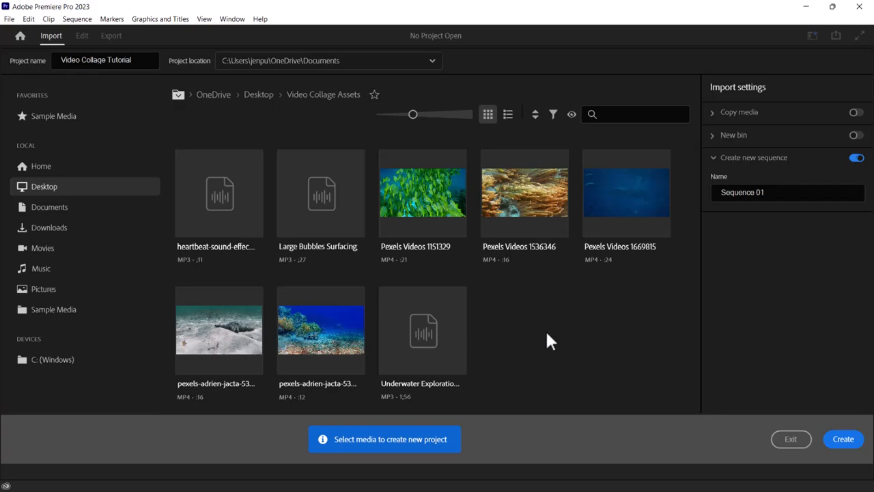
mouse_move(412, 200)
left_click(230, 198)
left_click(444, 359, "shift")
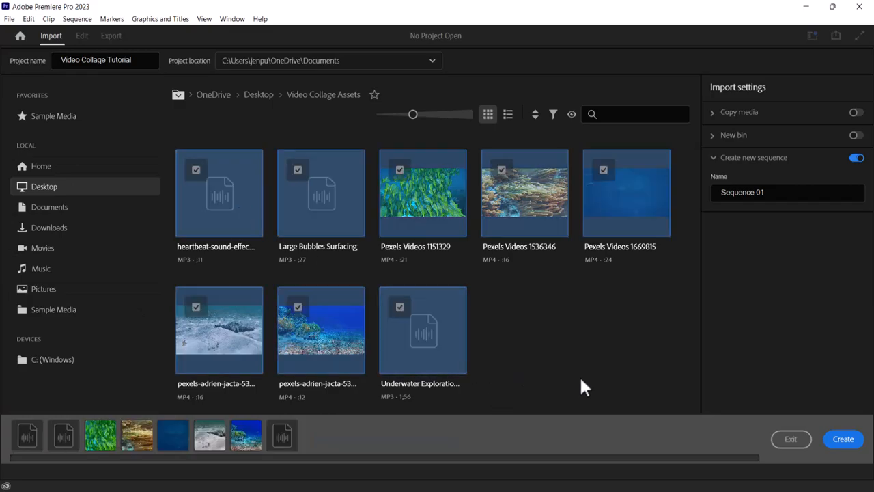
left_click(850, 443)
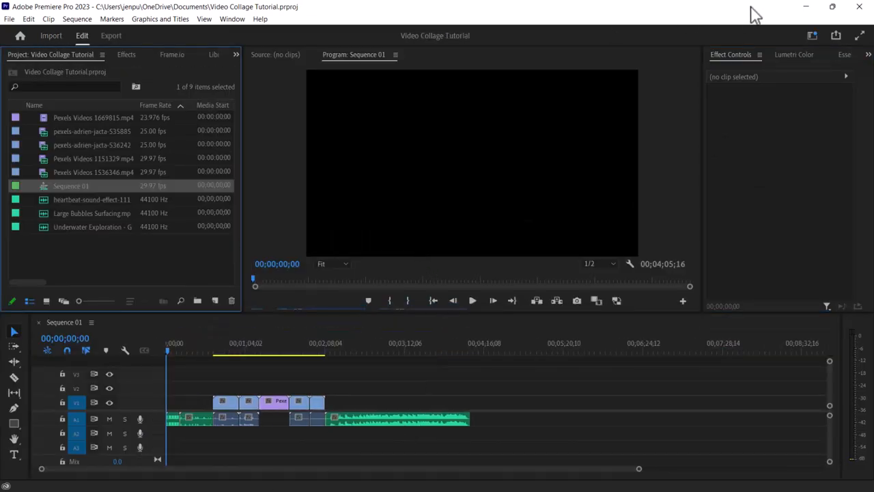
- Switch to Chrome and look over the Pexels, YouTube Audio Library and Pixabay heartbeat sound effects pages
left_click(807, 8)
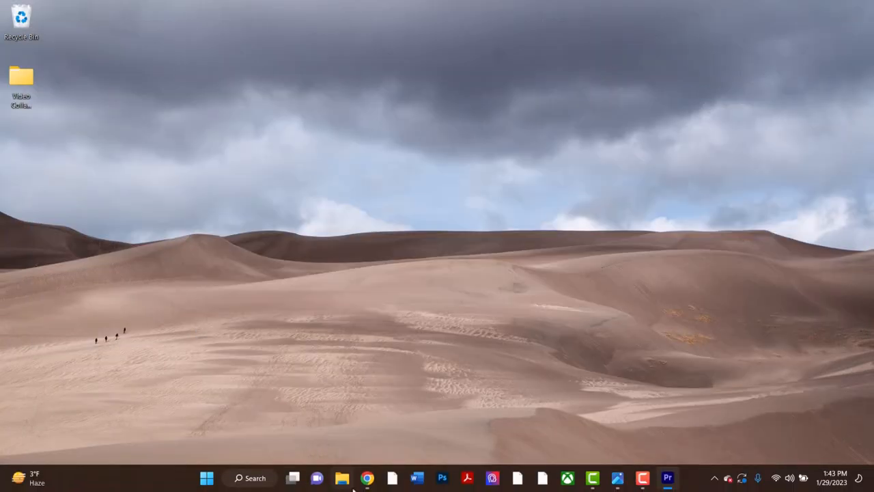
left_click(367, 478)
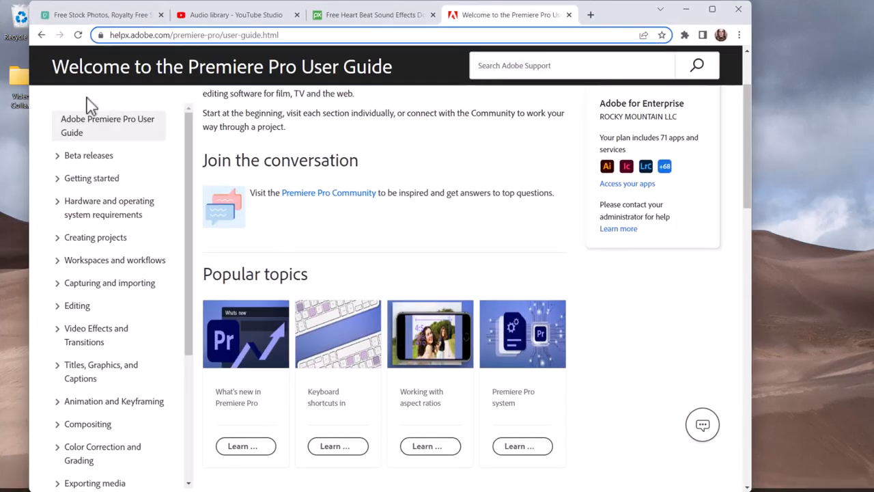
left_click(130, 16)
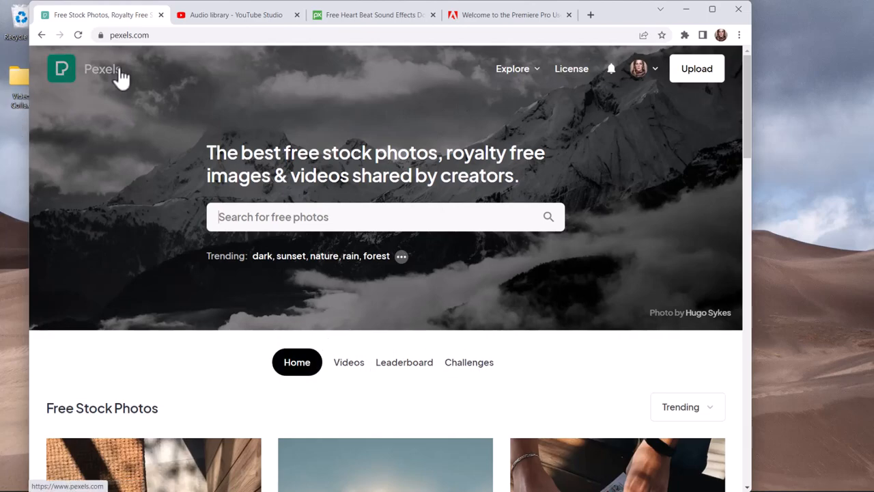
left_click(209, 16)
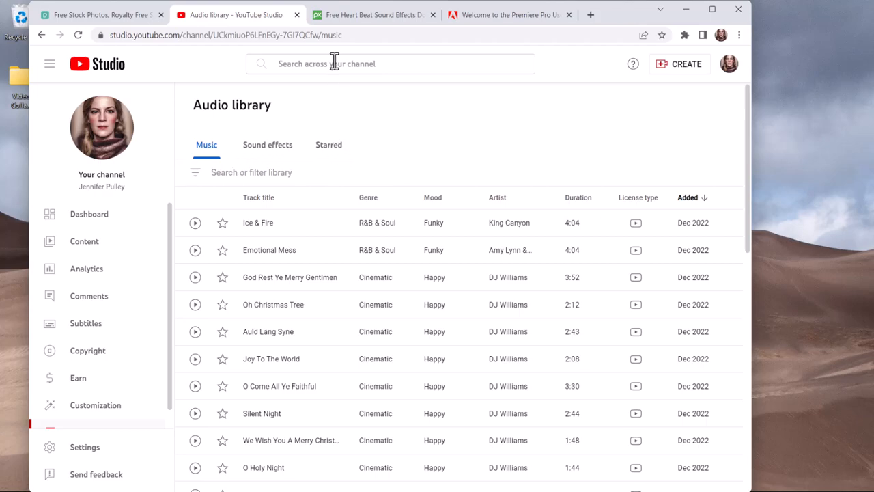
left_click(352, 15)
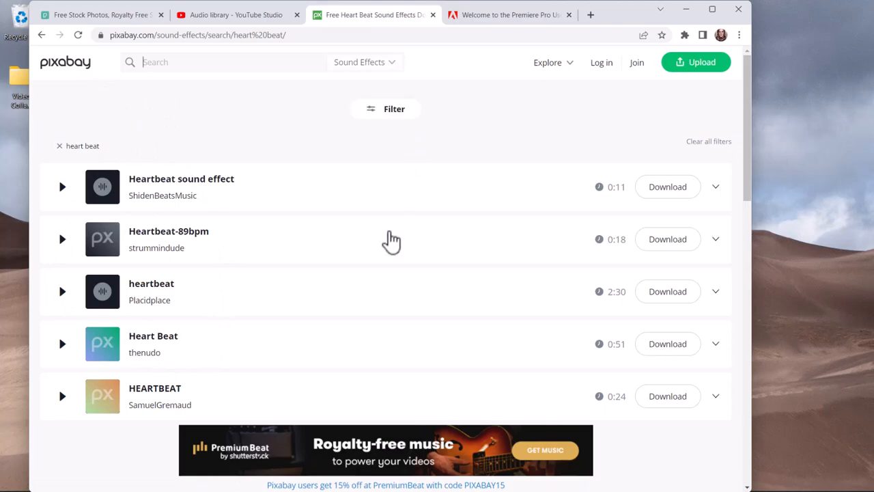
left_click(258, 59)
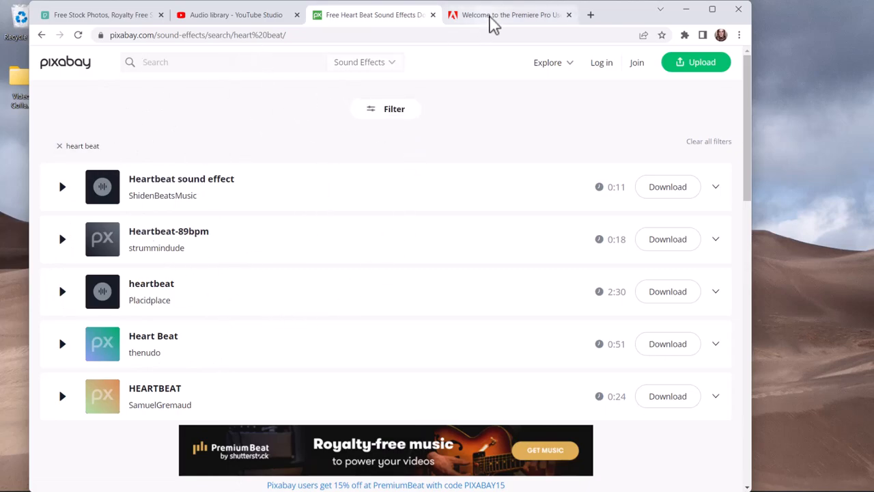
- Examine the Premiere Pro User Guide's topic list, popular topics and starter projects on the Adobe help site
left_click(491, 26)
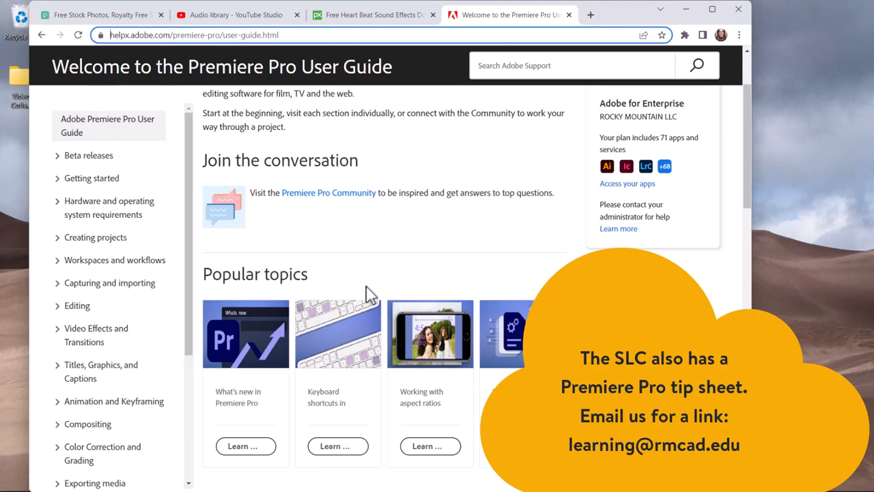
scroll(372, 286, "up", 1)
scroll(375, 286, "up", 1)
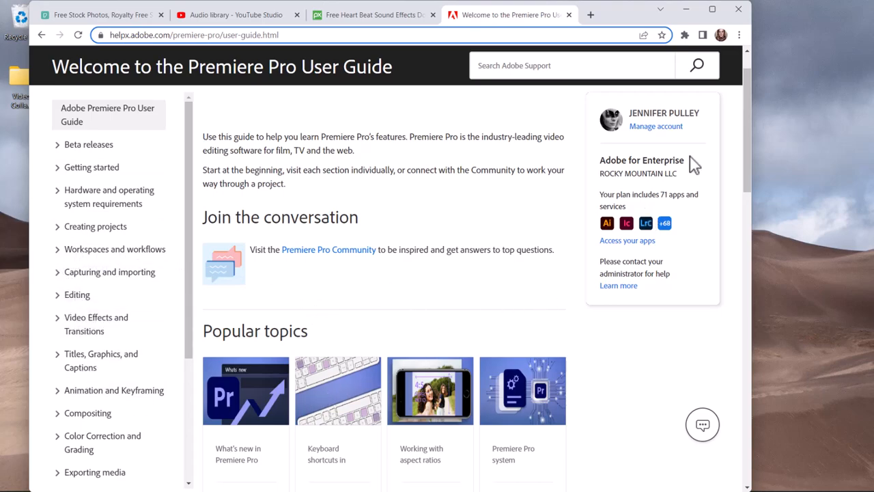
left_click_drag(748, 125, 752, 155)
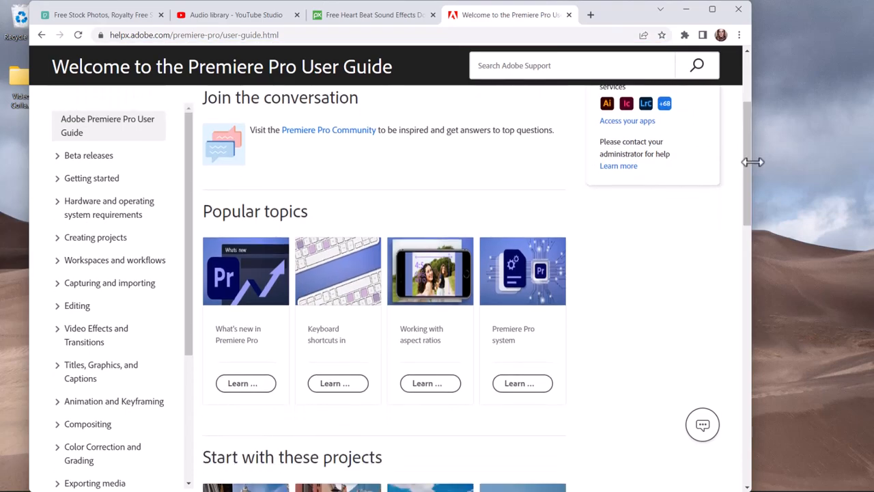
left_click_drag(190, 287, 179, 398)
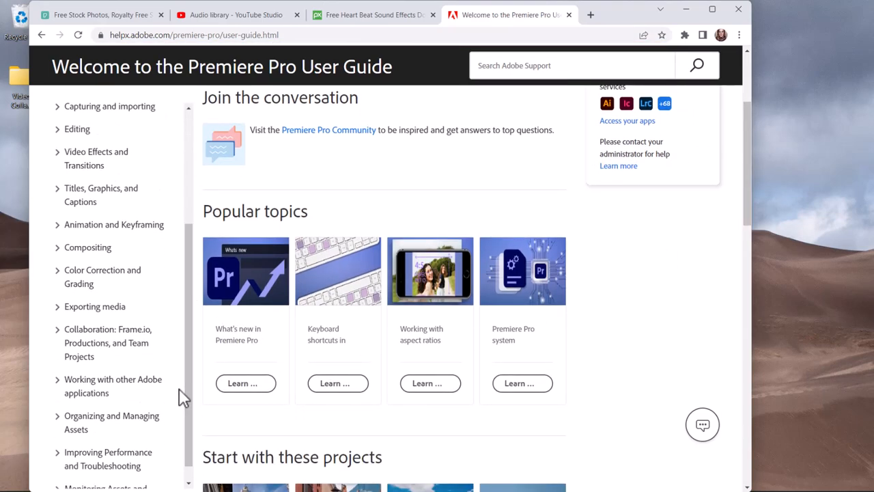
scroll(560, 428, "down", 1)
scroll(577, 444, "down", 4)
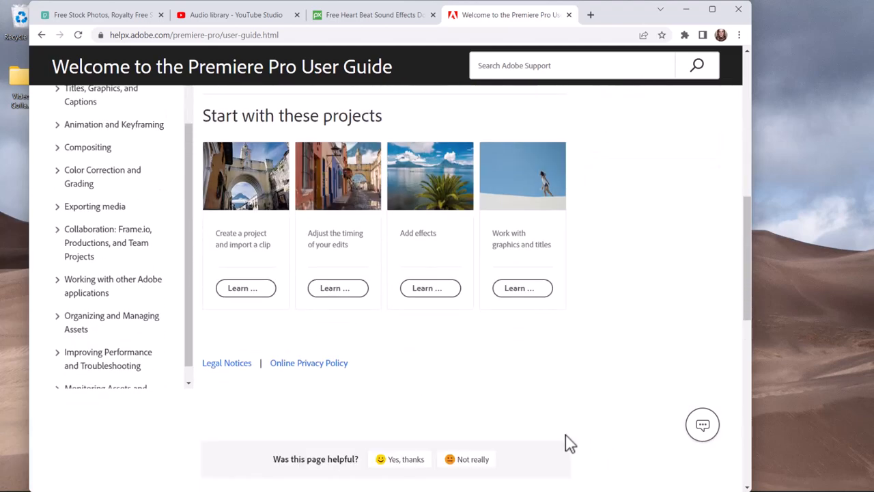
left_click_drag(191, 317, 192, 351)
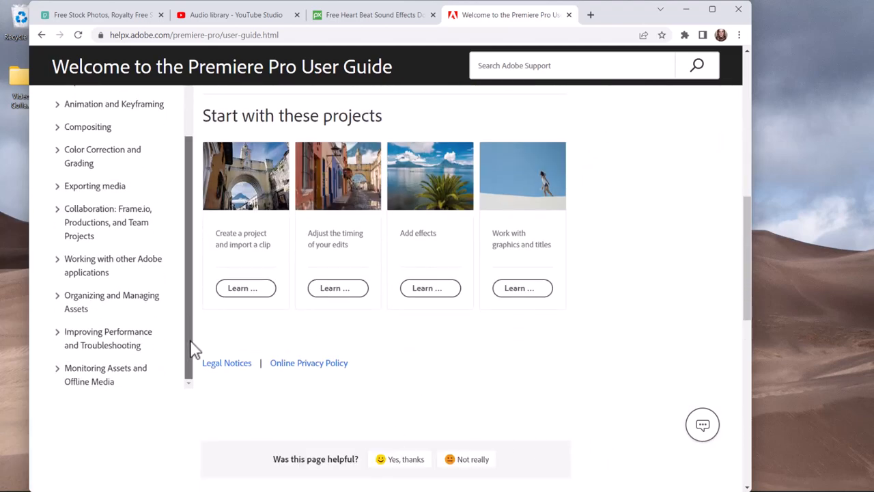
scroll(653, 207, "up", 4)
scroll(654, 207, "up", 4)
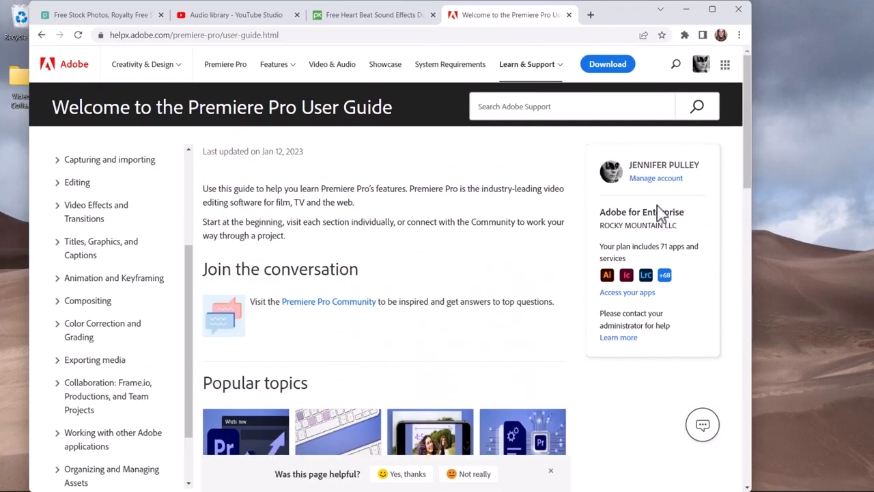
scroll(463, 219, "down", 2)
scroll(369, 127, "up", 1)
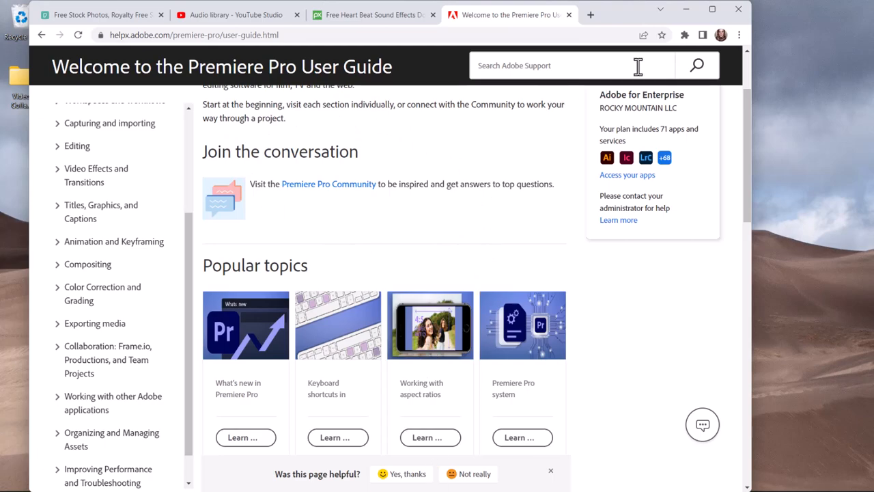
- Switch back to Premiere Pro and delete all video and audio clips from the Sequence 01 timeline
left_click(685, 9)
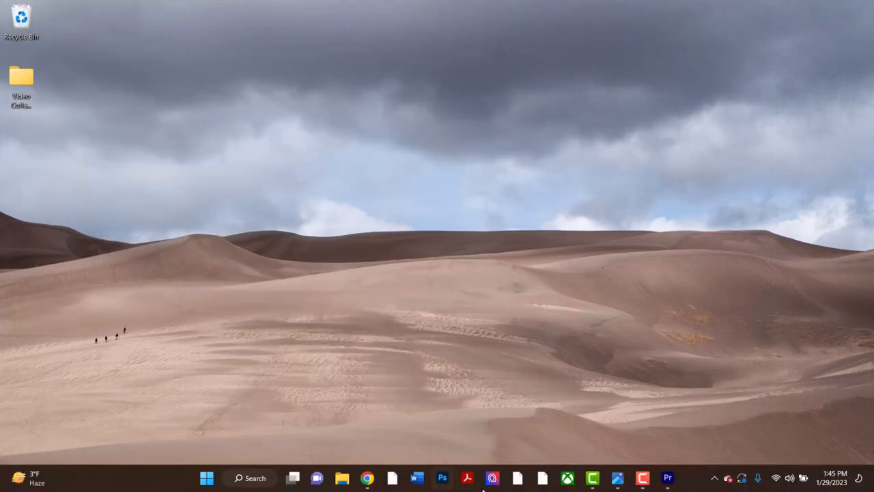
left_click(668, 478)
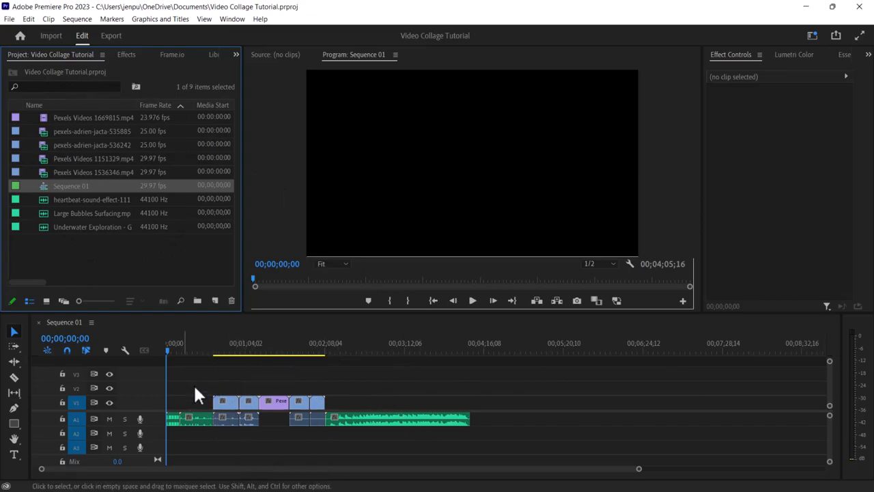
left_click_drag(181, 385, 467, 449)
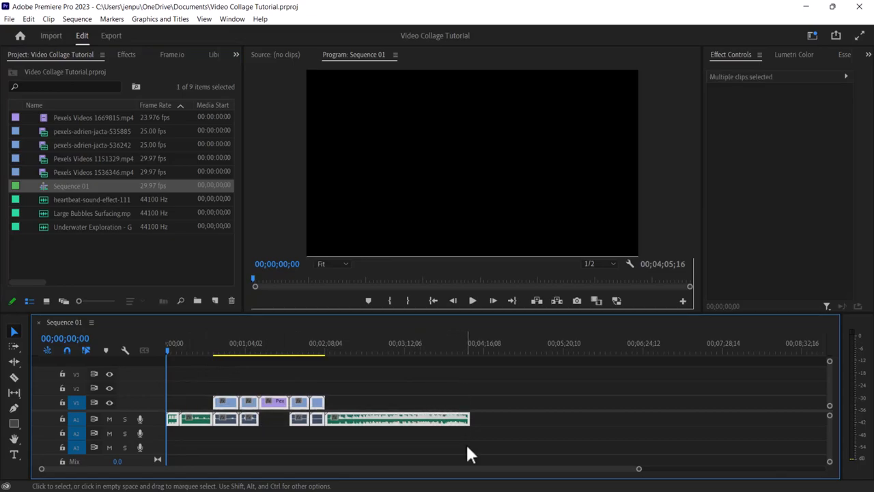
key("Delete")
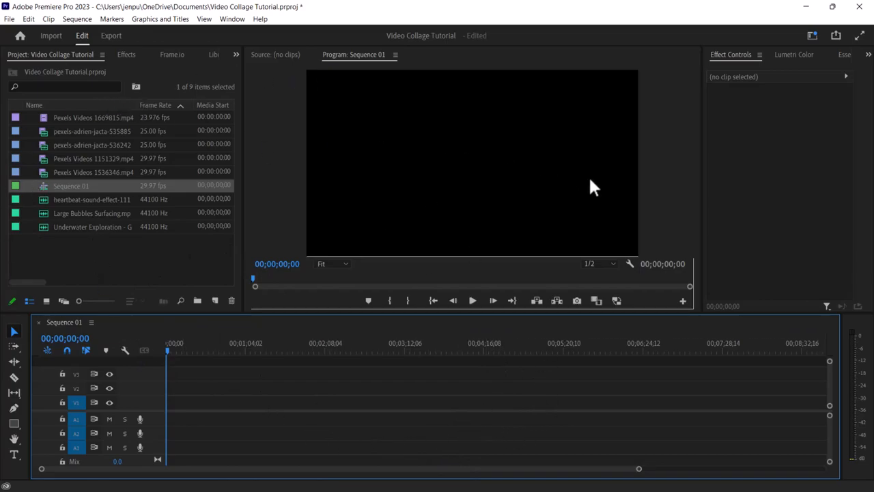
- Change the workspace to All Panels and return to the Essentials workspace
left_click(812, 36)
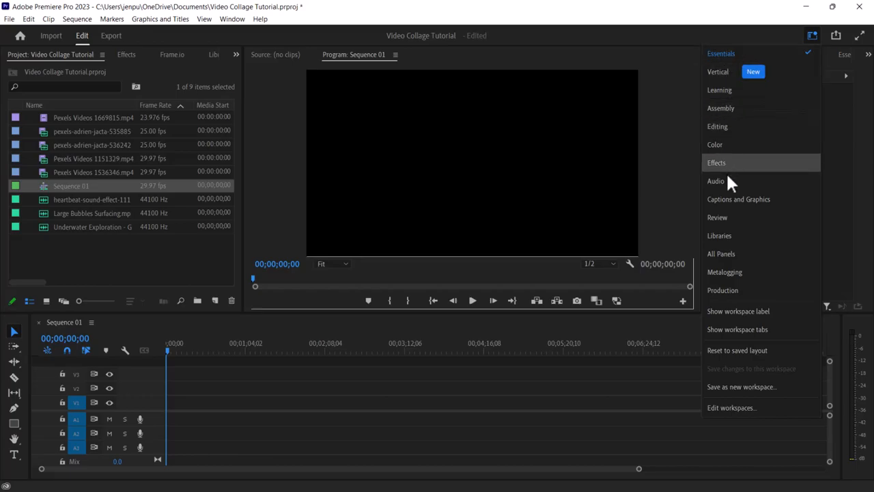
left_click(723, 252)
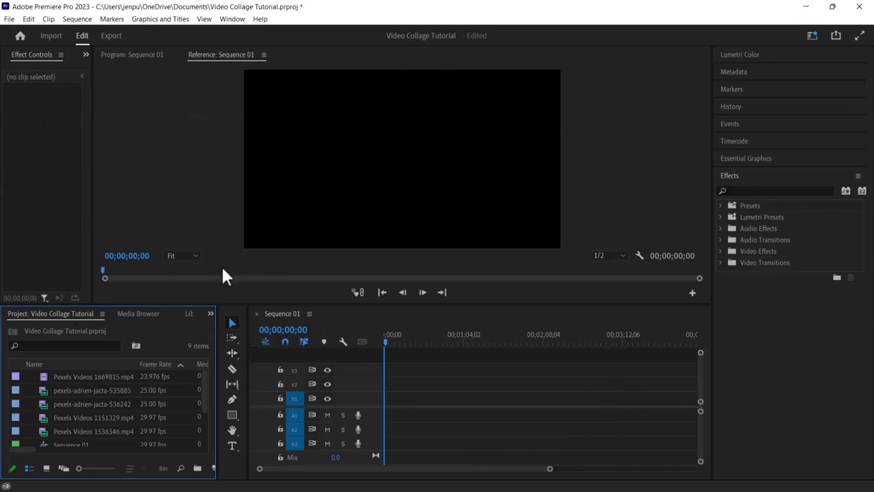
left_click(815, 34)
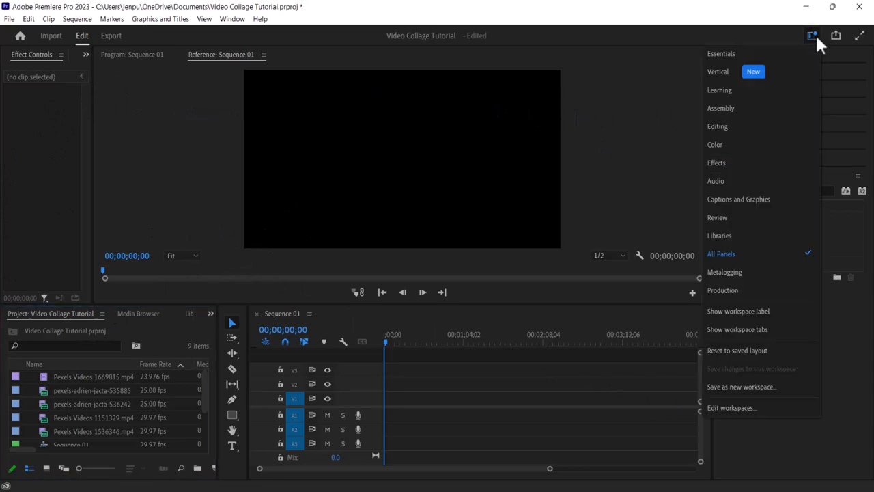
left_click(742, 54)
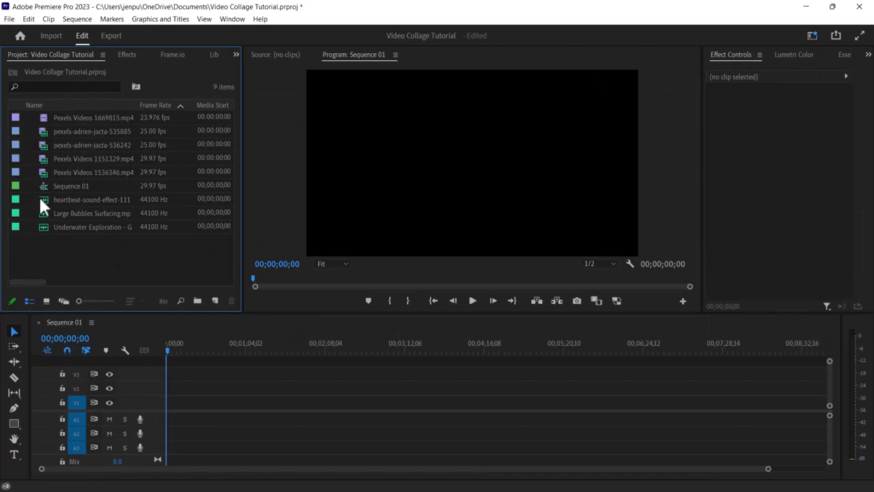
- Look over the effects categories and open Pexels Videos 1669815.mp4 and the starfish clip in the Source monitor
left_click(127, 54)
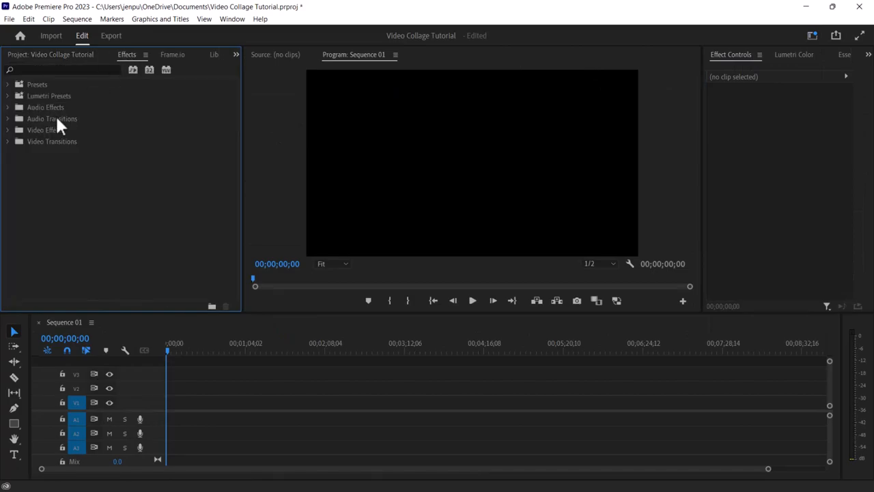
left_click(56, 56)
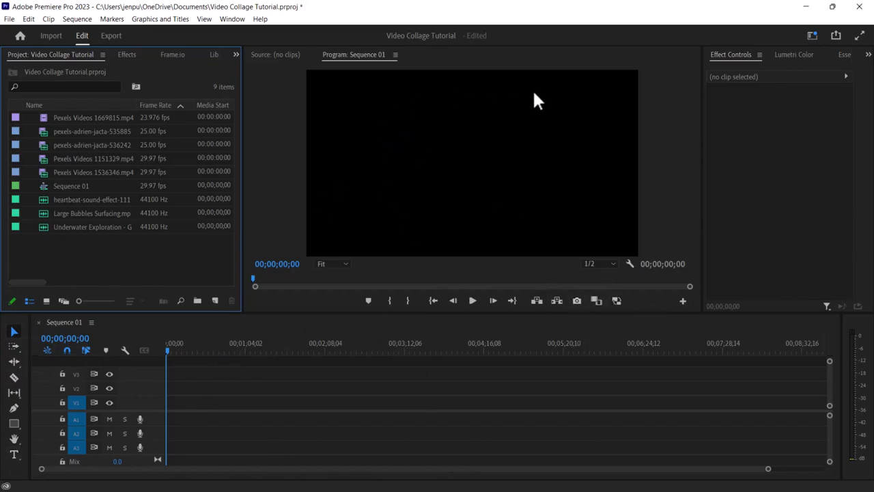
double_click(44, 117)
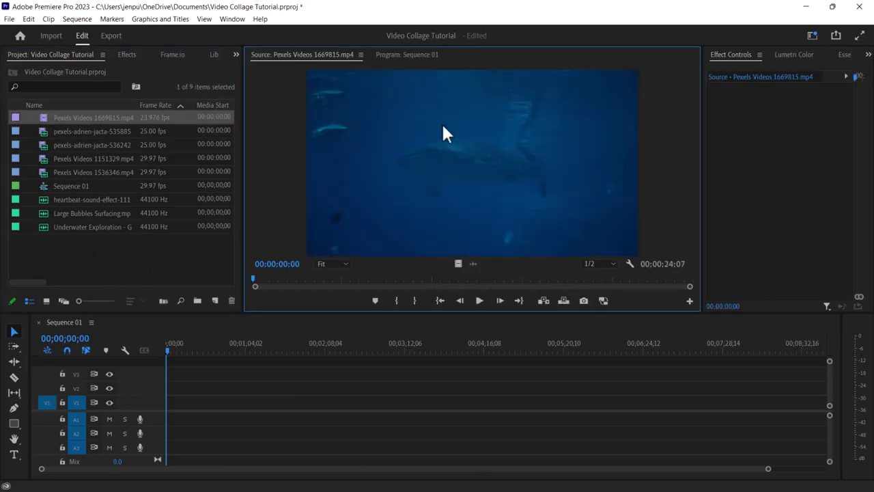
double_click(42, 130)
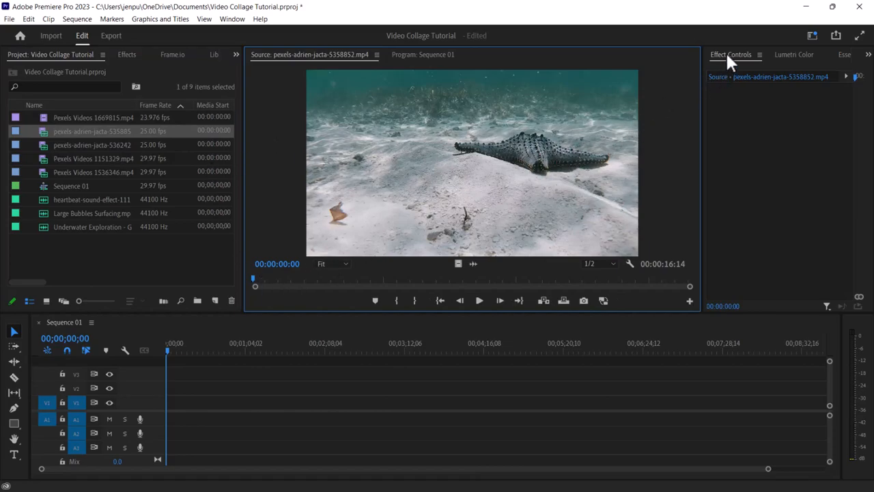
- View the Essential Sound options and browse the Essential Graphics templates under My Templates
left_click(844, 53)
left_click(847, 55)
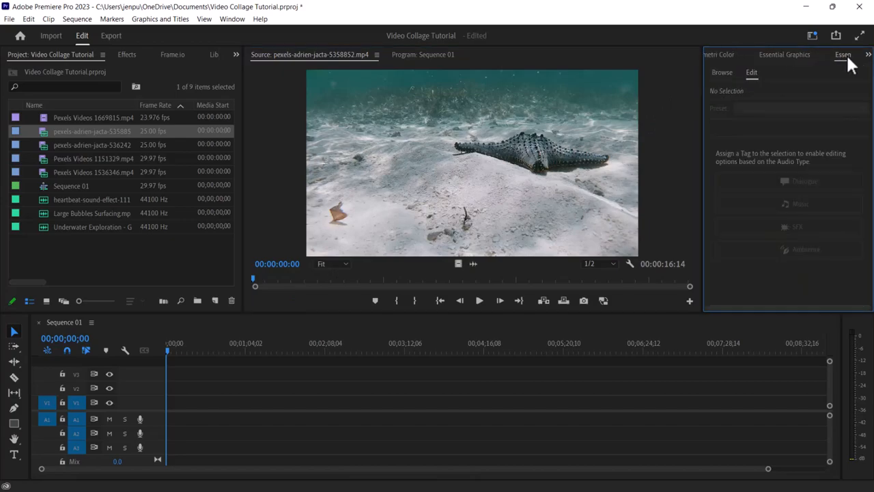
left_click(779, 56)
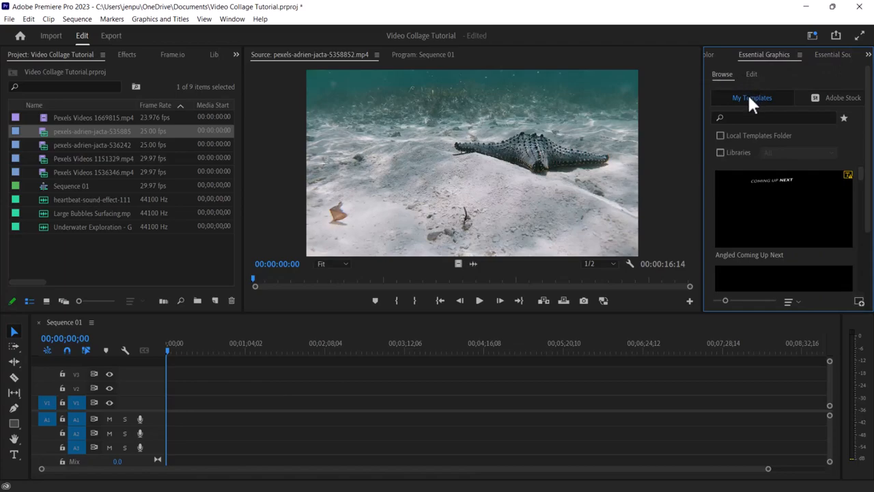
scroll(766, 221, "down", 1)
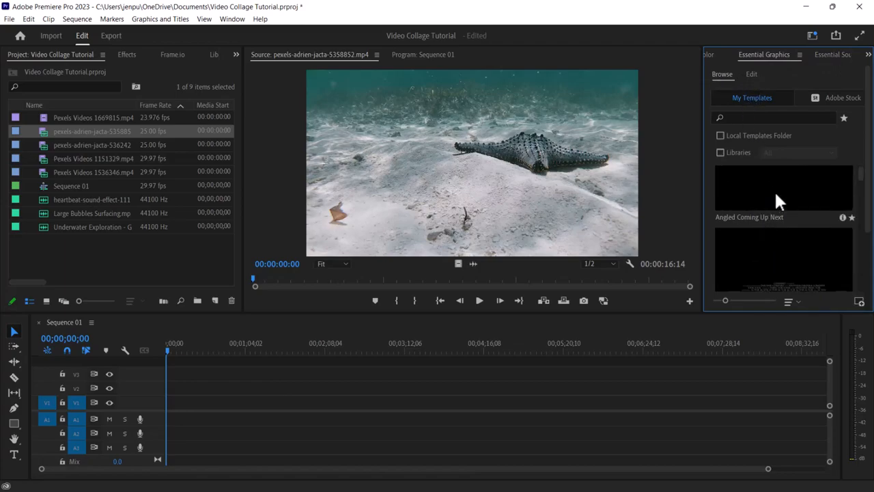
scroll(779, 191, "down", 2)
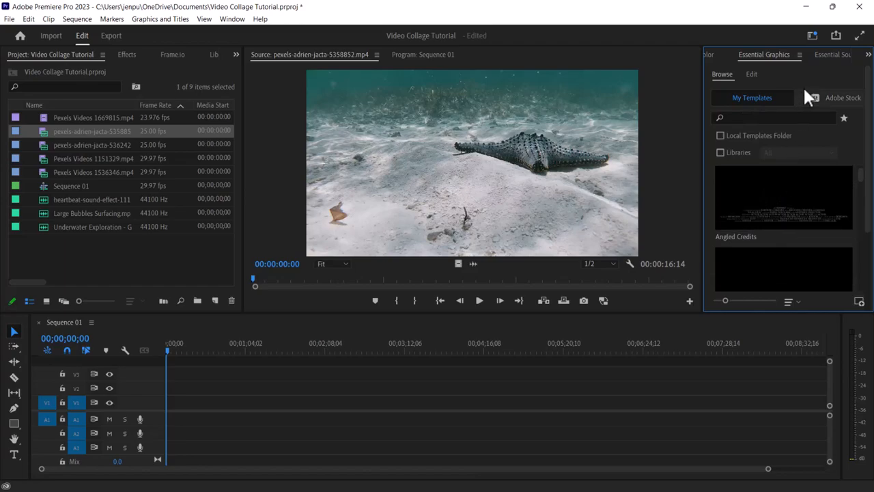
- Browse the Adobe Stock music in Essential Sound and preview the Vlog Lo-Fi (Main Version) track
left_click(832, 55)
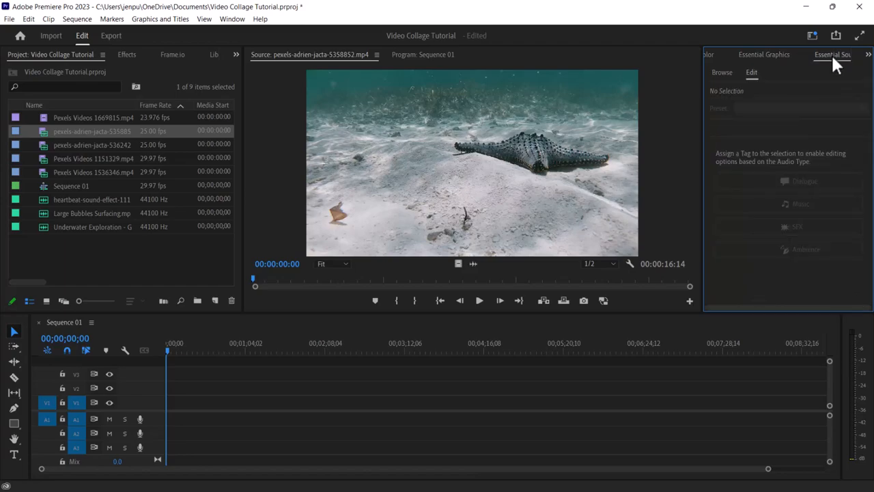
left_click(721, 72)
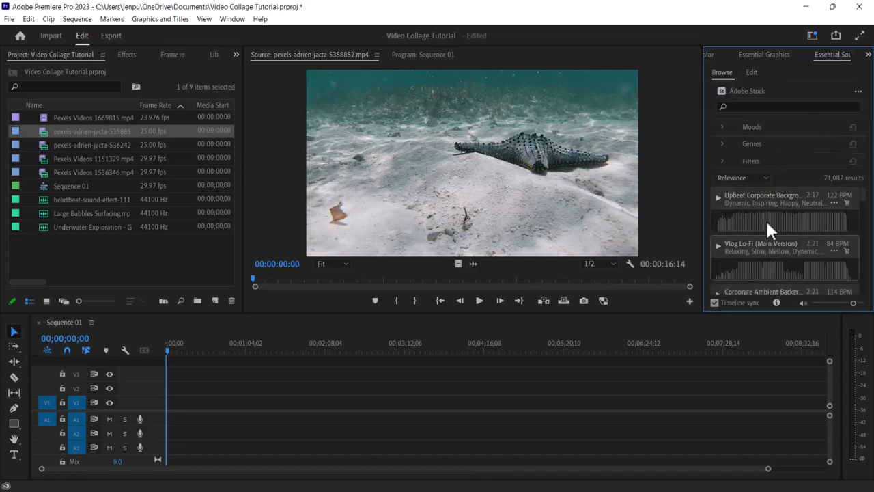
scroll(783, 205, "down", 2)
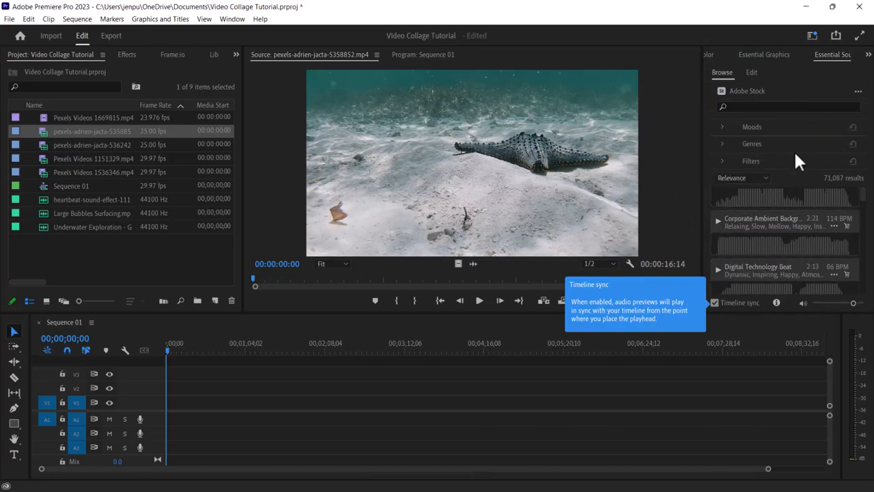
left_click(749, 197)
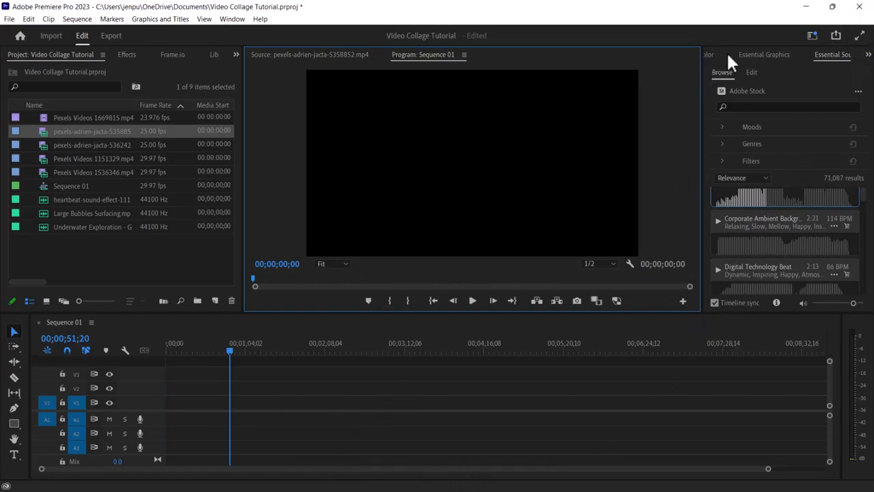
- Show the Effect Controls in place of the Essential Sound options
left_click(868, 55)
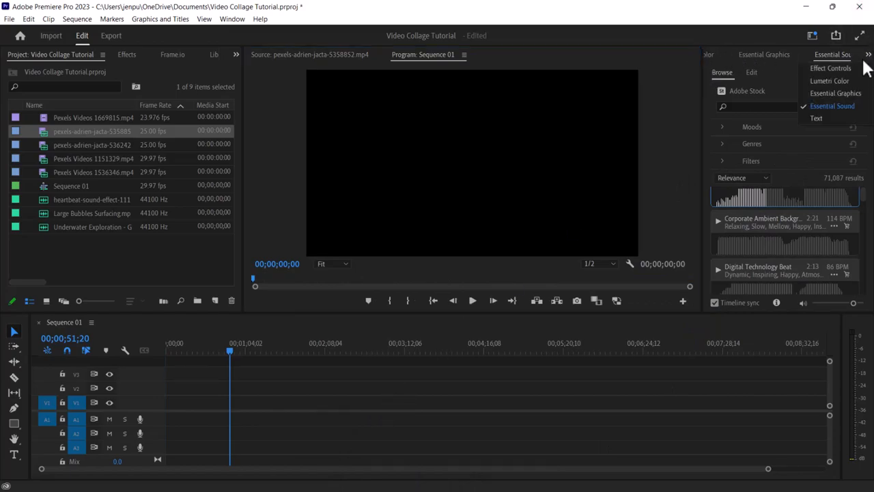
left_click(868, 55)
left_click(868, 55)
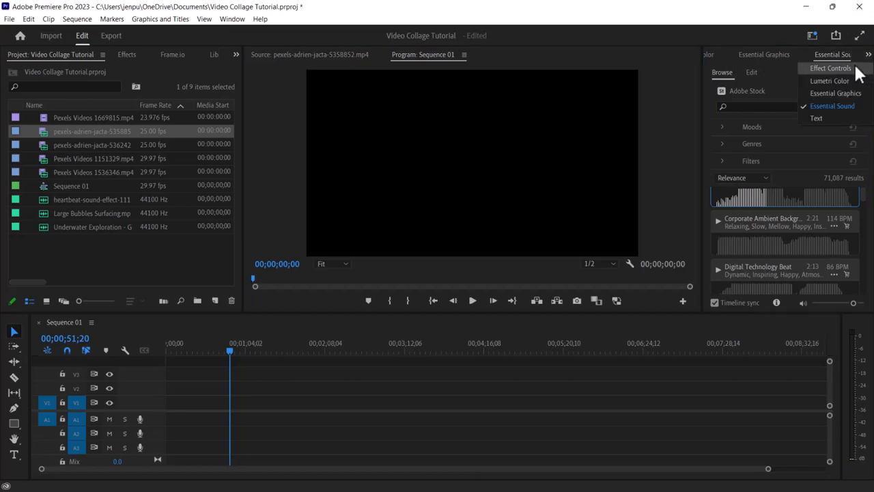
left_click(854, 69)
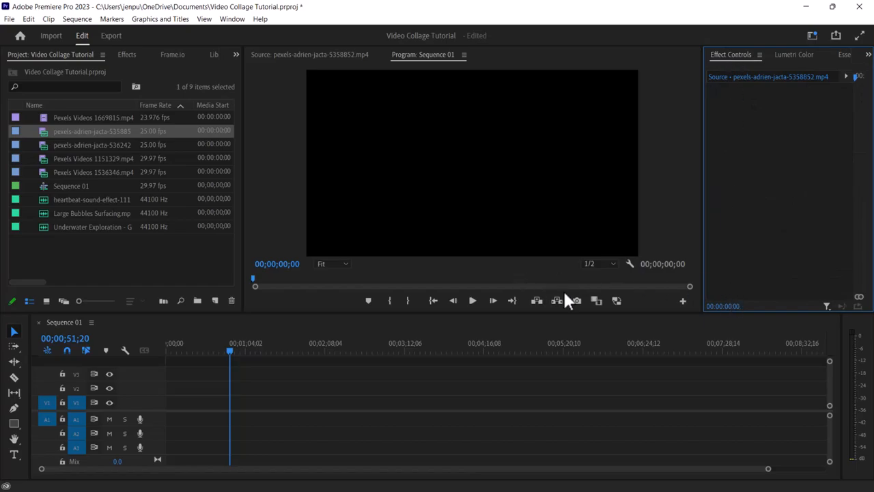
- Look over the Import page and the file import dialog, returning to the editing view without importing anything
left_click(45, 35)
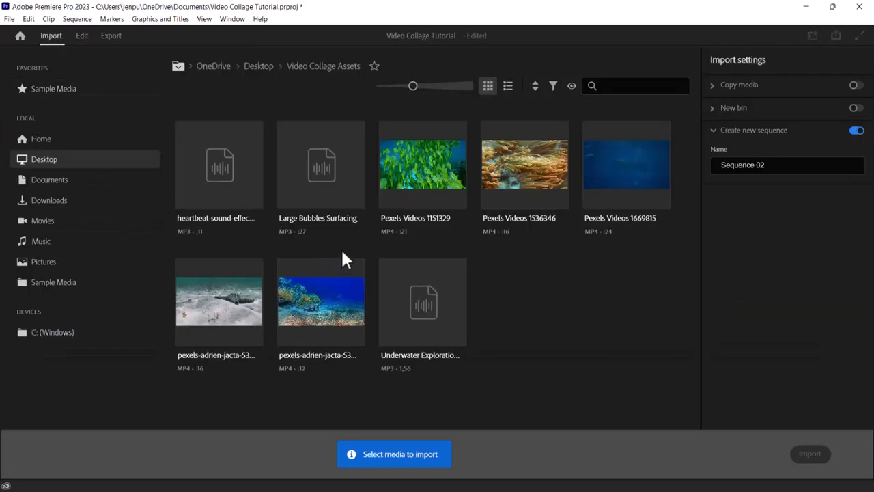
left_click(82, 35)
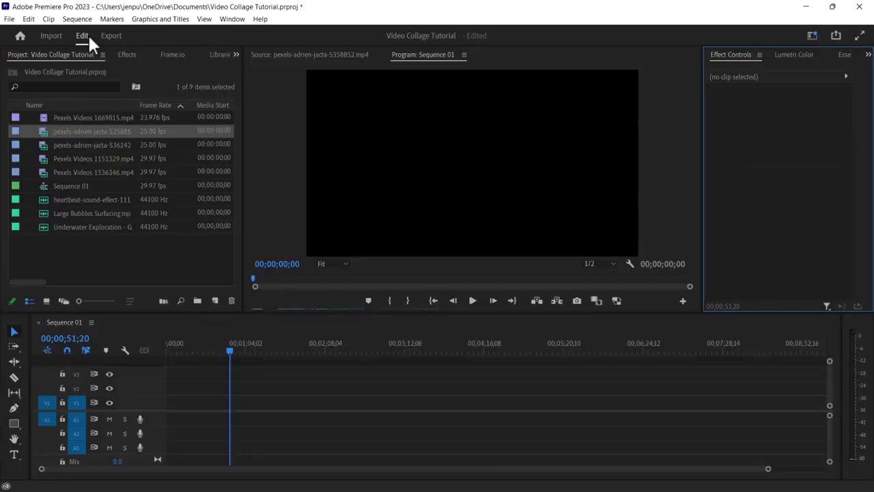
double_click(154, 260)
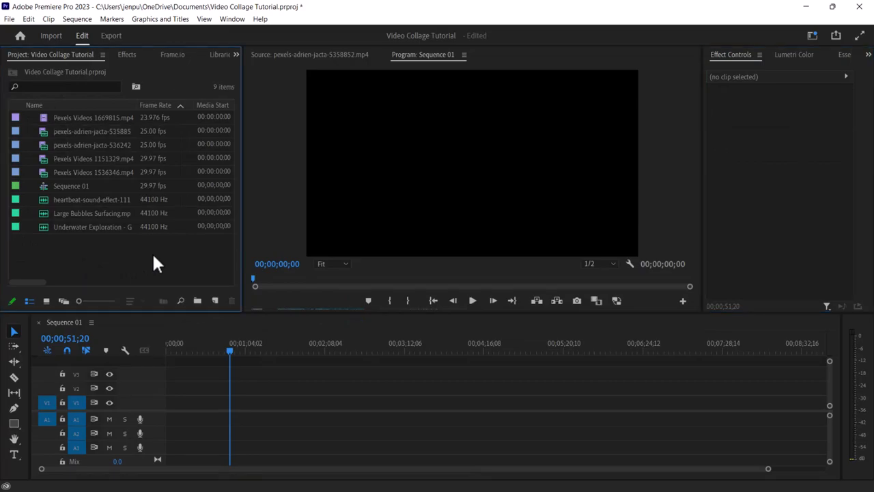
left_click(399, 295)
left_click(43, 36)
left_click(81, 36)
double_click(92, 266)
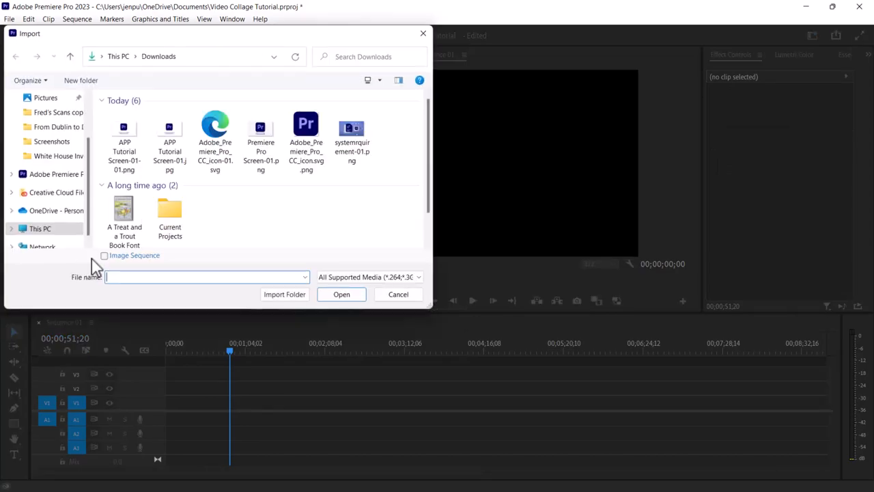
left_click(396, 295)
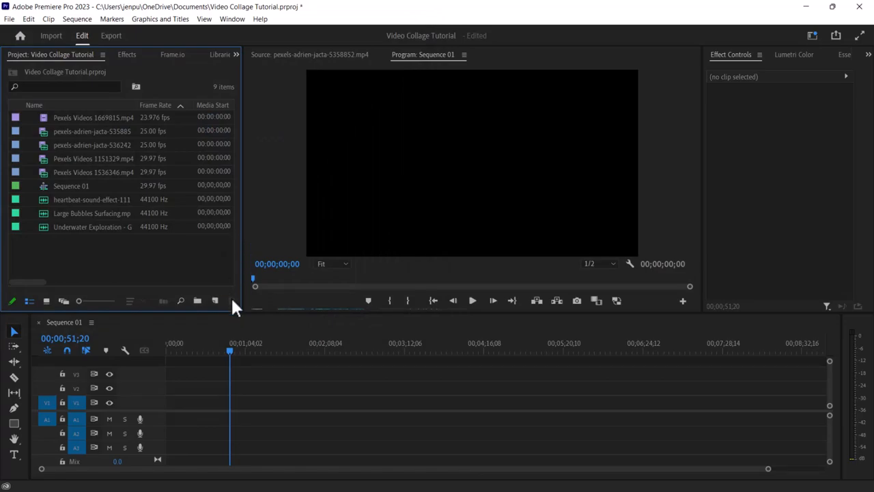
- Enlarge the Program monitor area by narrowing both the Effect Controls and the Project panel
left_click_drag(242, 244, 264, 249)
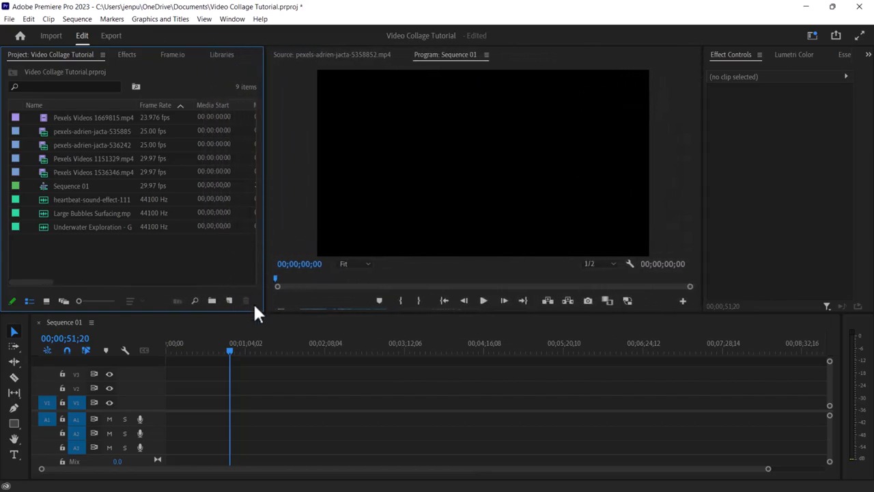
mouse_move(31, 367)
left_mouse_down()
mouse_move(60, 362)
mouse_move(23, 369)
left_mouse_up()
left_click(711, 160)
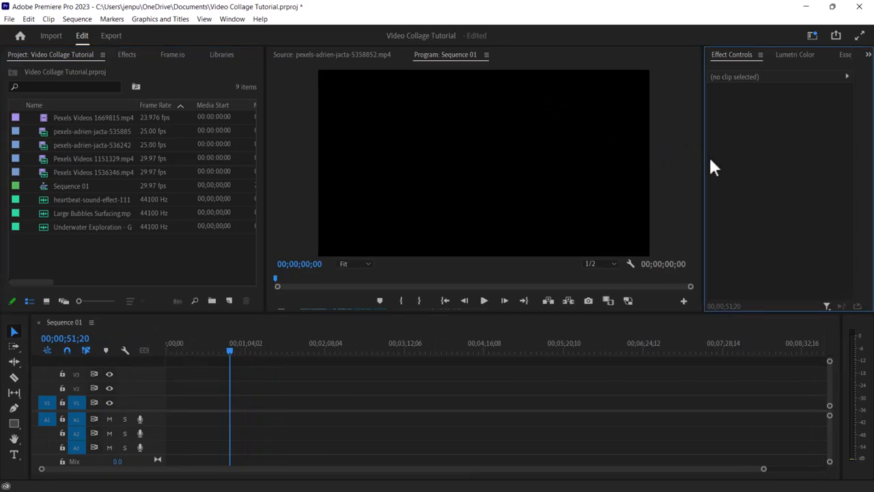
left_click(695, 164)
left_click_drag(703, 161, 739, 164)
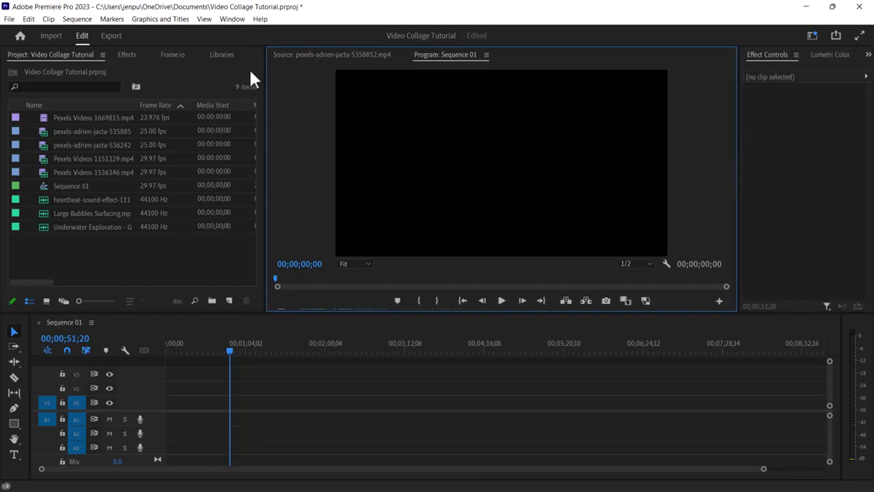
left_click_drag(265, 88, 201, 93)
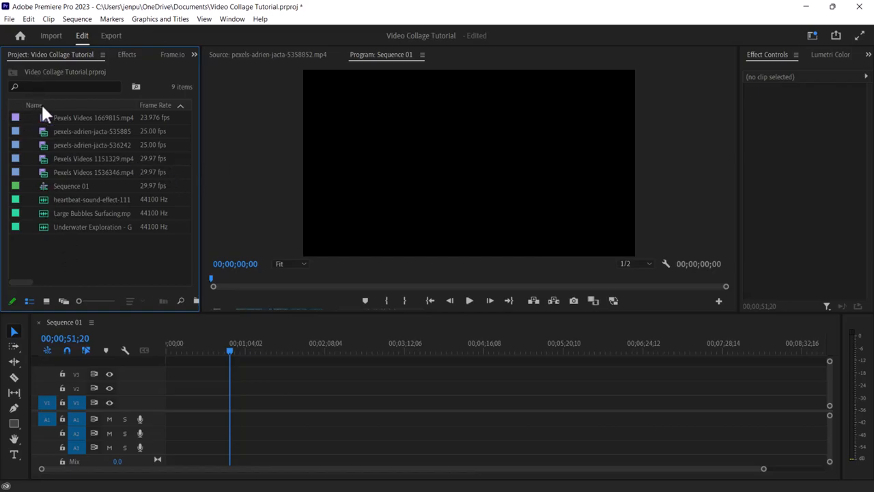
- View the project items as thumbnails, restore the list view, and slightly widen the Project panel
left_click(46, 300)
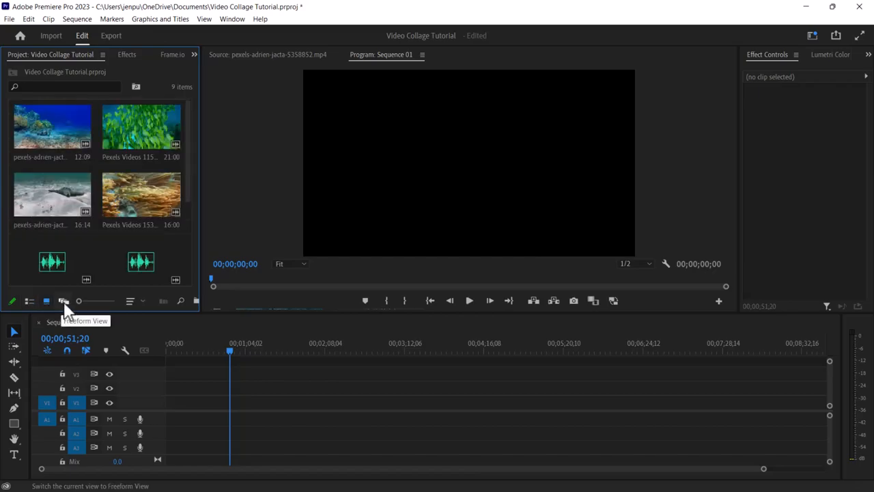
left_click(29, 300)
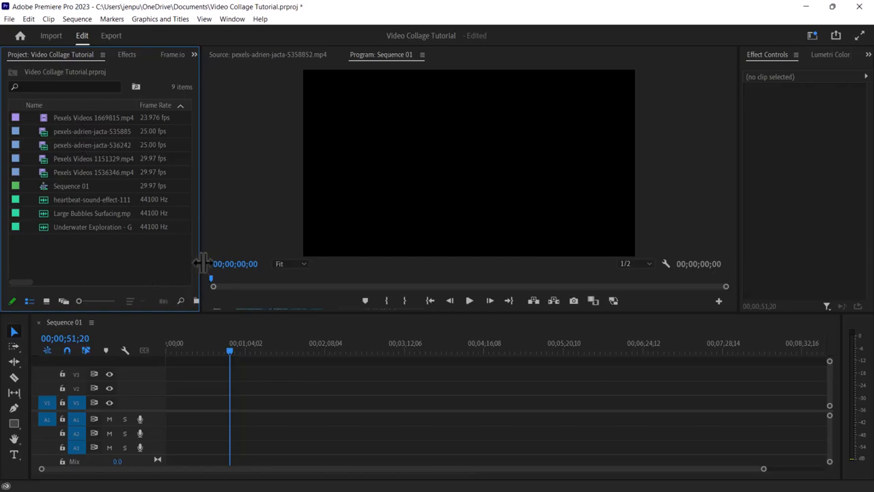
left_click_drag(198, 260, 223, 257)
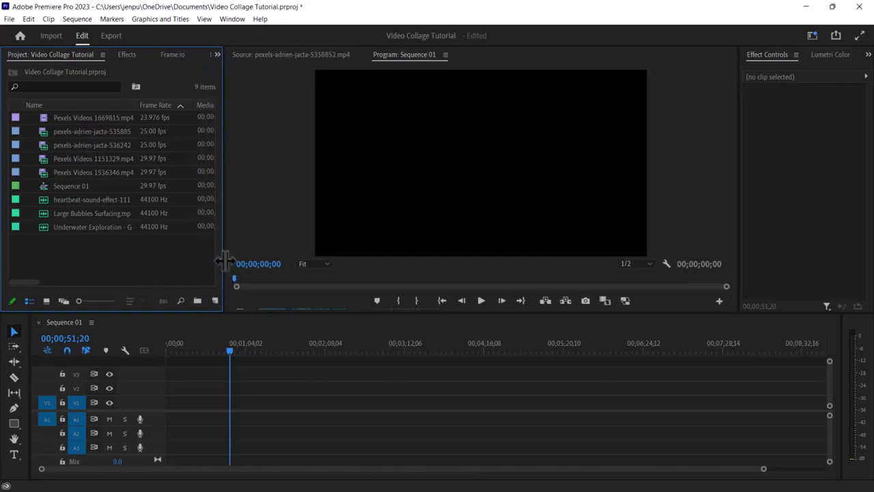
- Create a new bin named Videos in the project
left_click(198, 300)
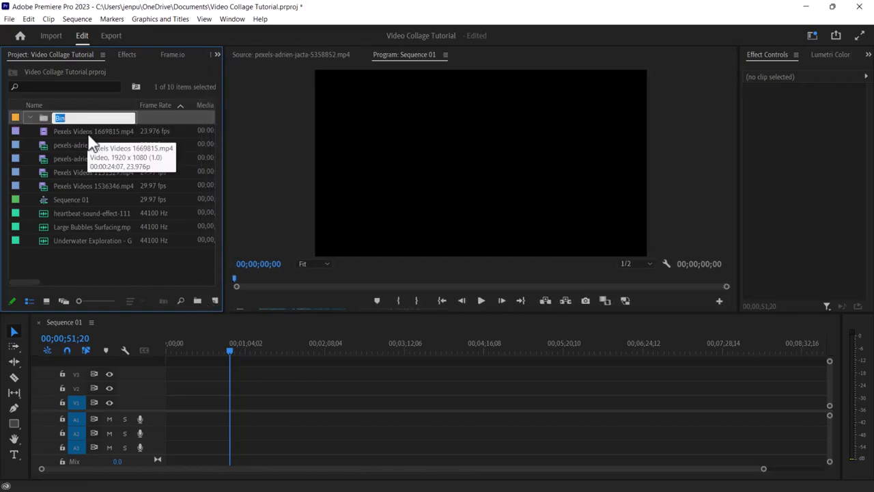
type("Vd")
key("BackSpace")
type("ideos")
left_click(93, 258)
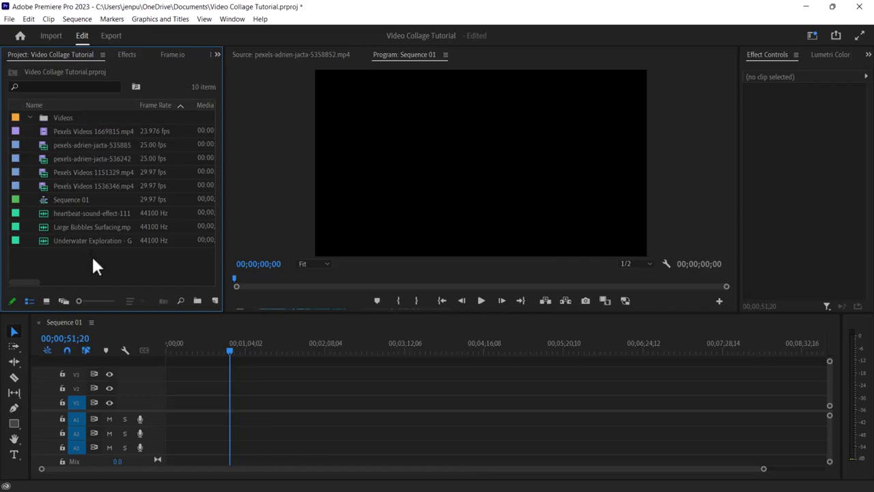
- Move all five video clips into the Videos bin and collapse it
left_click(86, 133)
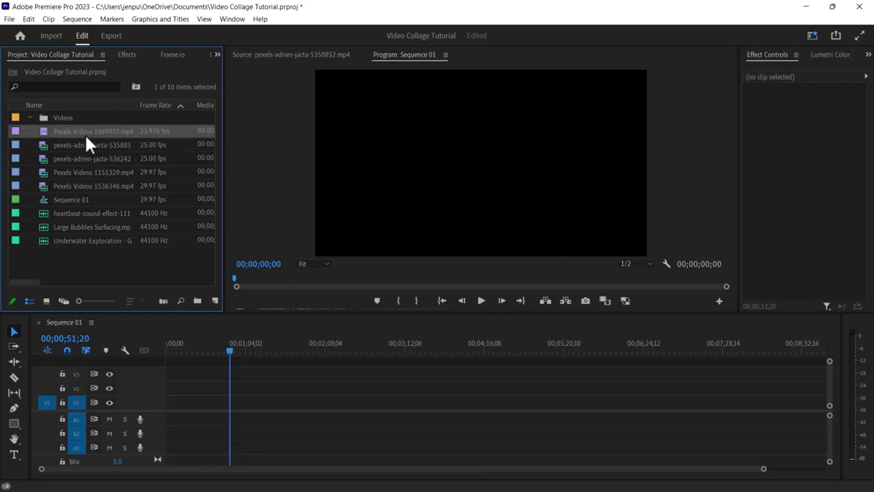
left_click(83, 186, "shift")
left_click_drag(56, 131, 45, 117)
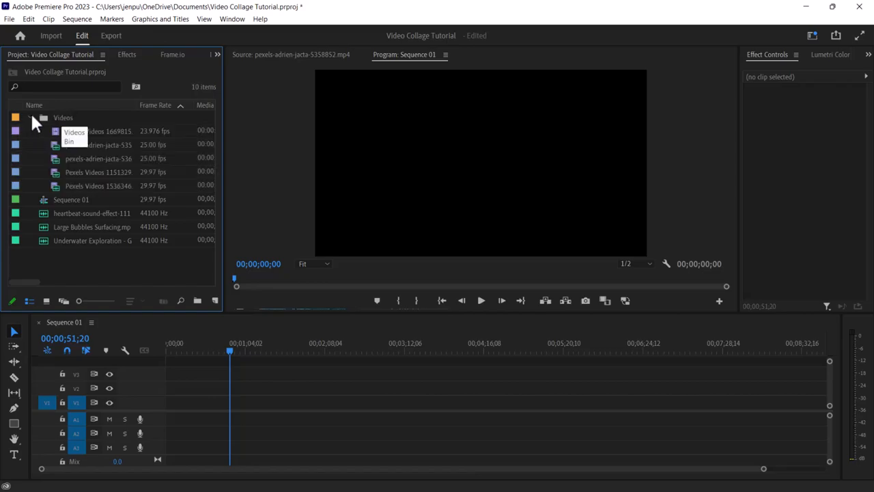
left_click(30, 116)
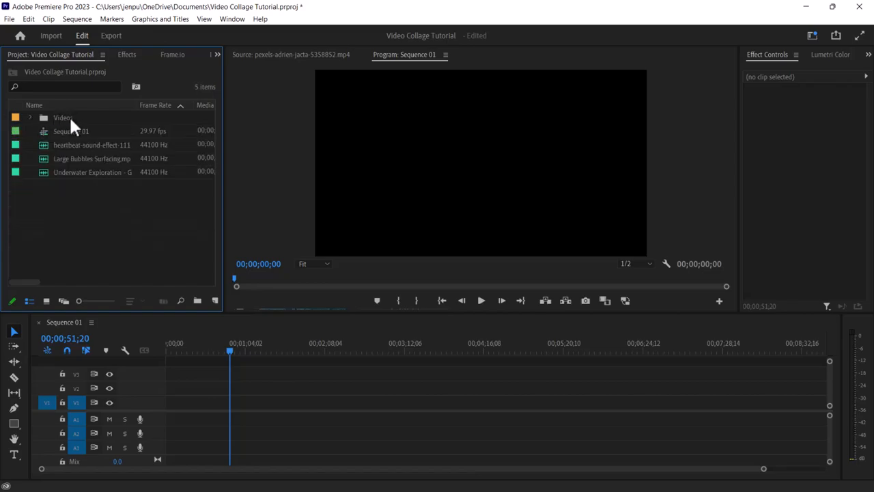
- Create a second bin named Audio in the project
left_click(197, 300)
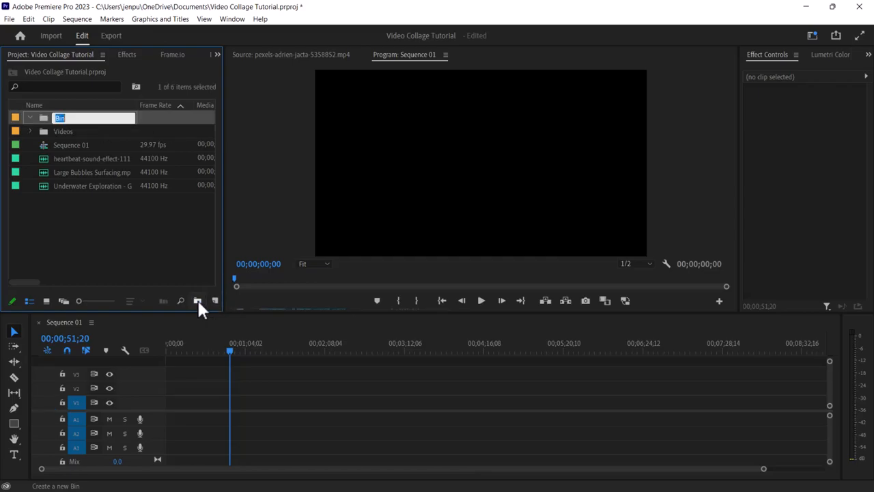
type("Audio")
left_click(106, 226)
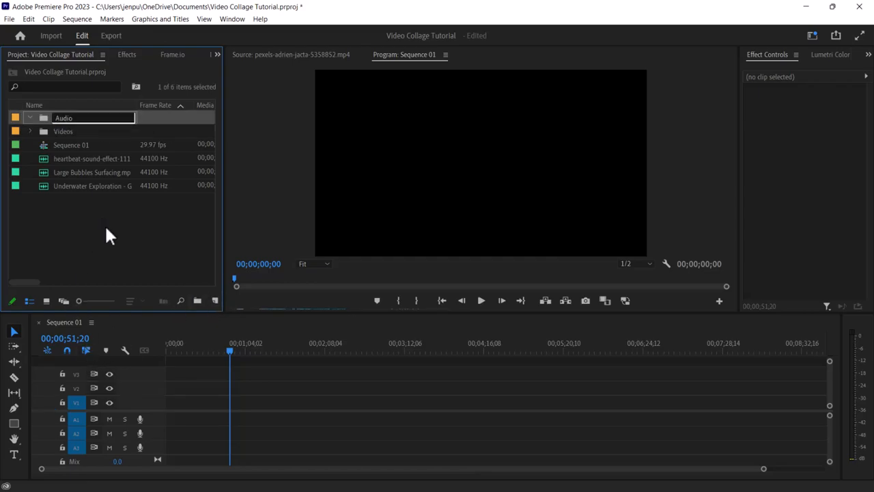
- Move Sequence 01 and the three audio files into the Audio bin and collapse it
left_click(71, 144)
left_click(83, 185, "shift")
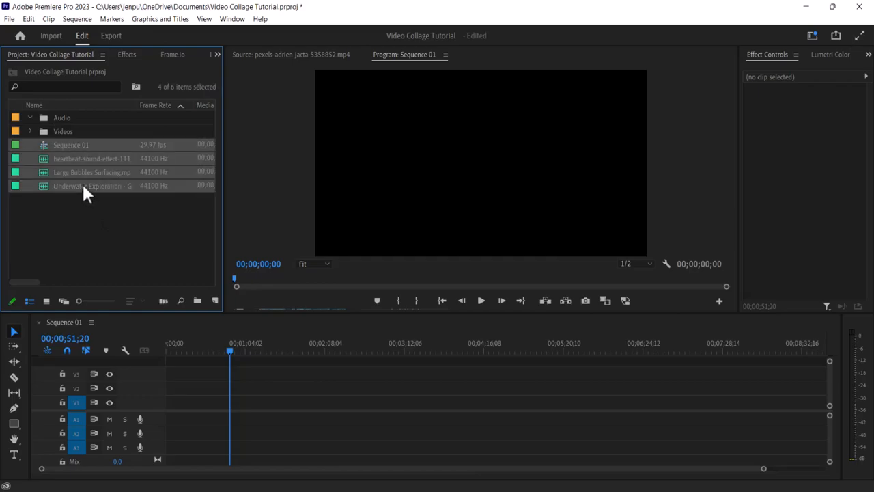
left_click_drag(67, 145, 62, 118)
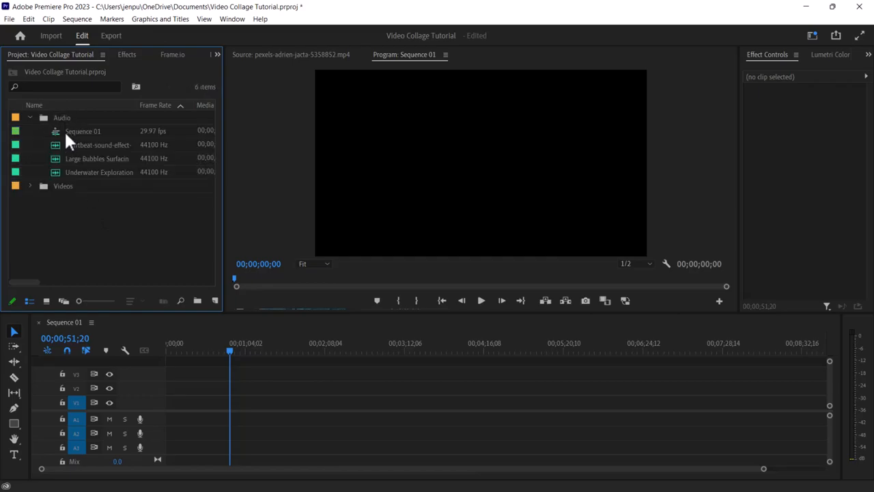
left_click(30, 118)
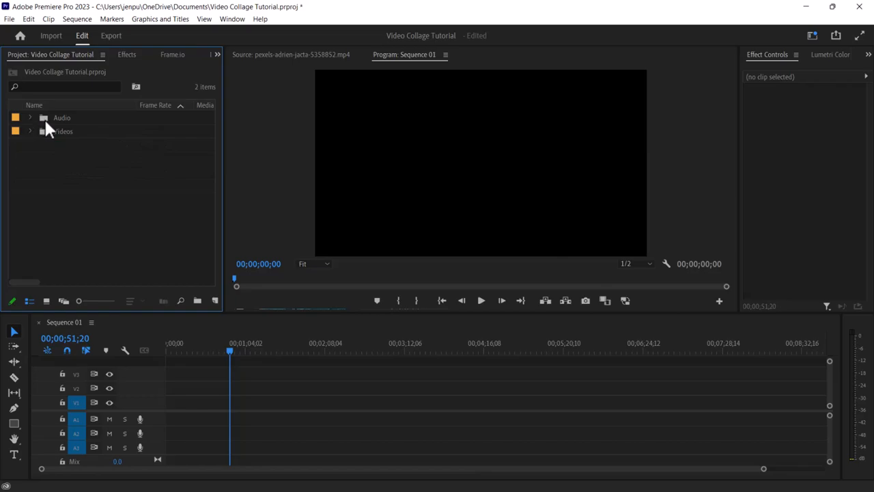
- Save the Video Collage Tutorial project
left_click(9, 19)
left_click(38, 166)
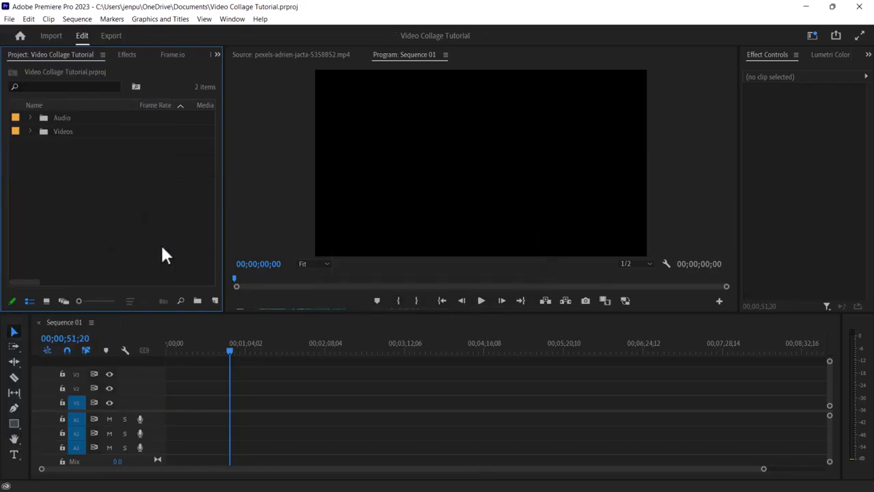
left_click(9, 20)
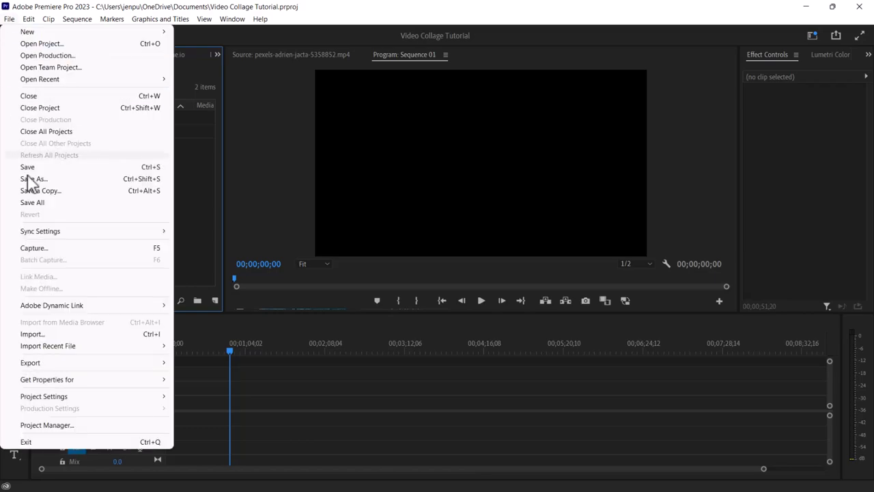
left_click(194, 184)
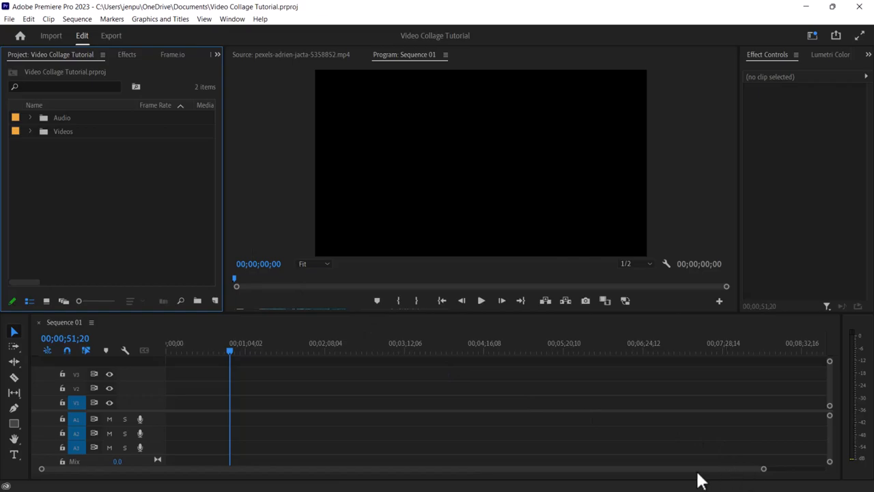
left_click(10, 18)
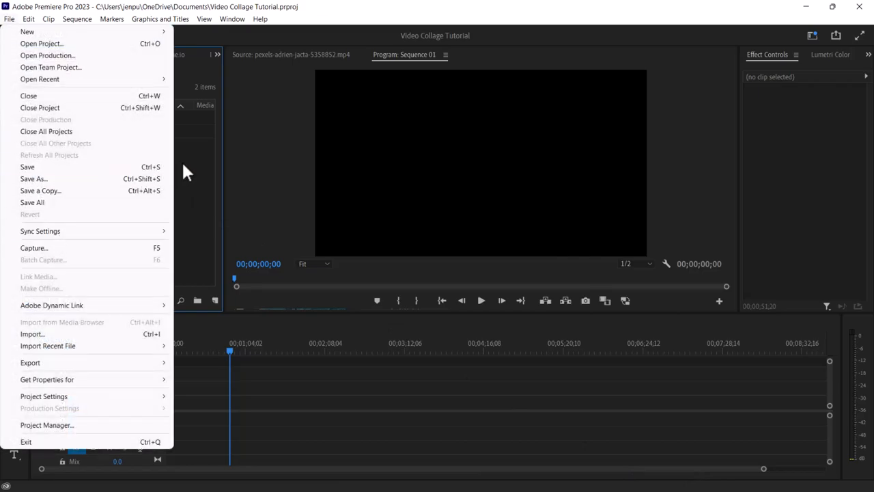
left_click(204, 179)
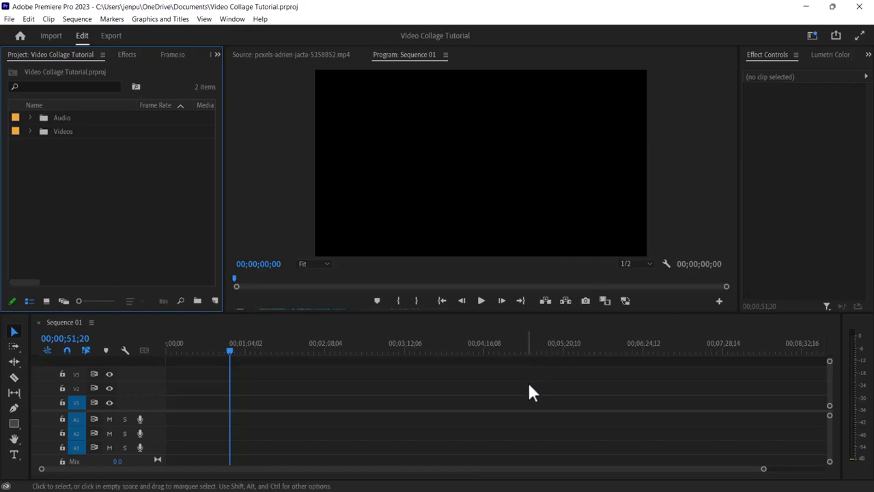
- Expand the Videos bin and preview Pexels Videos 1669815.mp4 and pexels-adrien-jacta-5358852.mp4 in the Source monitor
left_click(30, 131)
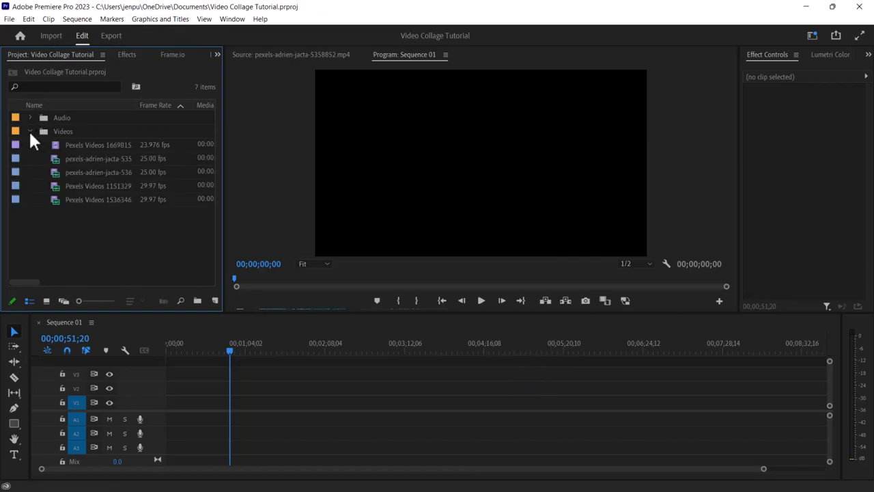
left_click(95, 148)
double_click(59, 146)
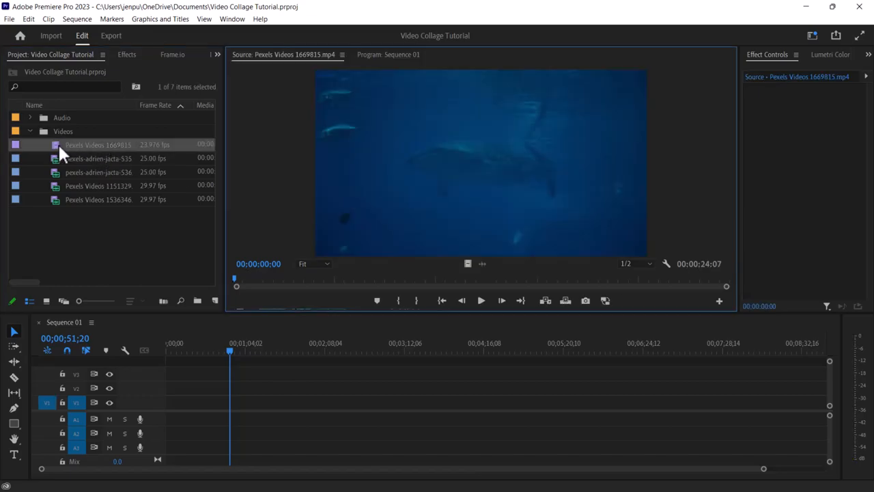
double_click(56, 161)
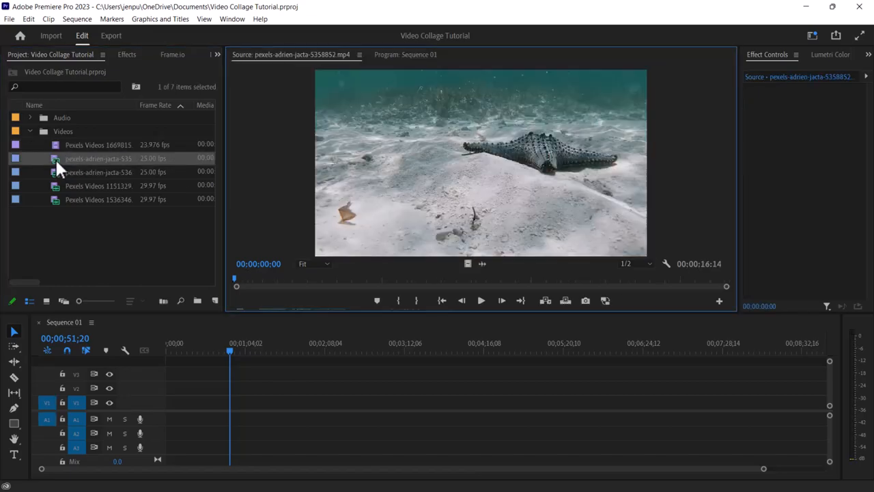
- Preview pexels-adrien-jacta-5362421.mp4 and place it at the start of track V1, keeping the existing sequence settings
double_click(57, 172)
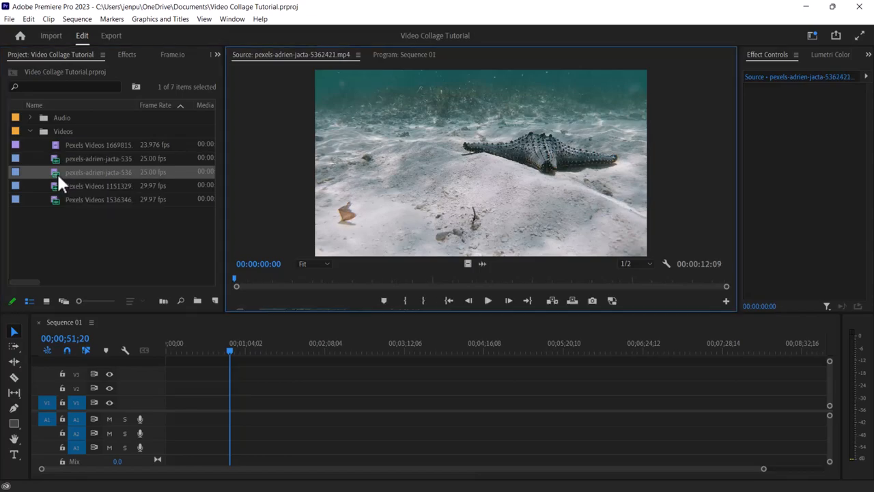
left_click_drag(54, 170, 173, 409)
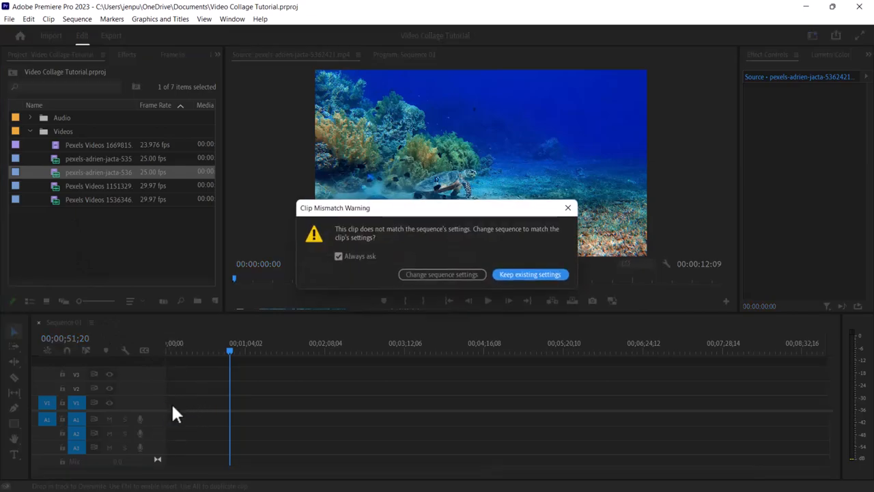
left_click(534, 273)
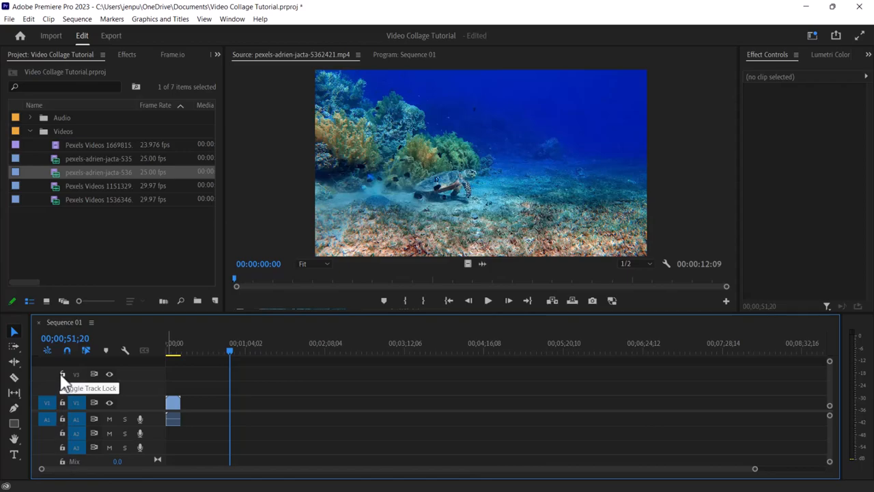
- Review the turtle clip in the sequence from its first to its last frame and examine its length on the timeline
left_click(109, 419)
left_click_drag(228, 348, 176, 358)
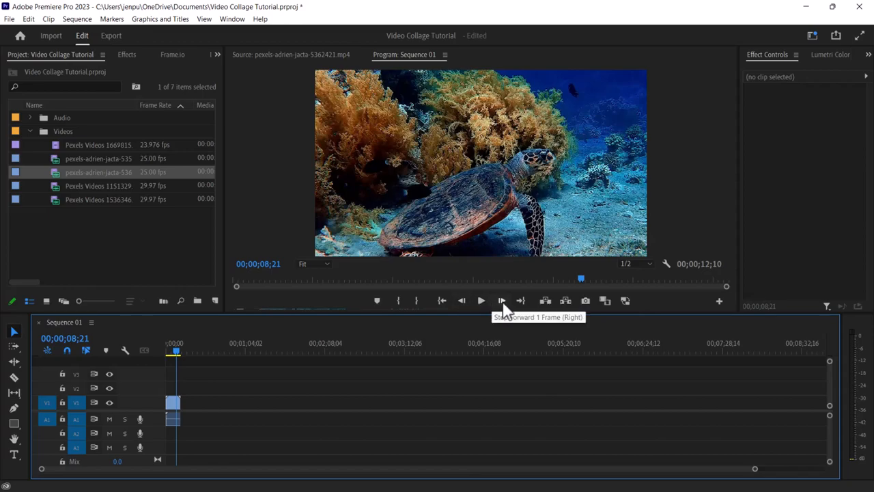
left_click(442, 301)
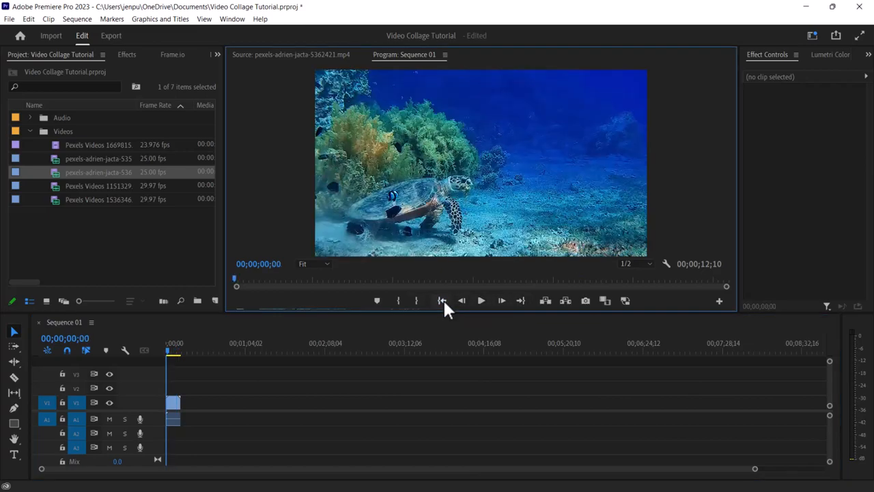
left_click(520, 301)
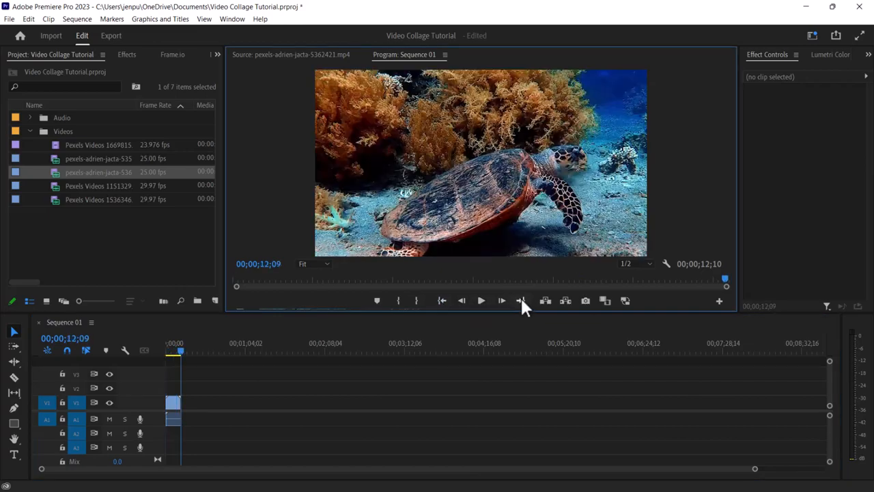
left_click(441, 300)
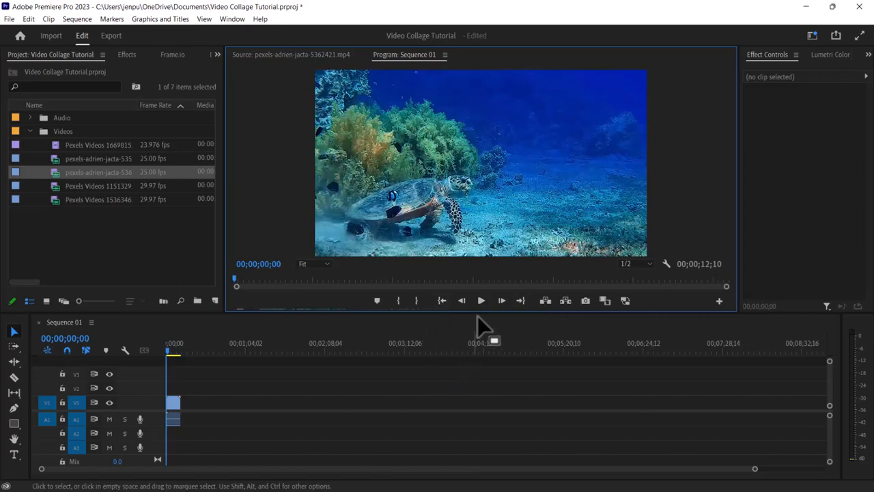
left_click_drag(169, 350, 173, 350)
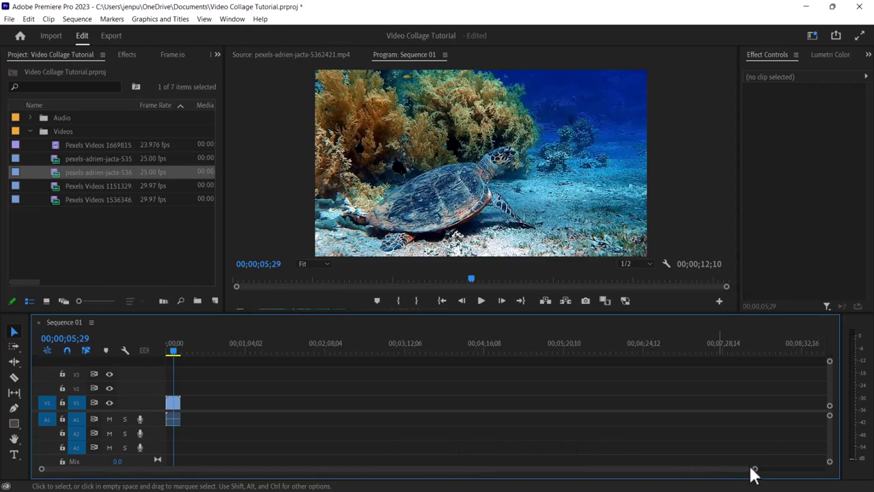
left_click_drag(754, 468, 450, 479)
mouse_move(116, 480)
left_mouse_down()
mouse_move(137, 478)
mouse_move(120, 480)
left_mouse_up()
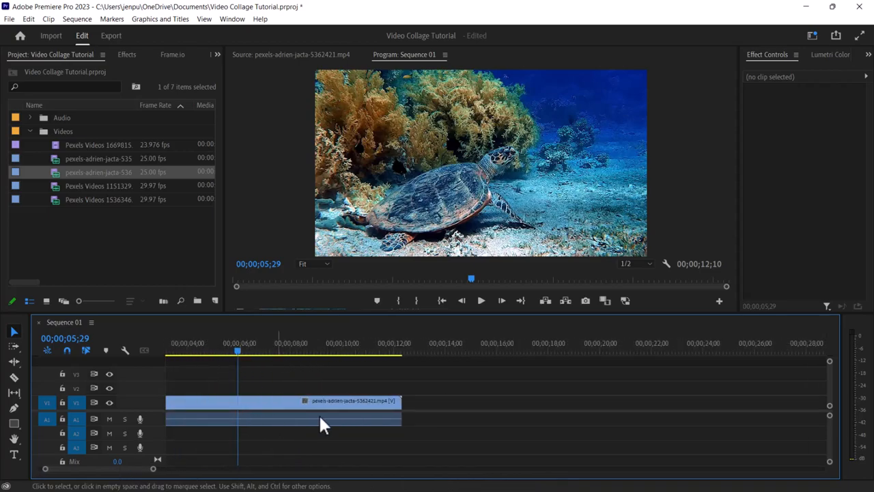
left_click_drag(122, 470, 128, 466)
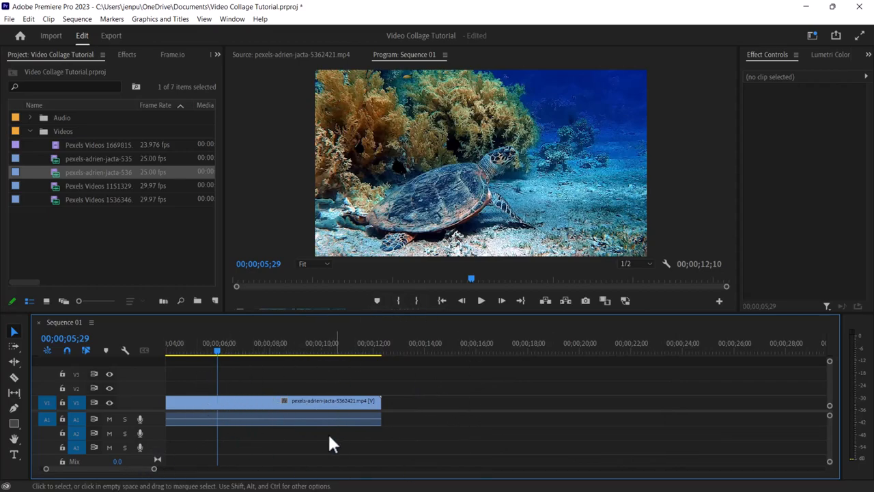
left_click_drag(154, 467, 576, 474)
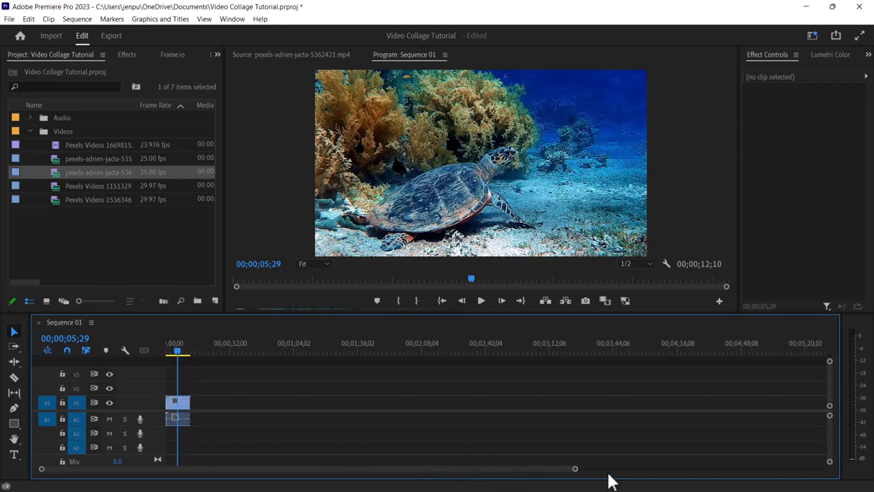
left_click_drag(577, 472, 369, 485)
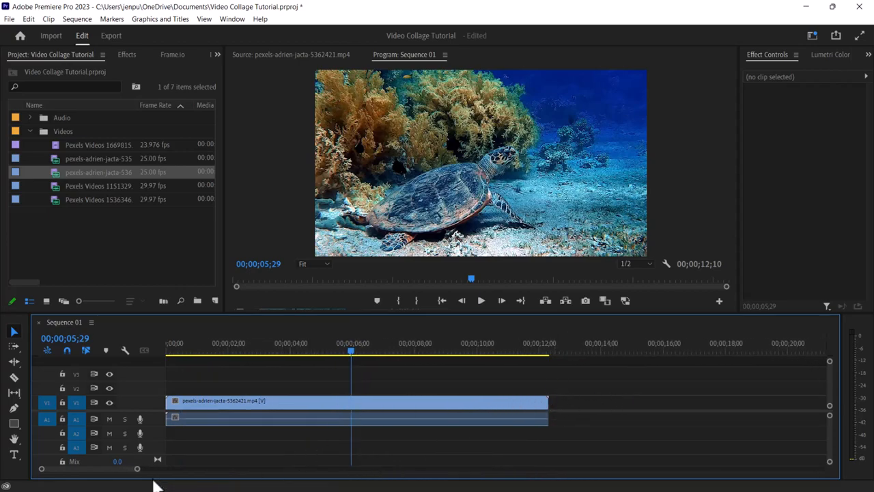
left_click_drag(138, 473, 260, 478)
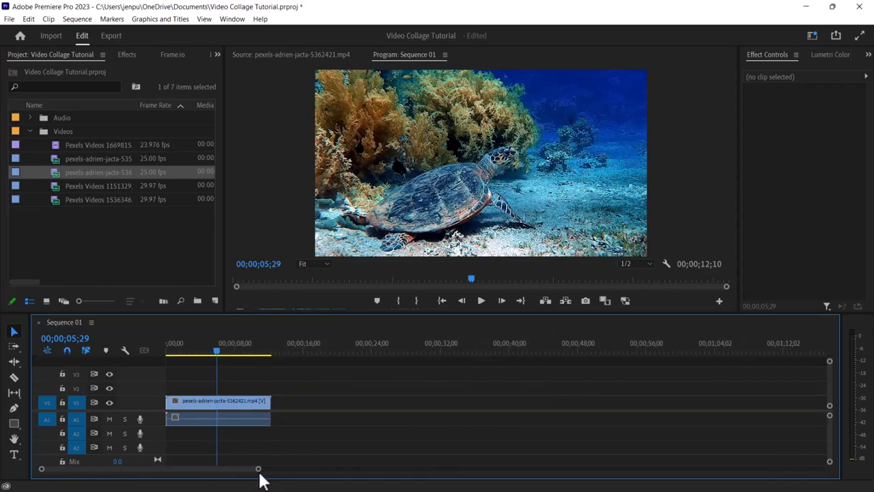
left_click(234, 401)
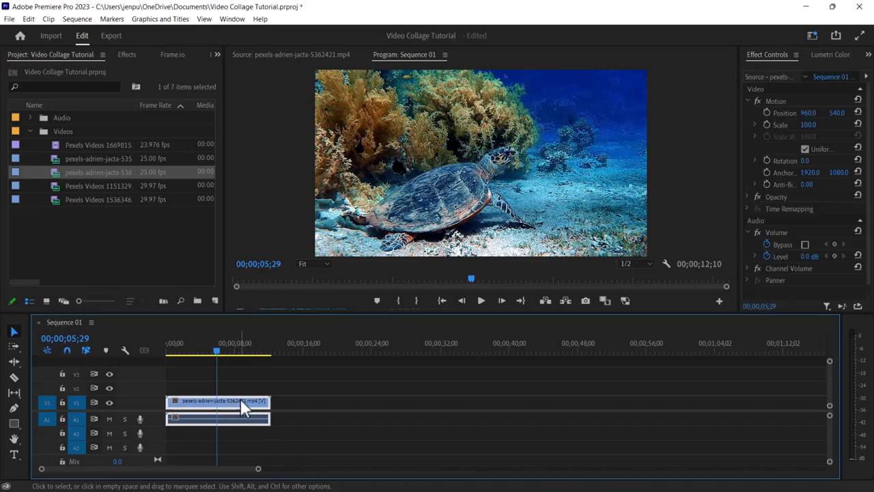
mouse_move(211, 412)
left_mouse_down()
mouse_move(254, 414)
mouse_move(212, 410)
mouse_move(218, 404)
mouse_move(328, 413)
mouse_move(191, 411)
left_mouse_up()
left_click(63, 418)
left_click(63, 418)
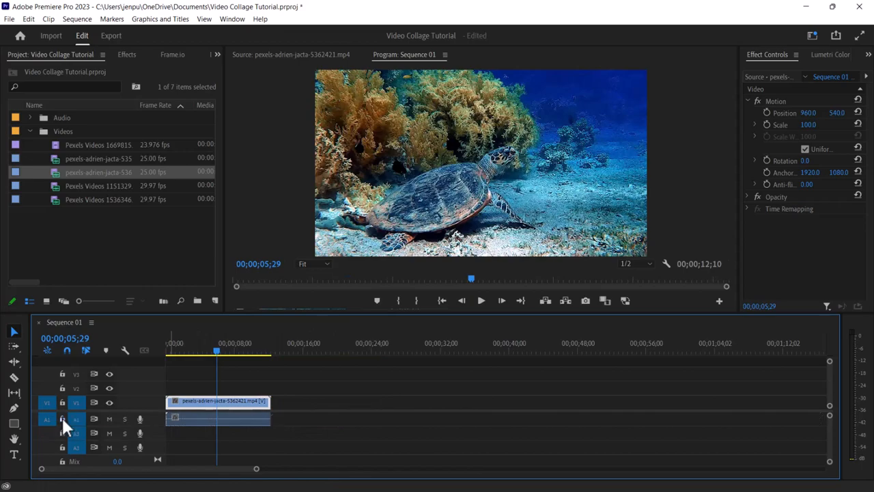
- Delete the turtle clip's linked audio from track A1 while V1 is locked, and unlock V1
left_click(201, 422)
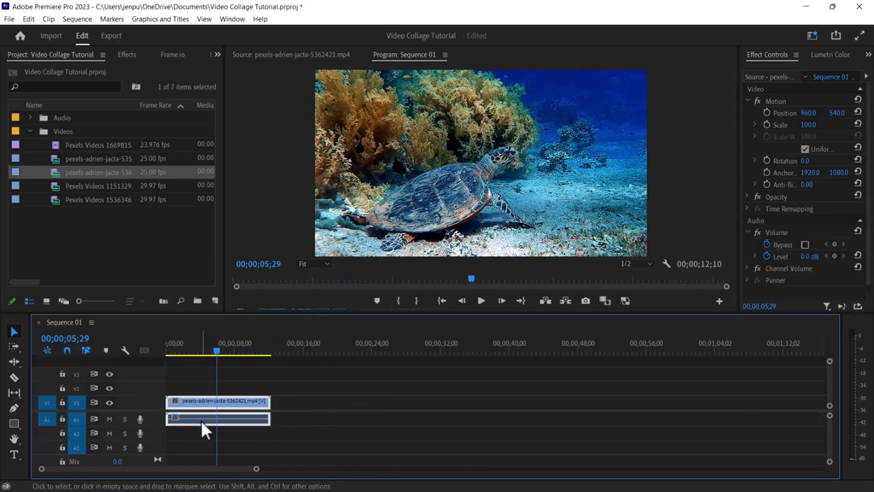
left_click(61, 403)
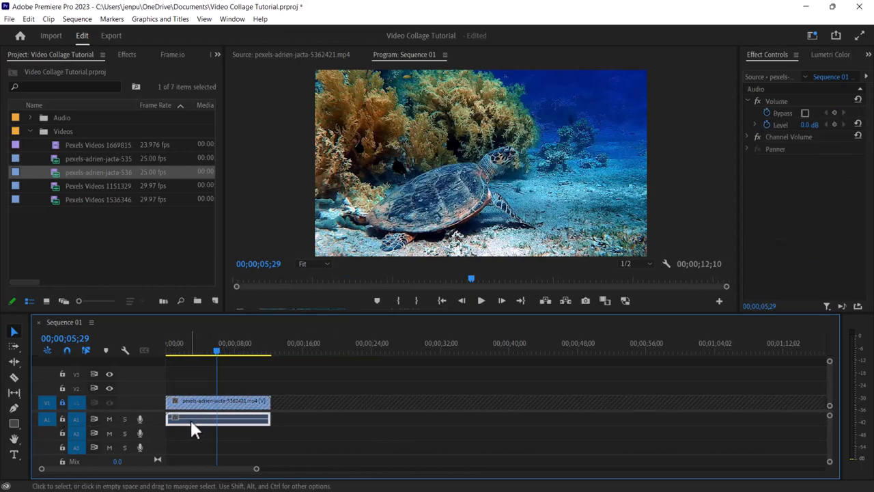
key("Delete")
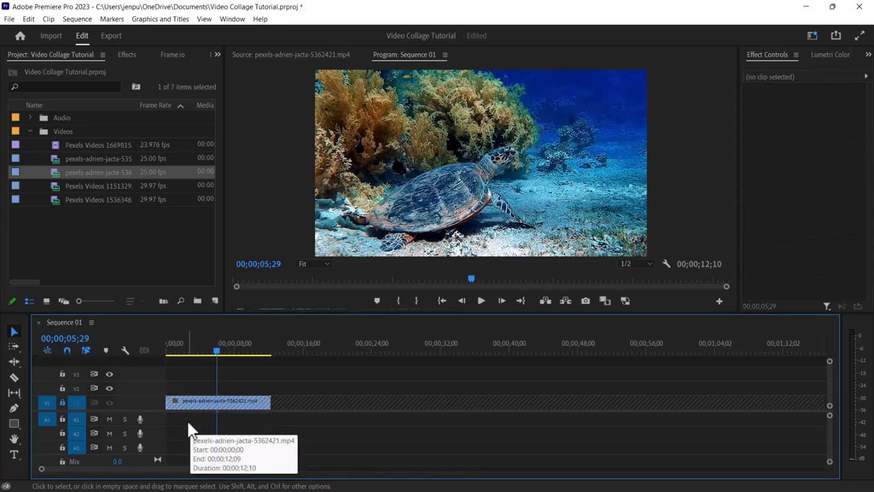
left_click(62, 403)
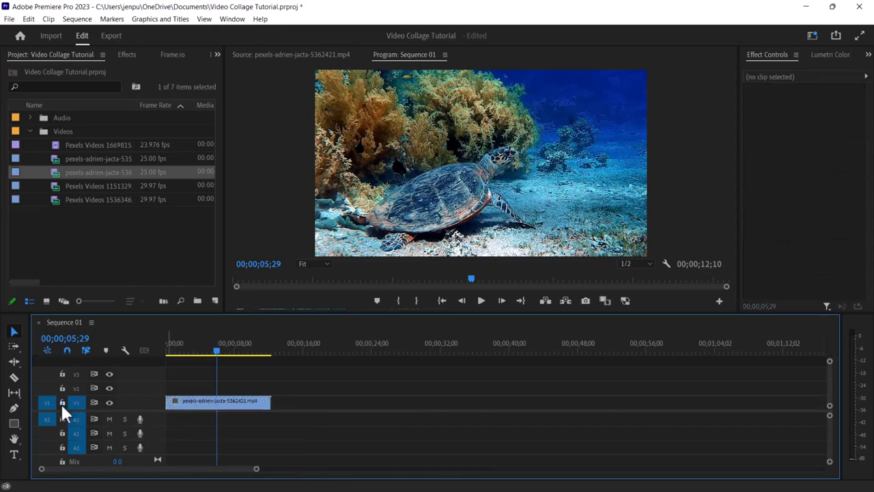
- Set the turtle clip's playback speed to 200% and check it at the playhead
left_click(199, 403)
right_click(203, 403)
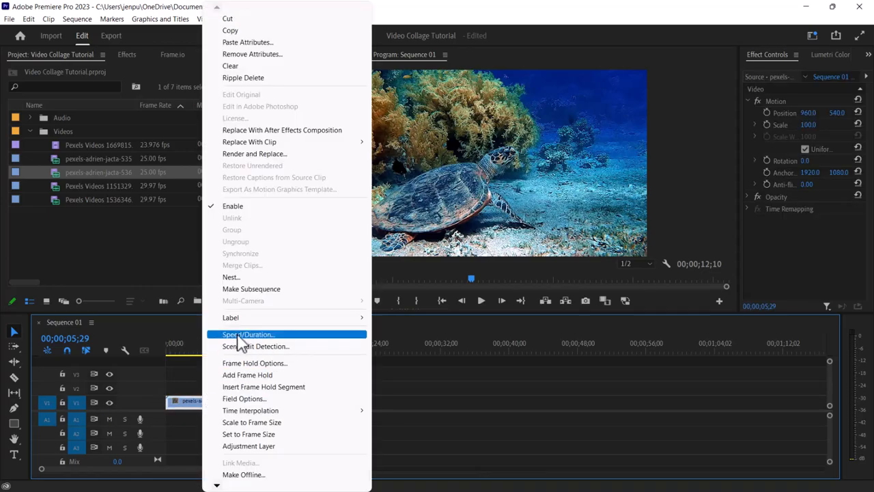
left_click(268, 335)
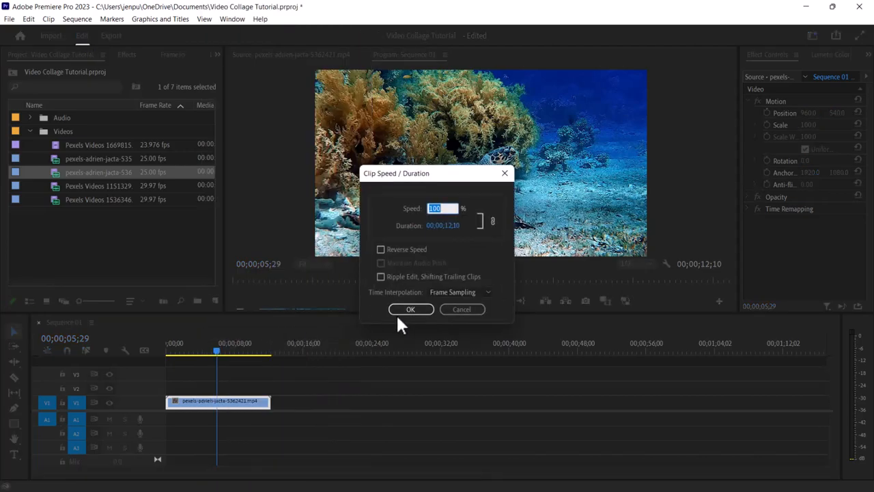
left_click(442, 226)
left_click_drag(441, 226, 865, 233)
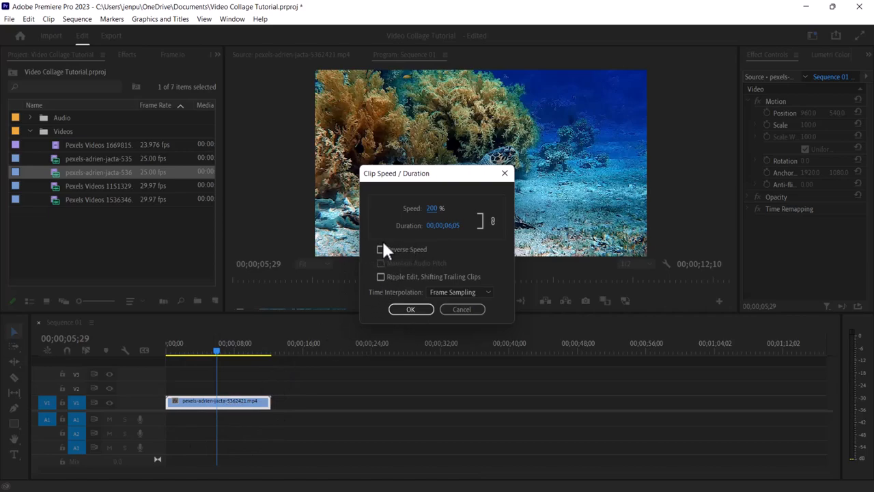
left_click(412, 309)
left_click(217, 348)
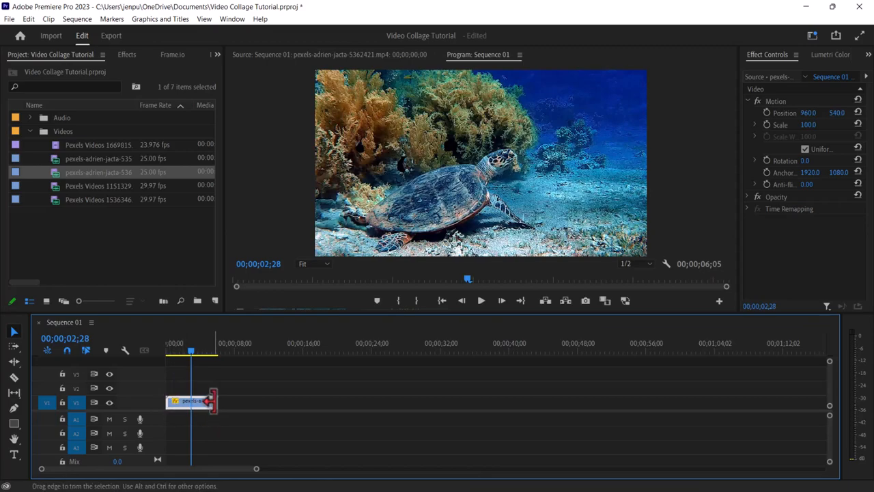
- Try trimming the end of the sped-up clip to 00;00;05;15, and undo both the trim and the speed change
left_click_drag(213, 402, 201, 401)
mouse_move(197, 402)
left_mouse_down()
mouse_move(182, 401)
mouse_move(211, 402)
left_mouse_up()
mouse_move(191, 353)
left_mouse_down()
mouse_move(166, 353)
mouse_move(218, 352)
mouse_move(202, 350)
left_mouse_up()
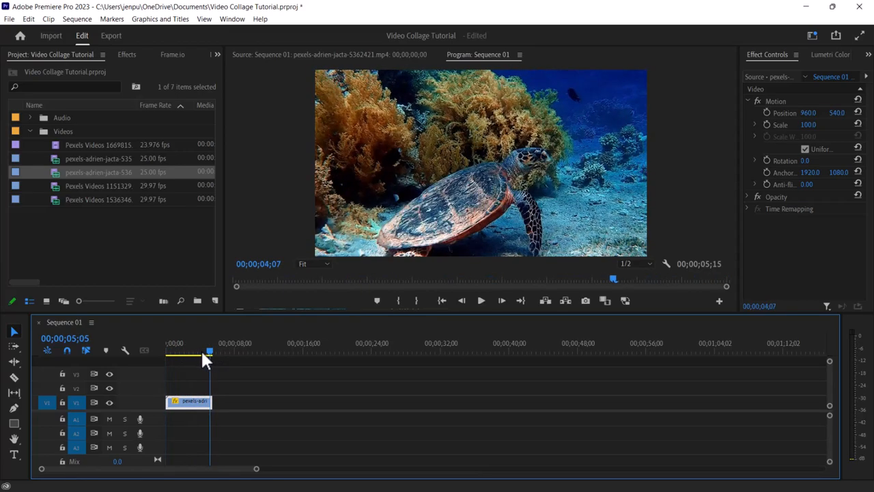
key("ctrl+z")
left_click_drag(199, 354, 171, 351)
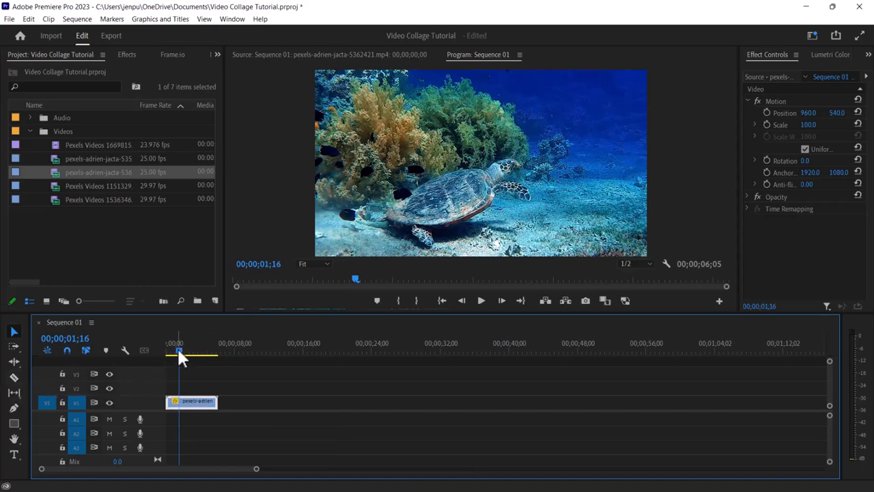
key("ctrl+z")
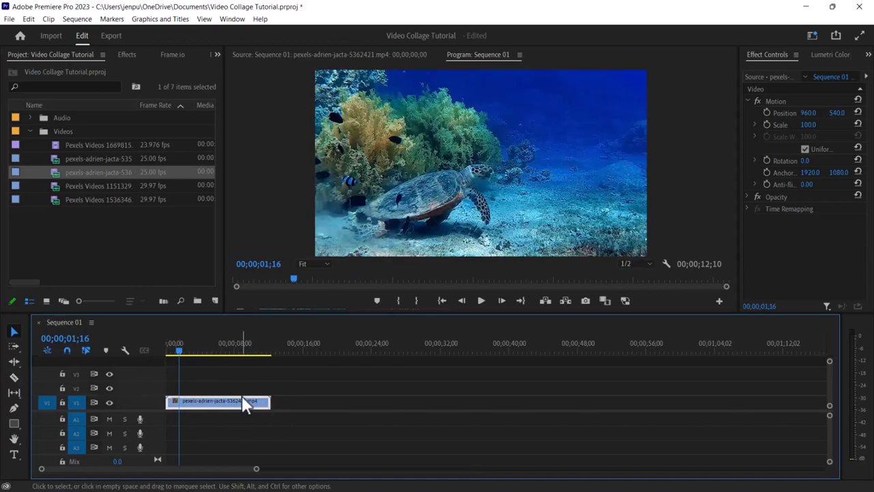
- Split the turtle clip on V1 at 00;00;07;27 with the Razor tool
left_click_drag(178, 349, 234, 355)
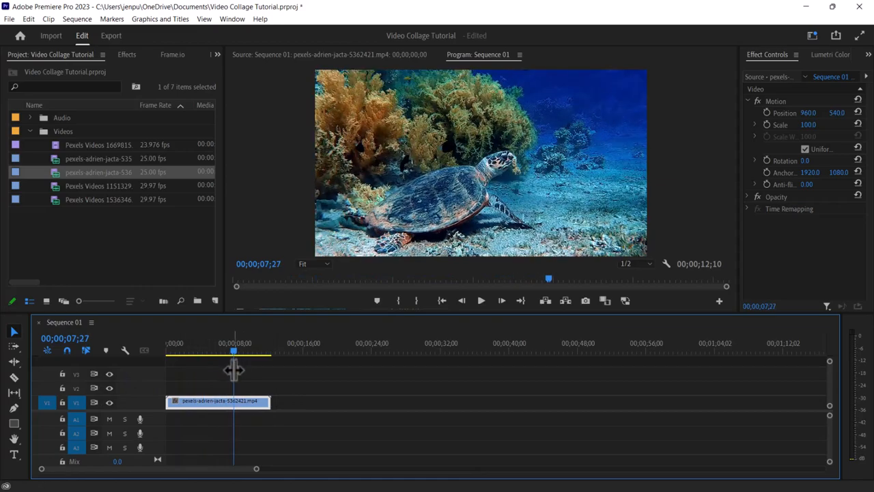
left_click(13, 377)
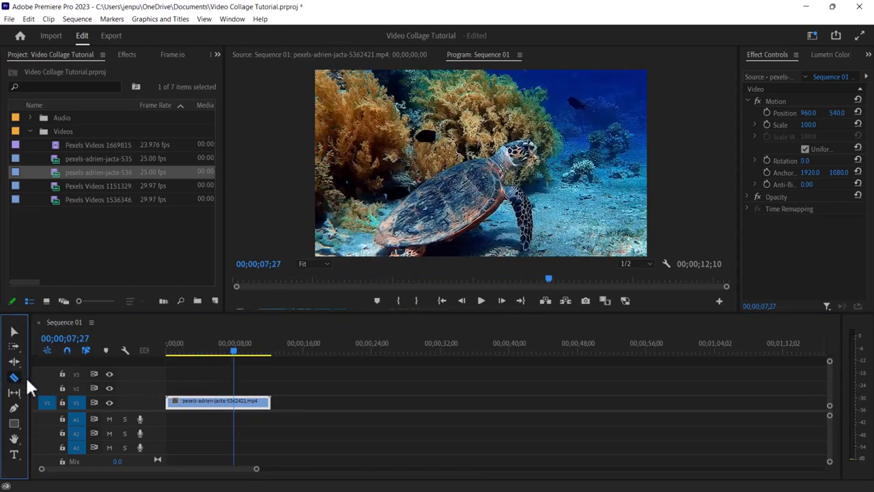
left_click(243, 402)
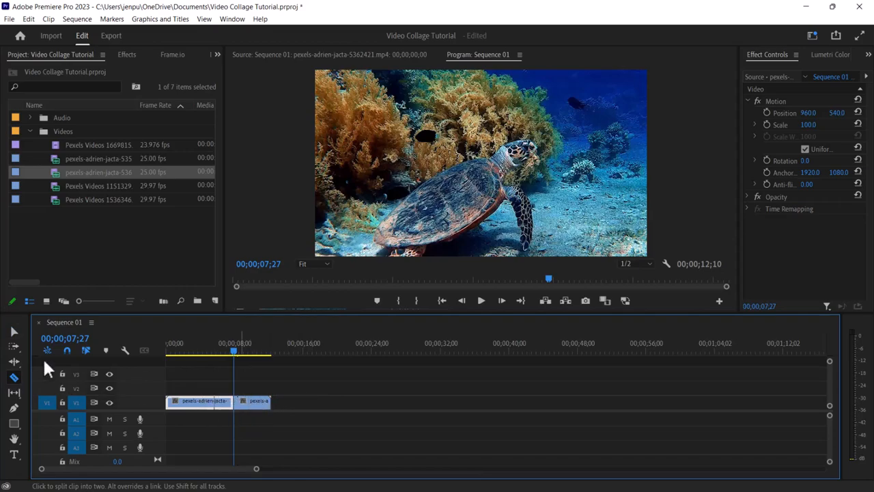
- Select the part of the turtle clip after the cut and delete it from V1
left_click(13, 333)
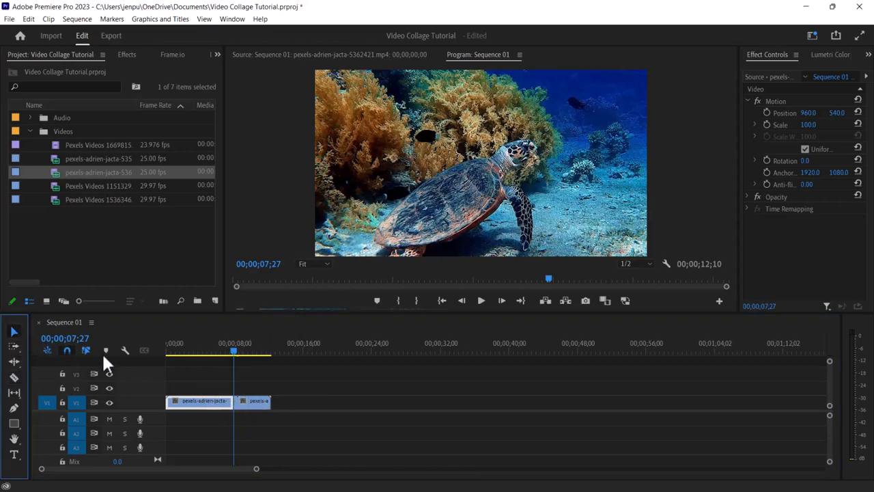
left_click(250, 405)
left_click(212, 404)
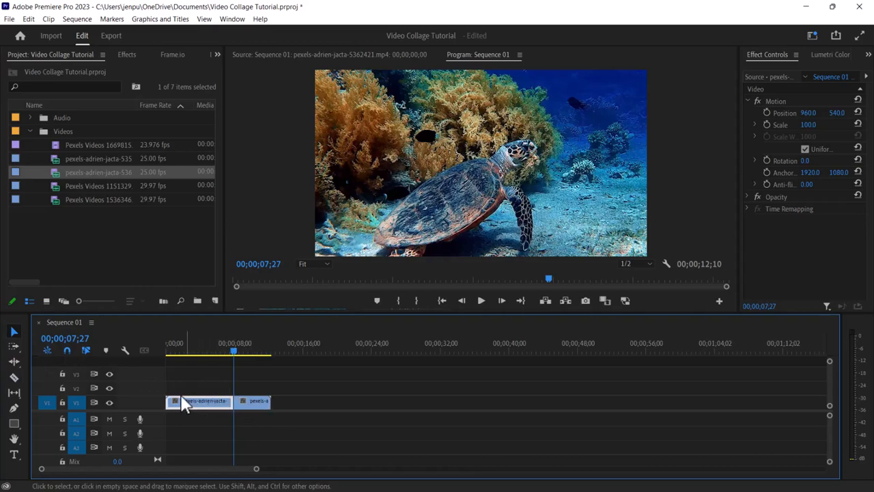
left_click(256, 406)
key("Delete")
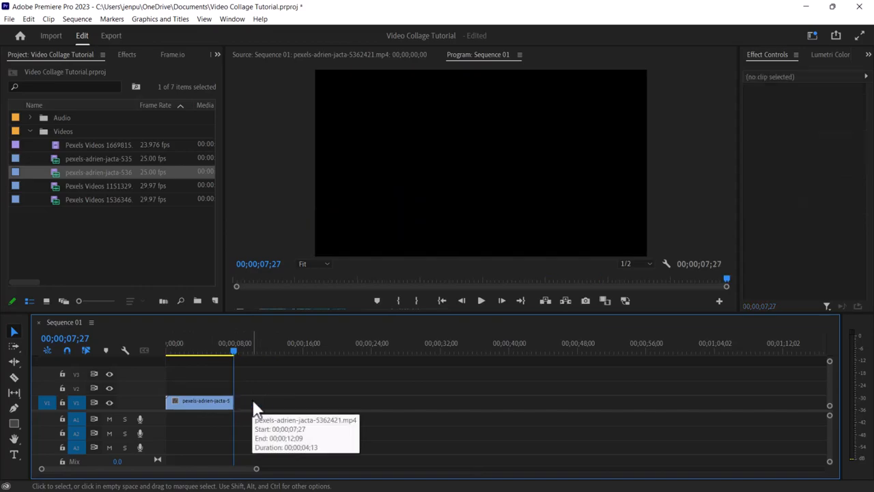
- Apply a Cross Dissolve video transition to the start of the turtle clip on V1
left_click_drag(233, 346, 195, 351)
left_click(191, 403)
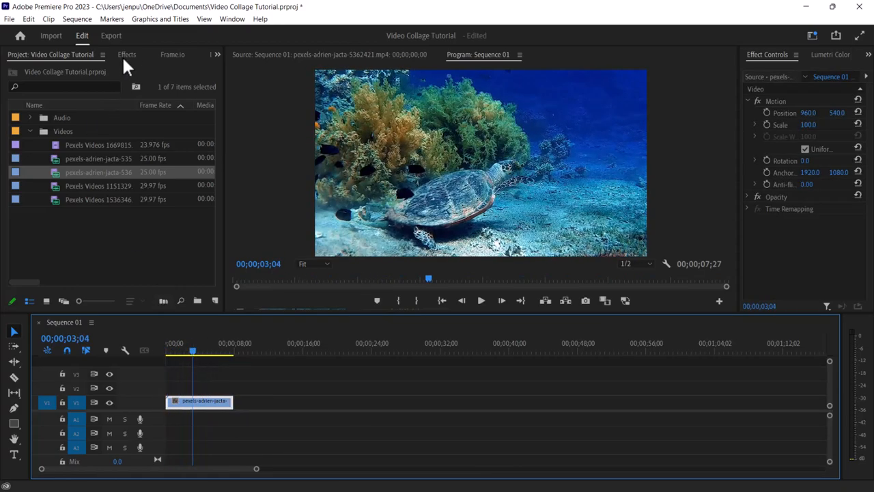
left_click(126, 55)
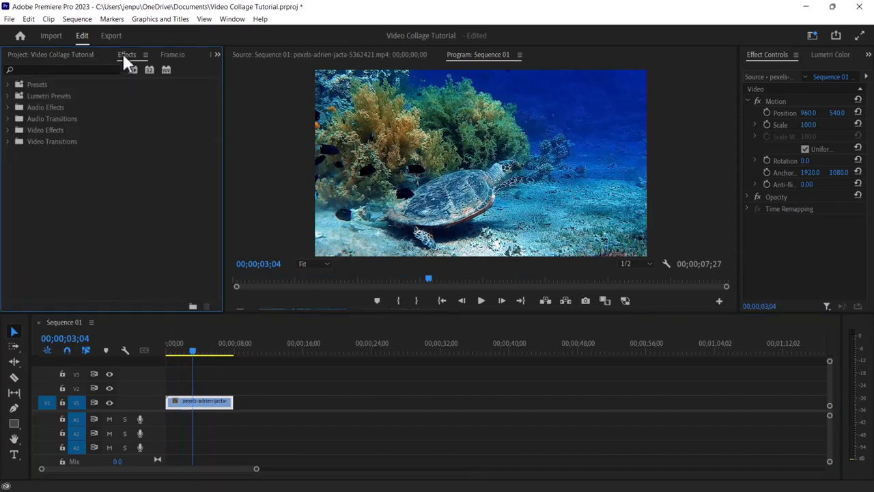
left_click(217, 56)
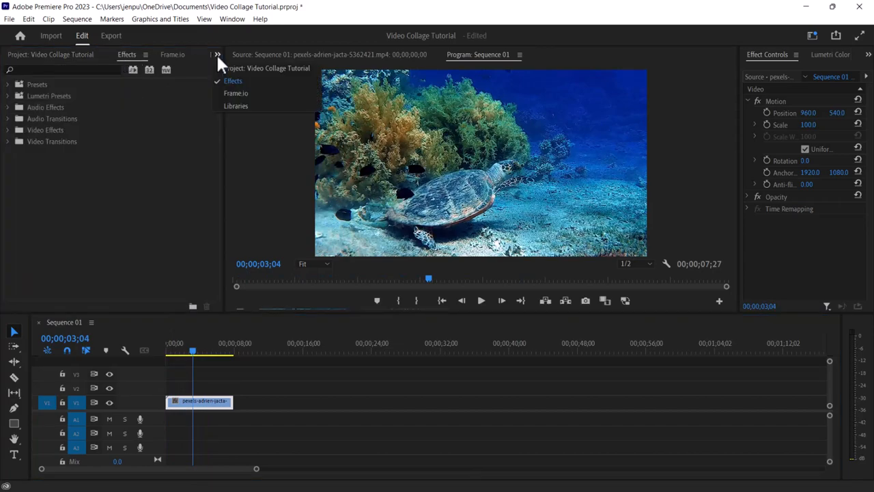
left_click(239, 81)
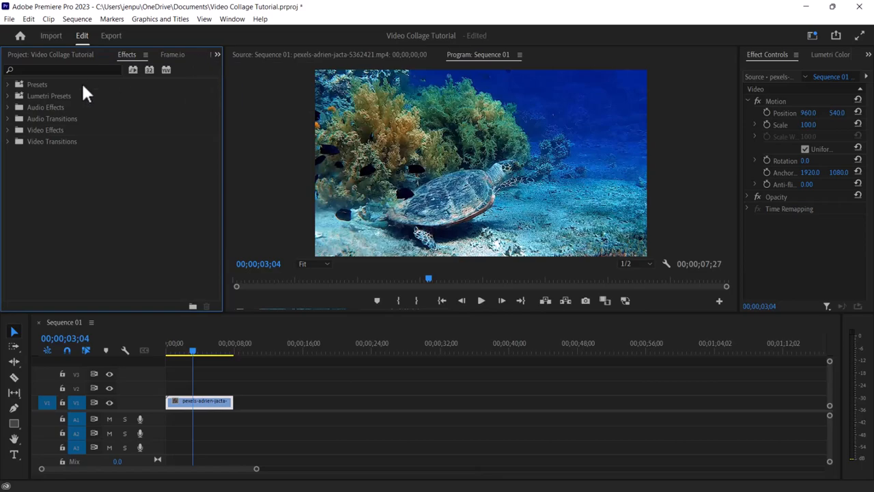
left_click(8, 142)
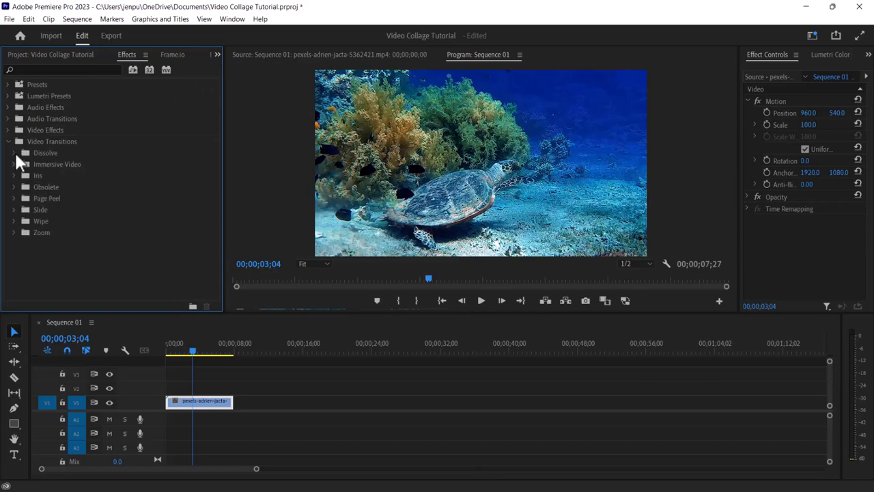
left_click(14, 153)
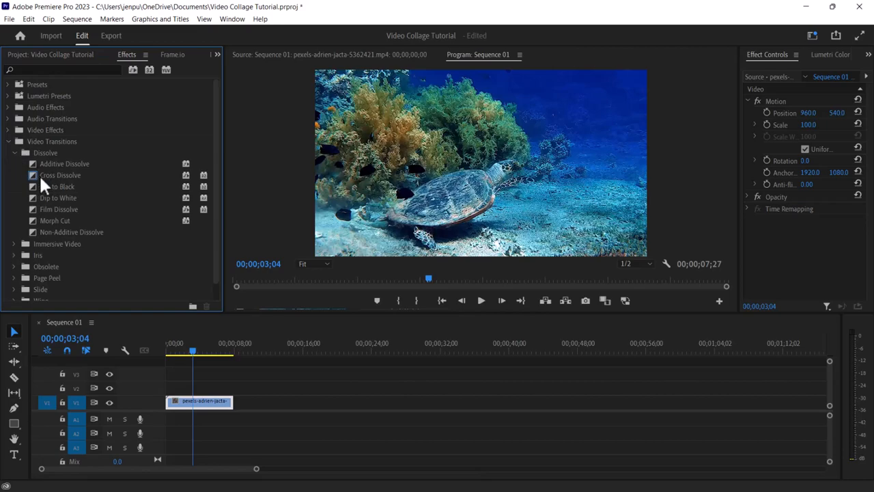
mouse_move(42, 180)
left_mouse_down()
mouse_move(143, 318)
mouse_move(171, 402)
left_mouse_up()
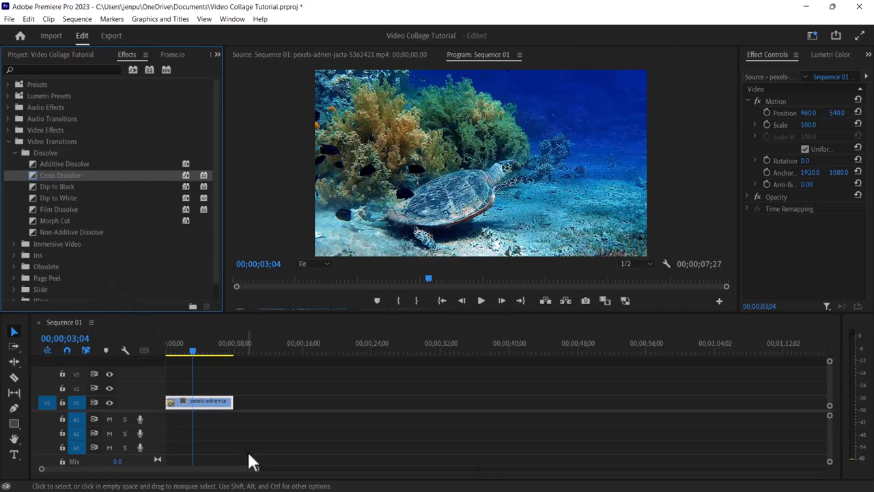
- Lengthen the Cross Dissolve at the start of the turtle clip to a duration of 00;00;01;28
left_click_drag(257, 468, 203, 482)
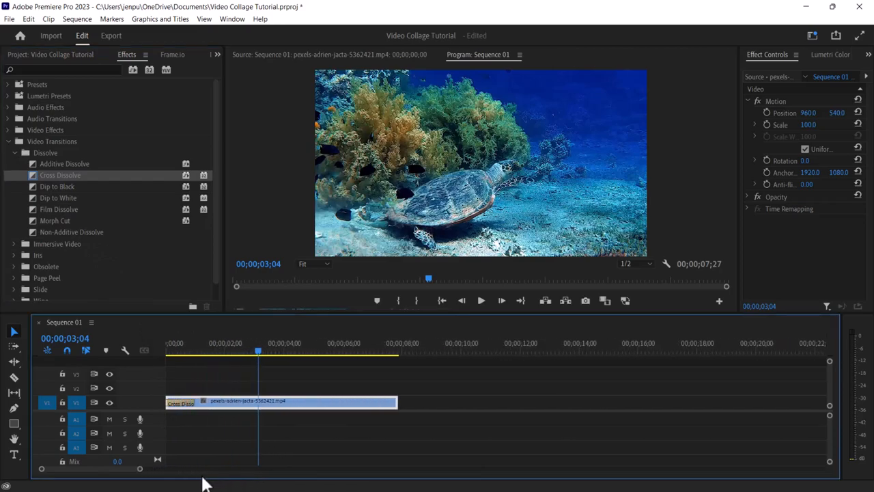
left_click(187, 404)
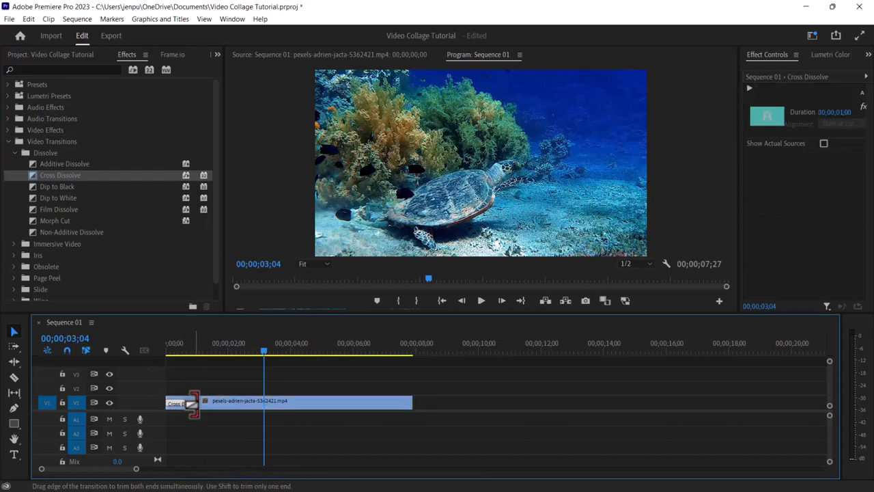
double_click(193, 404)
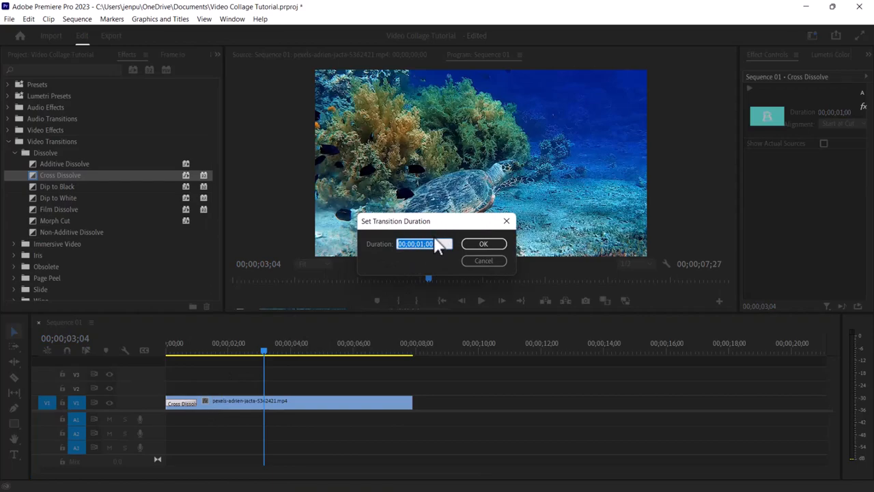
left_click(479, 261)
left_click_drag(196, 402, 227, 404)
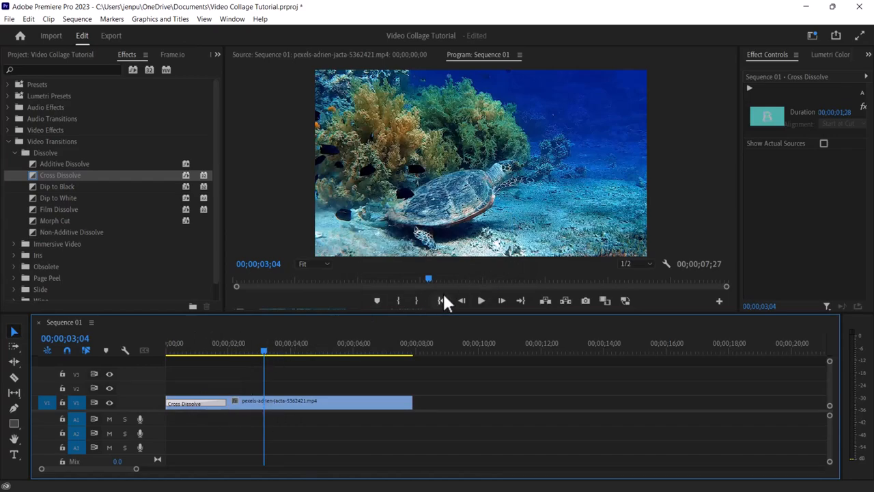
- Play the sequence from its beginning to check the turtle clip's fade-in, and stop after the transition
left_click(443, 301)
left_click(480, 304)
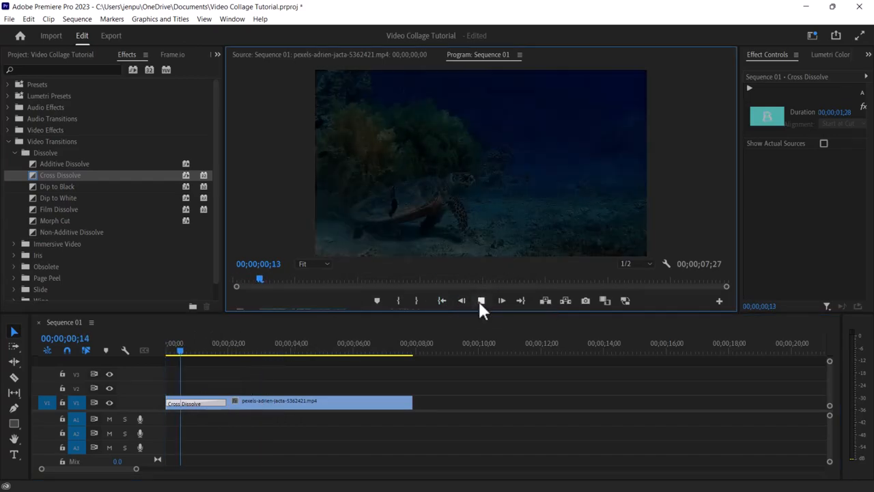
left_click(480, 301)
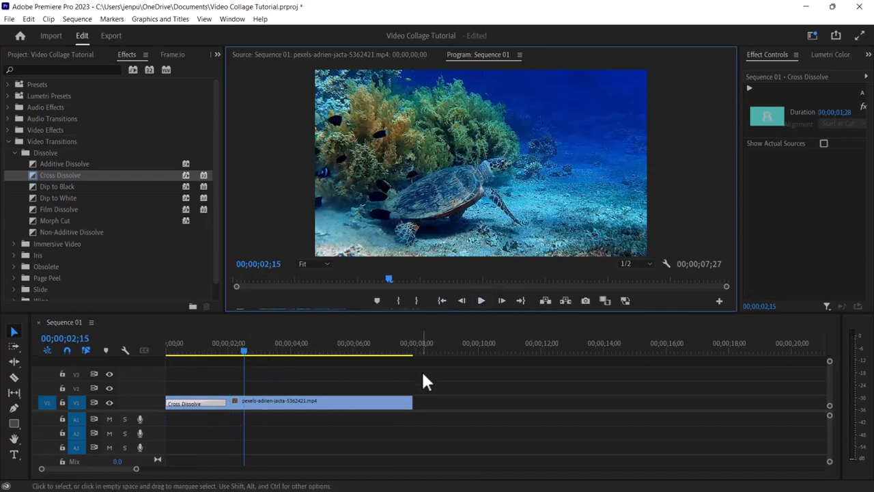
- Split the turtle clip on V1 at 00;00;06;25 and delete the part after the cut
left_click_drag(243, 353, 379, 371)
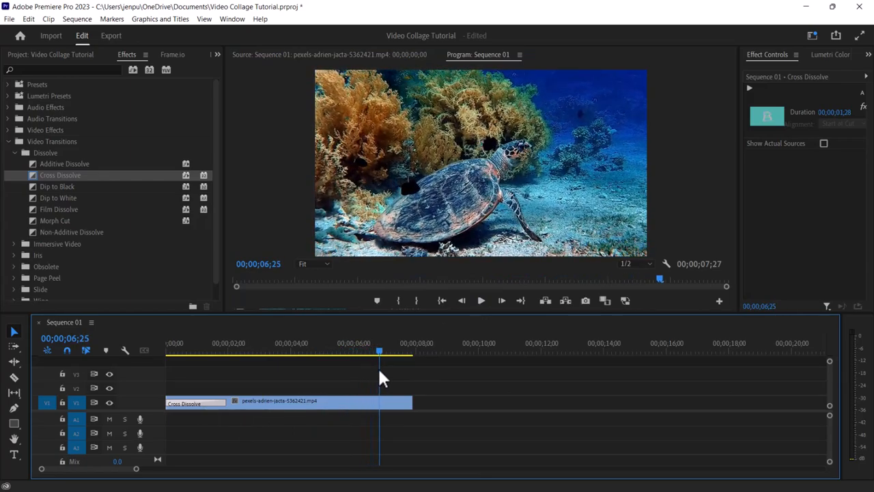
left_click(14, 377)
left_click(381, 402)
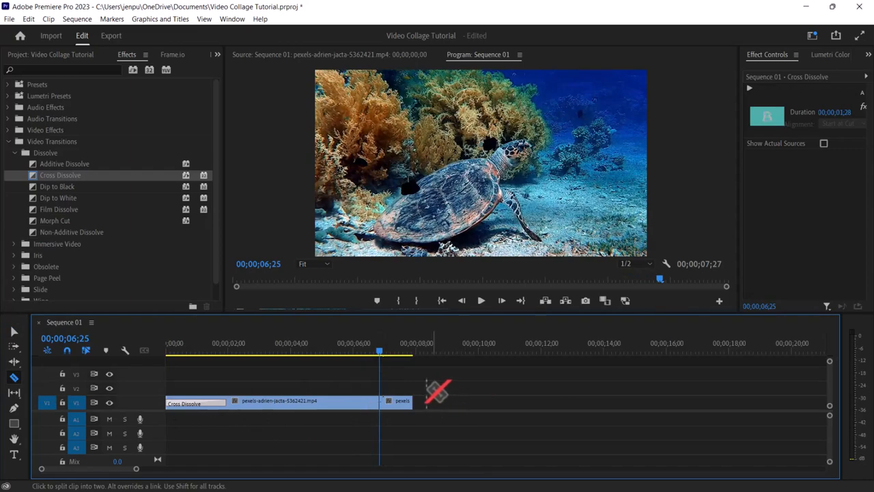
left_click(14, 333)
left_click(399, 405)
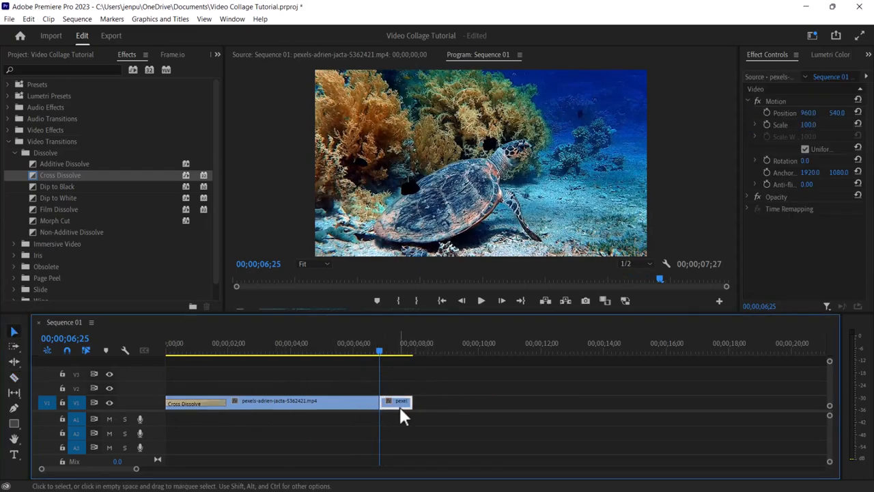
key("Delete")
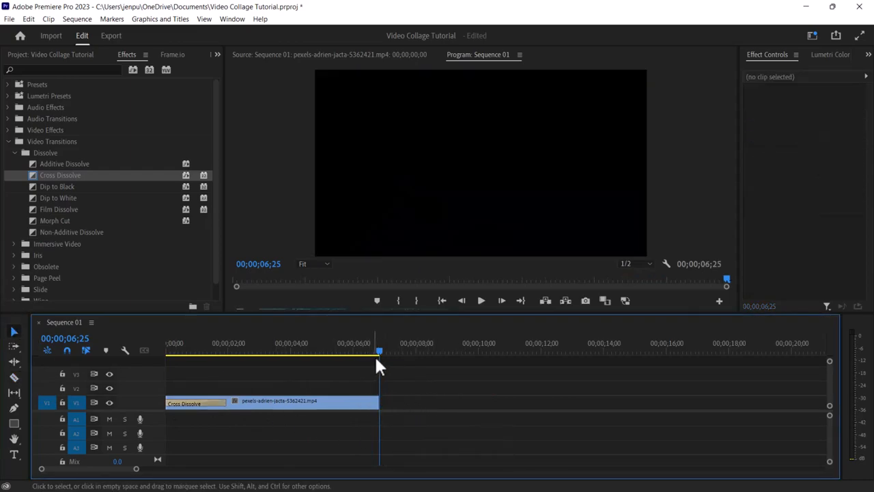
- Preview the remaining project videos and place Pexels Videos 1536346.mp4 directly after the turtle clip on V1
left_click_drag(379, 353, 369, 352)
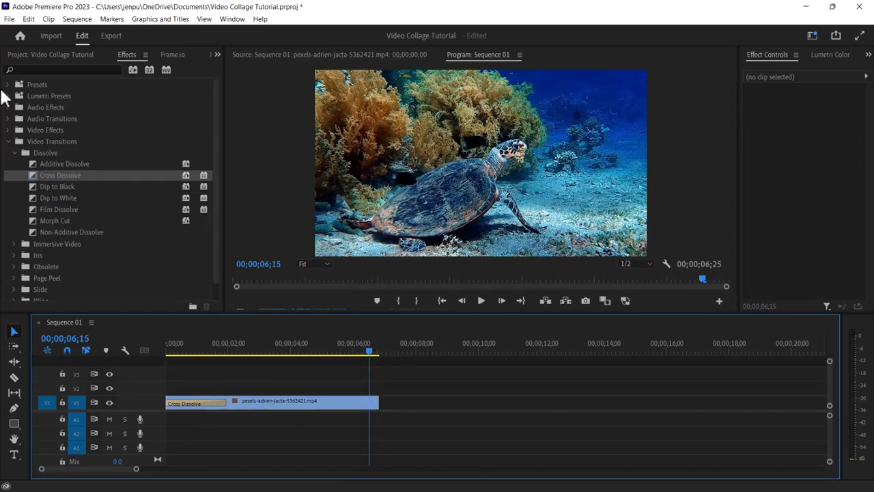
left_click(64, 54)
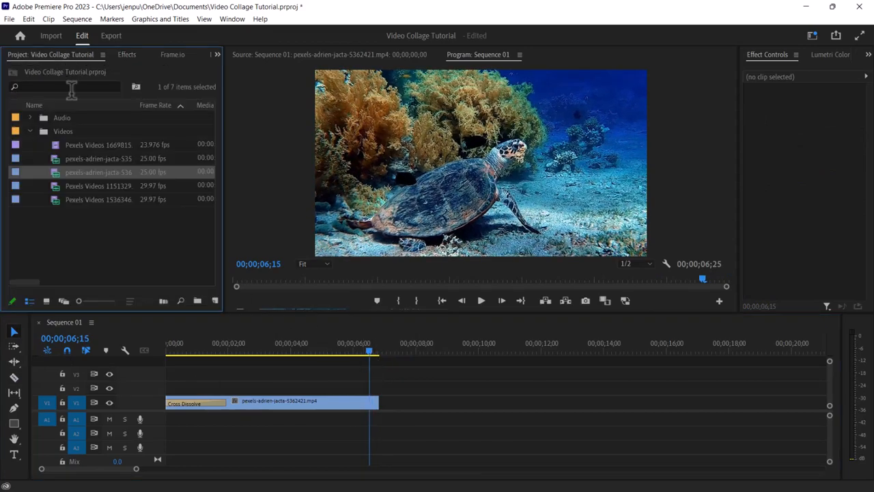
double_click(60, 186)
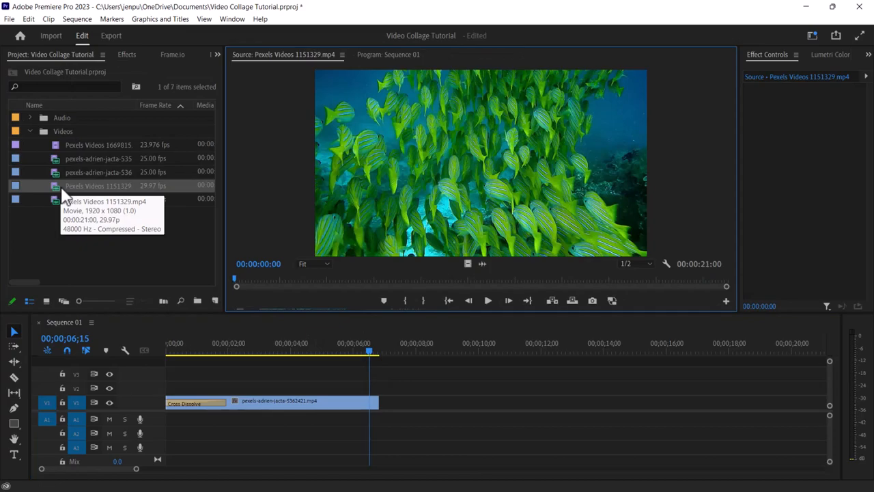
double_click(57, 172)
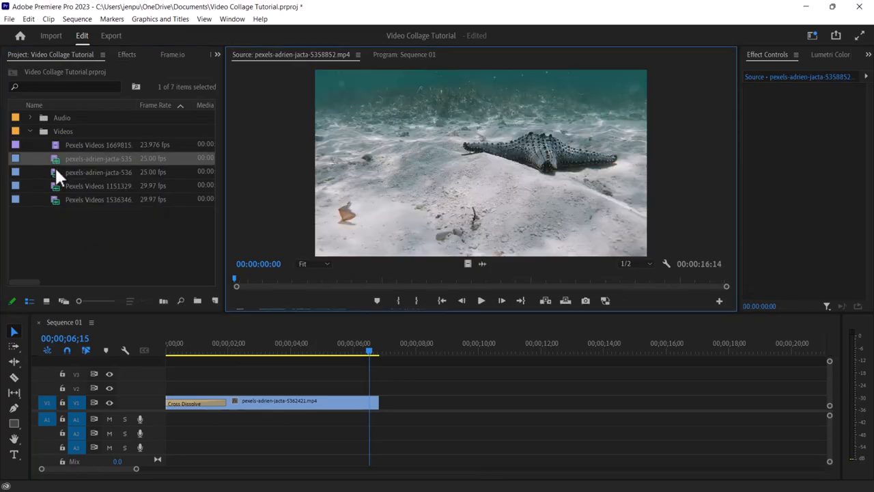
double_click(54, 200)
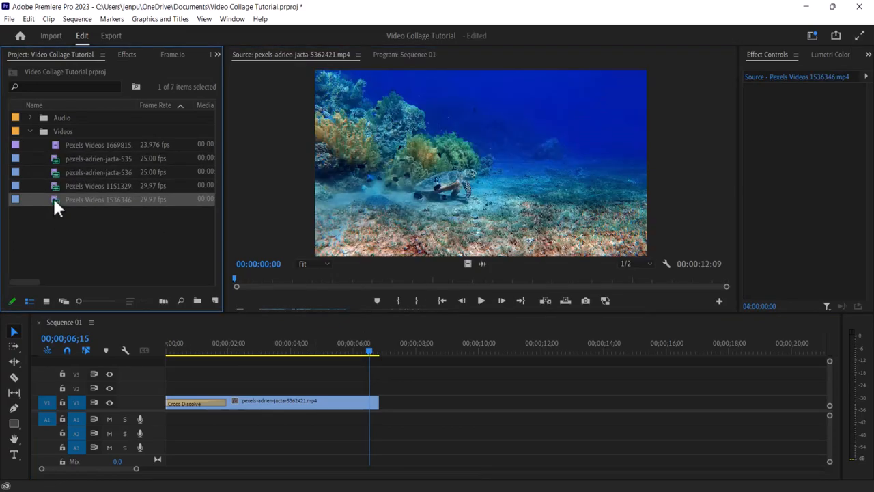
left_click_drag(57, 196, 385, 403)
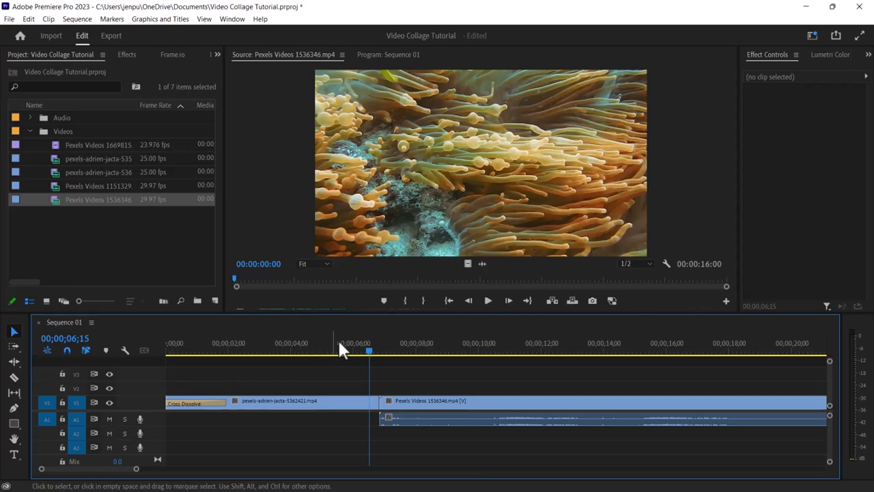
- Mute audio track A1 and delete the audio of Pexels Videos 1536346.mp4, keeping V1 locked only during the deletion
left_click_drag(371, 354, 445, 354)
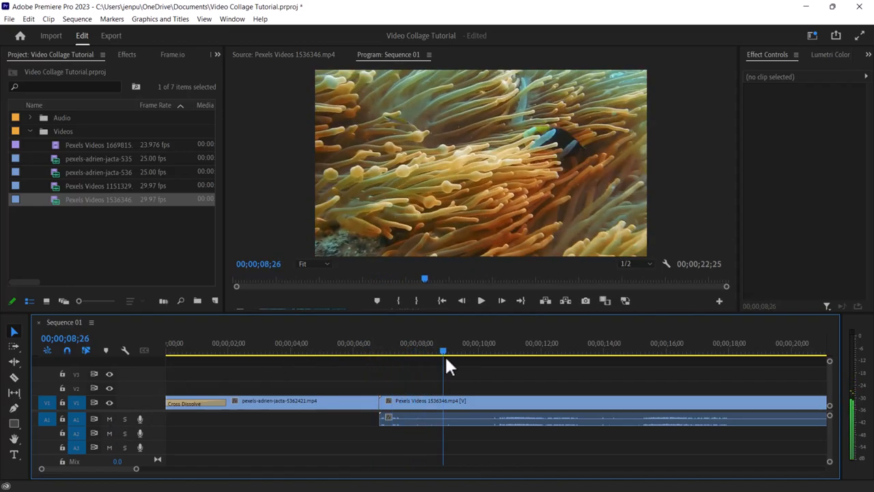
left_click(109, 419)
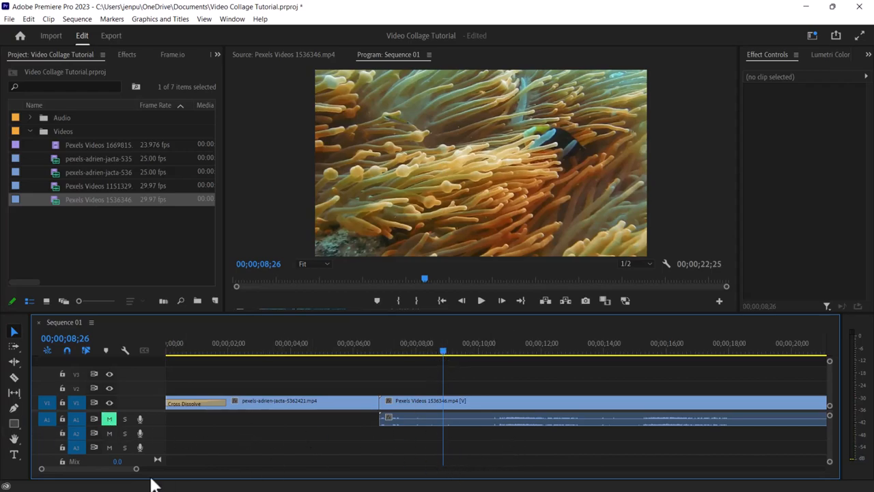
left_click_drag(137, 468, 192, 469)
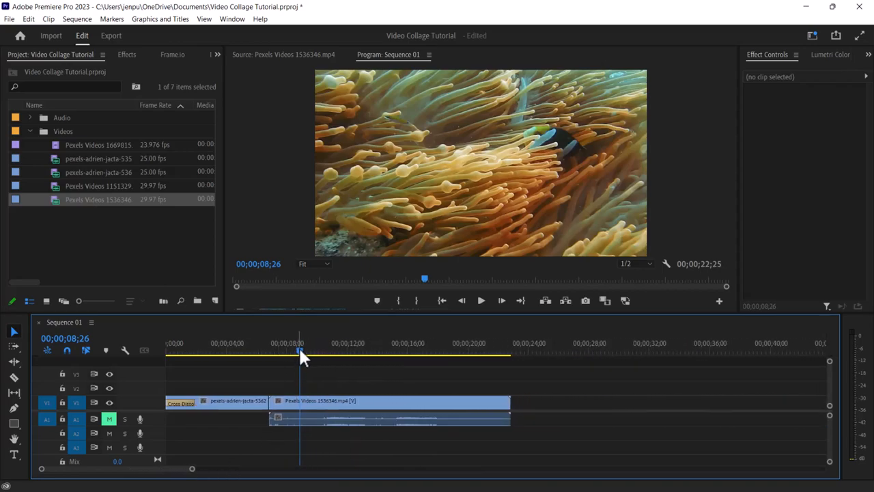
left_click_drag(300, 346, 302, 347)
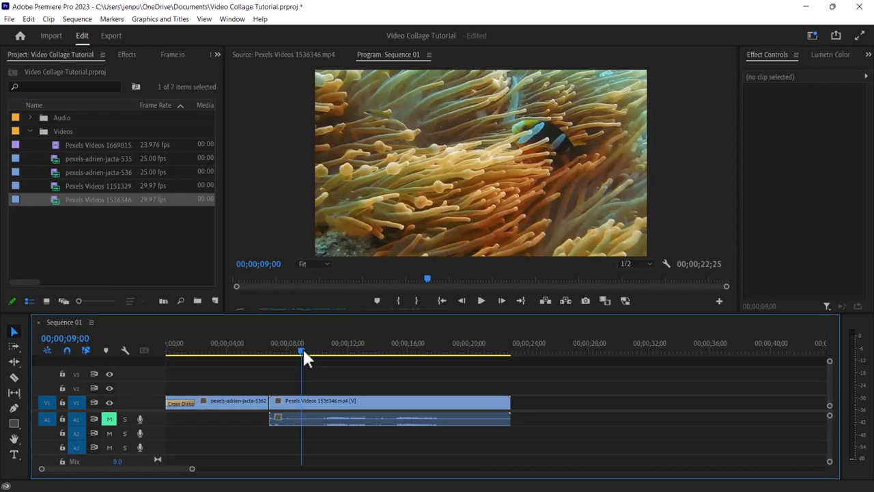
left_click(61, 402)
left_click(355, 417)
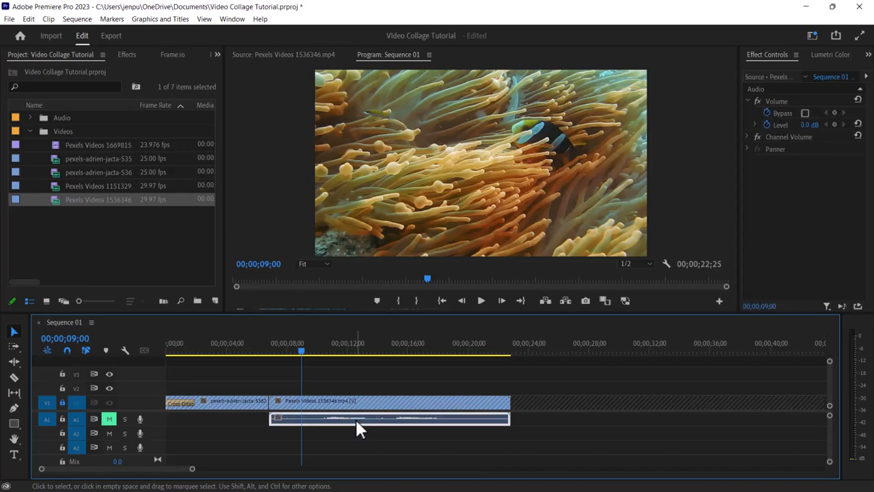
key("Delete")
left_click(62, 402)
- Split Pexels Videos 1536346.mp4 on V1 at 00;00;16;22 and delete the part after the cut
left_click_drag(303, 351, 348, 353)
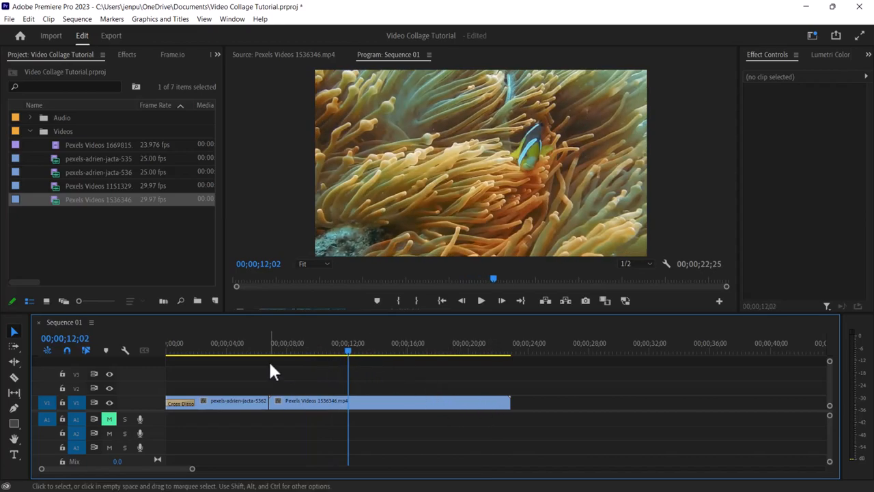
left_click(14, 377)
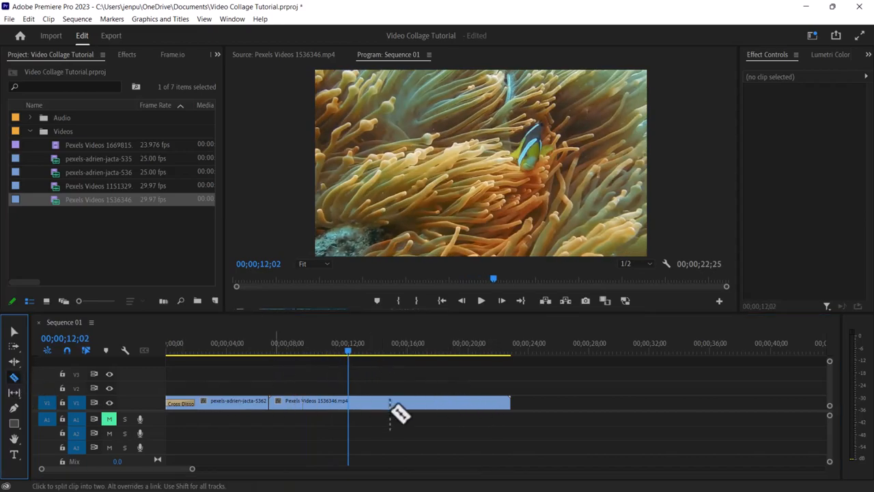
left_click(419, 403)
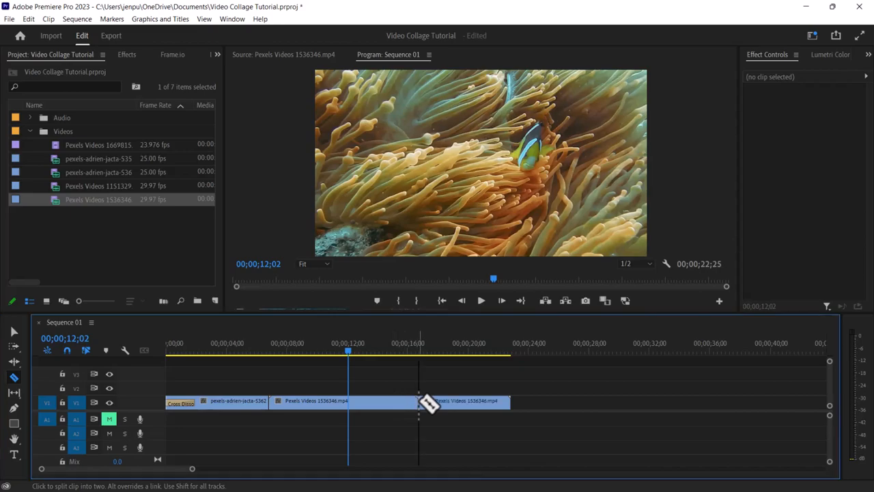
left_click(13, 331)
left_click(444, 403)
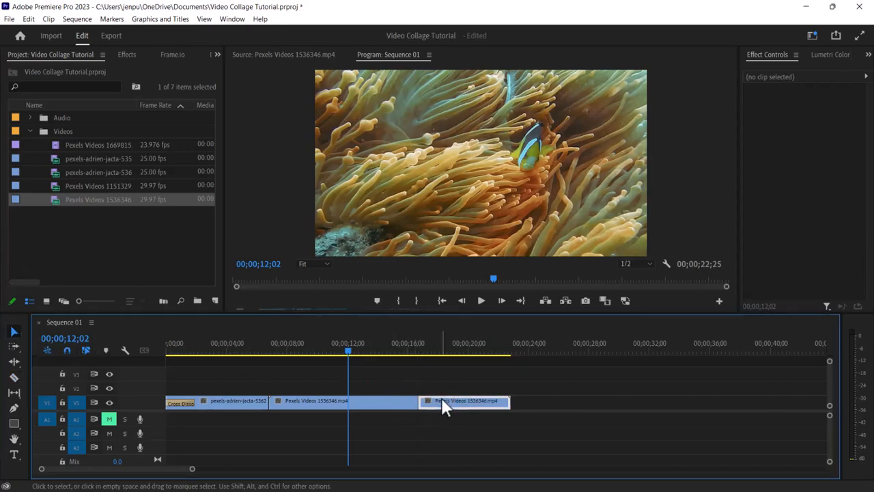
key("Delete")
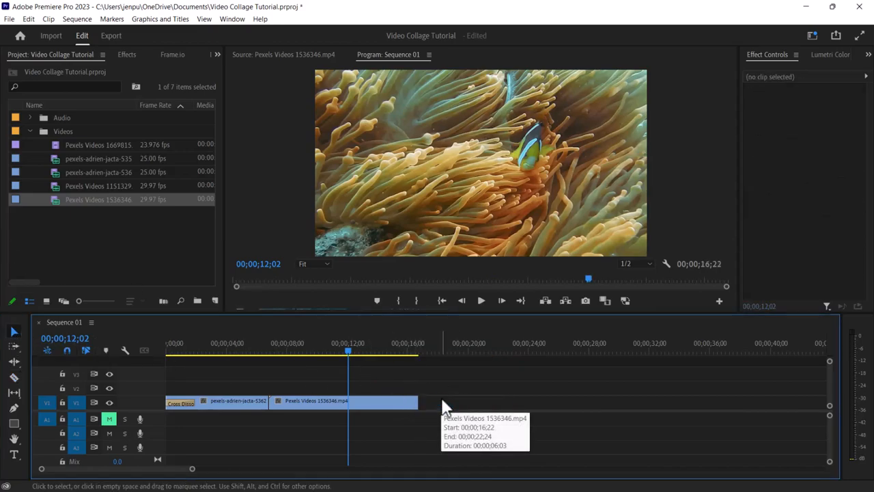
- Scrub through the shortened sea anemone clip in the sequence and open pexels-adrien-jacta-5358852.mp4 for preview
left_click_drag(348, 353, 402, 354)
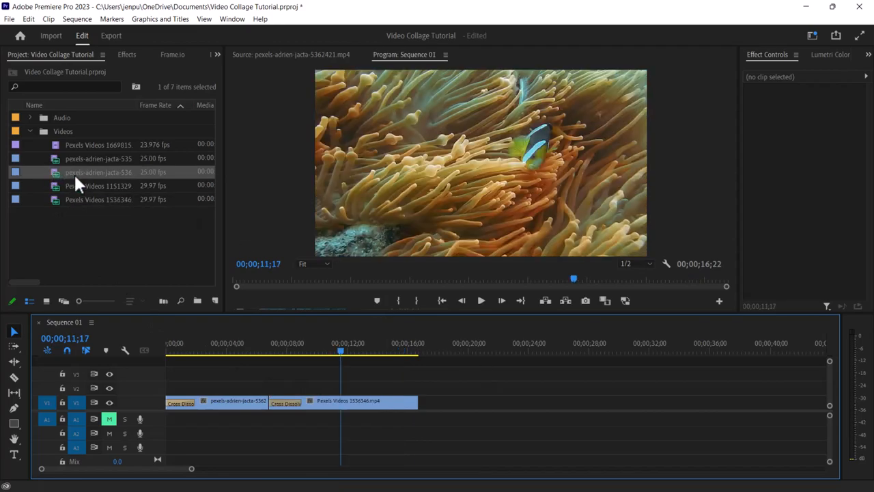
double_click(55, 157)
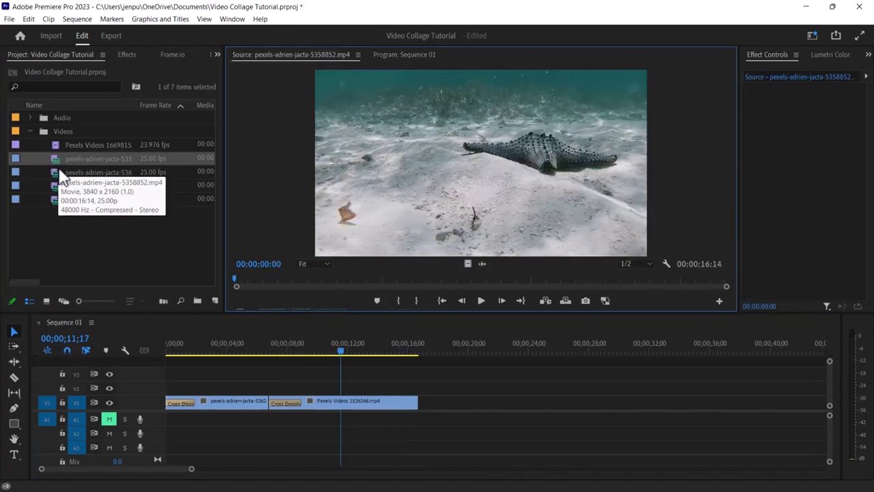
- Place pexels-adrien-jacta-5362421.mp4 directly after the sea anemone clip on V1 and delete its audio, keeping V1 locked only during the deletion
double_click(56, 176)
left_click_drag(57, 176, 433, 418)
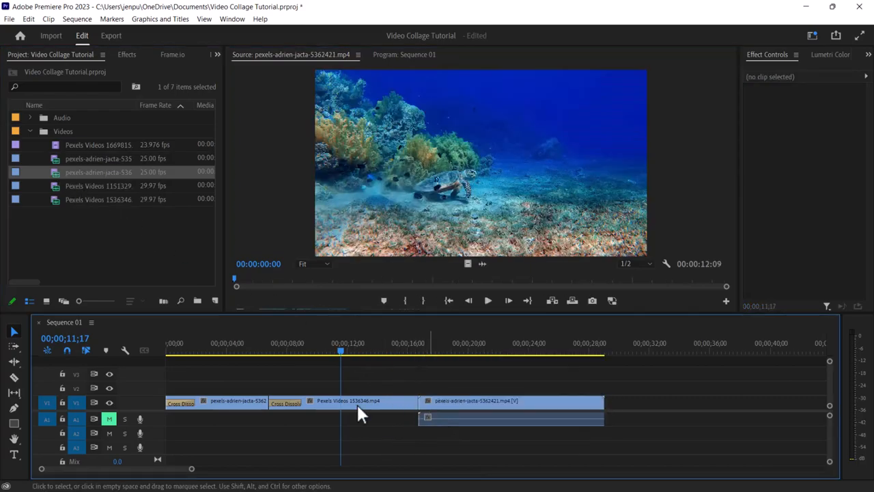
left_click(62, 419)
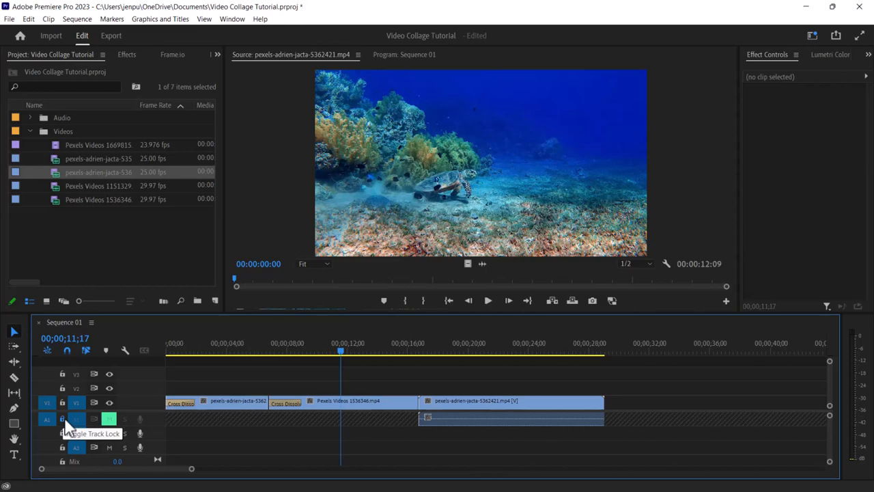
left_click(62, 402)
left_click(64, 419)
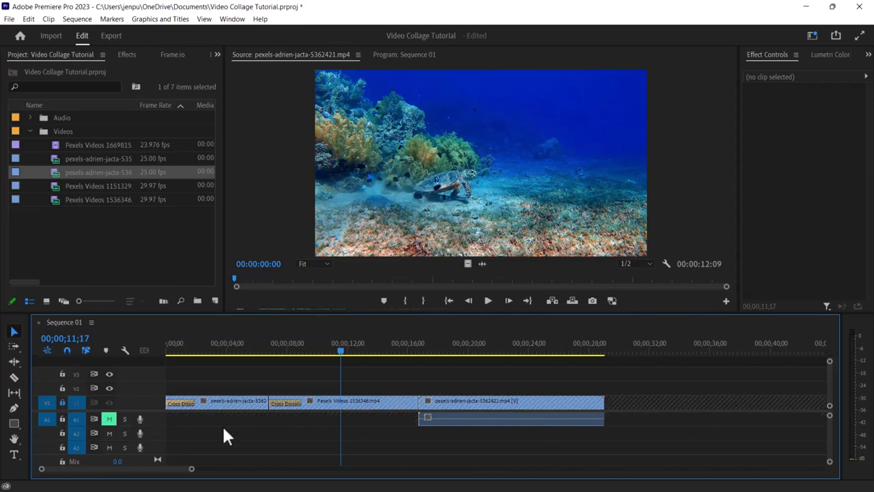
left_click(458, 416)
key("Delete")
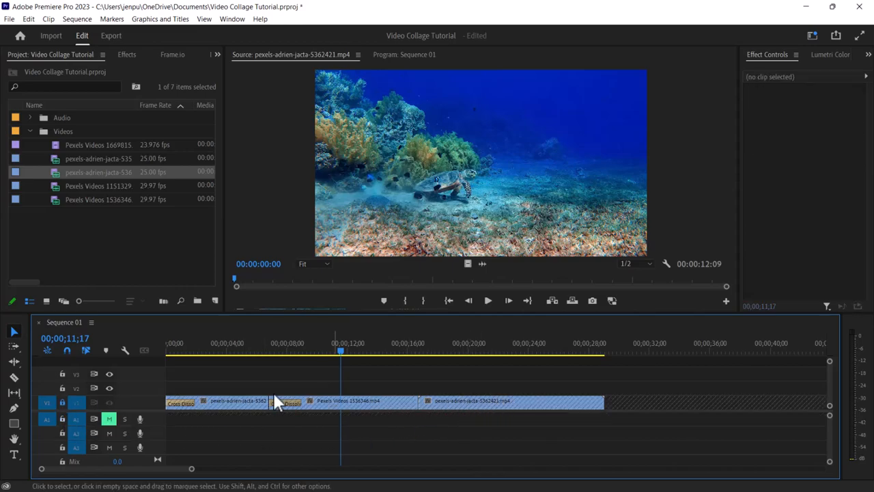
left_click(63, 402)
- Split the last turtle clip on V1 at about 00;00;24;09 and delete the part after the cut
left_click(14, 377)
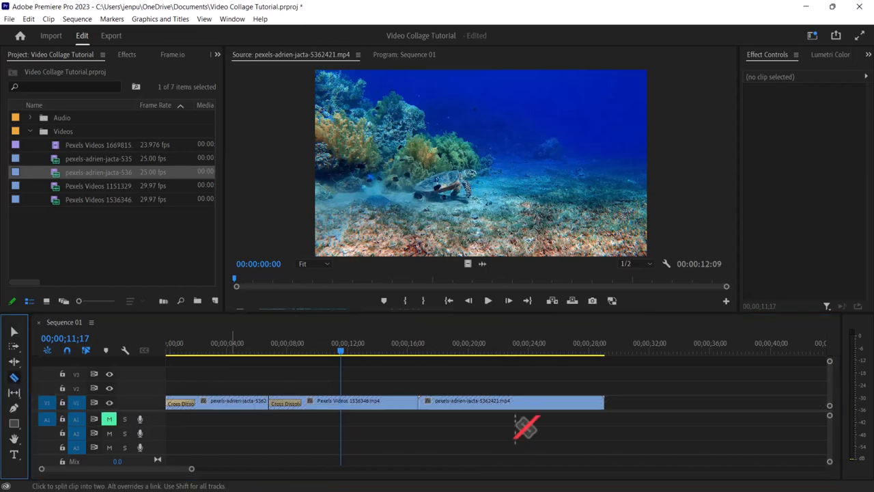
left_click(533, 402)
left_click(13, 332)
left_click(584, 401)
key("Delete")
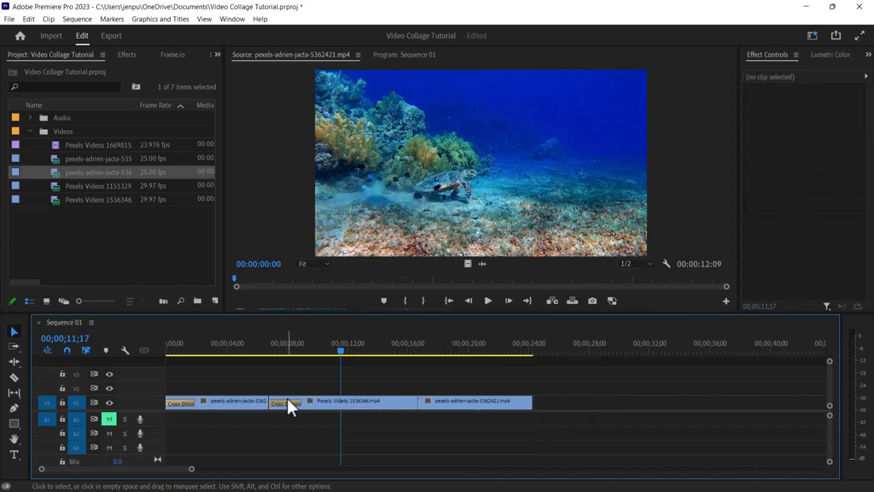
- Add a Cross Dissolve between Pexels Videos 1536346.mp4 and the last turtle clip at 00;00;16;21
left_click(287, 402)
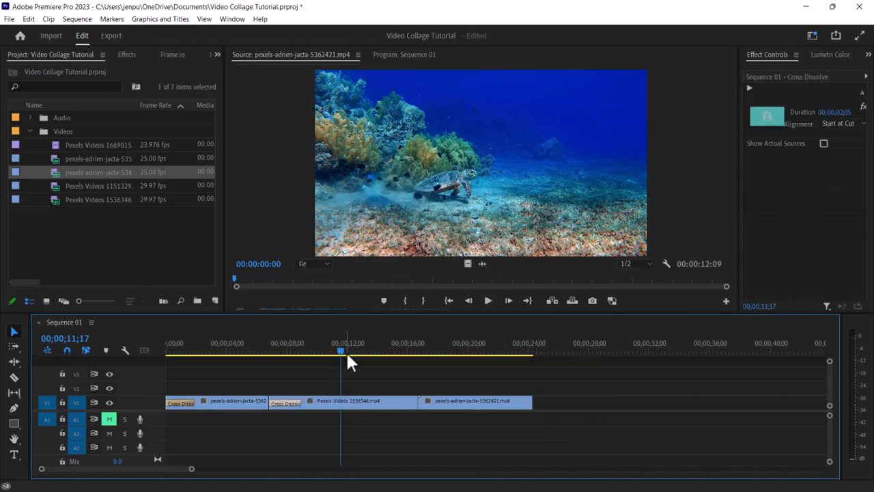
left_click_drag(339, 350, 420, 371)
key("ctrl+d")
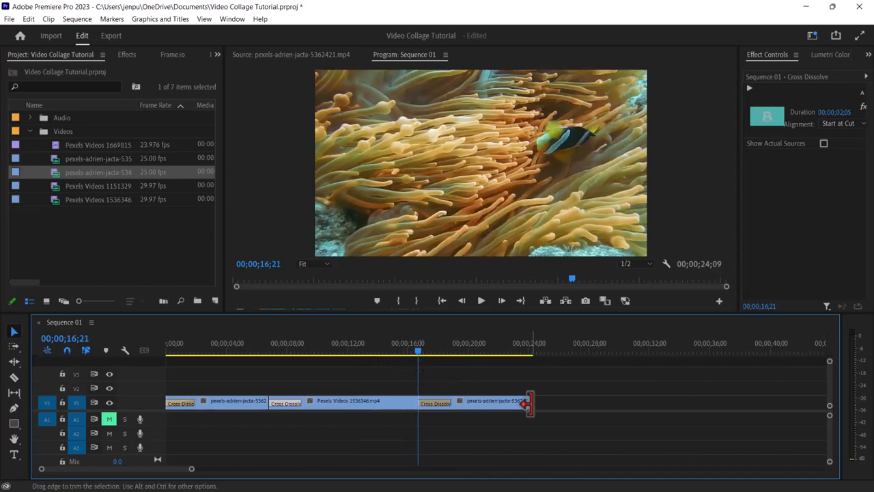
- Add a Dip to Black transition to the end of the last clip on V1 and save the project
left_click(127, 55)
left_click_drag(33, 189, 517, 402)
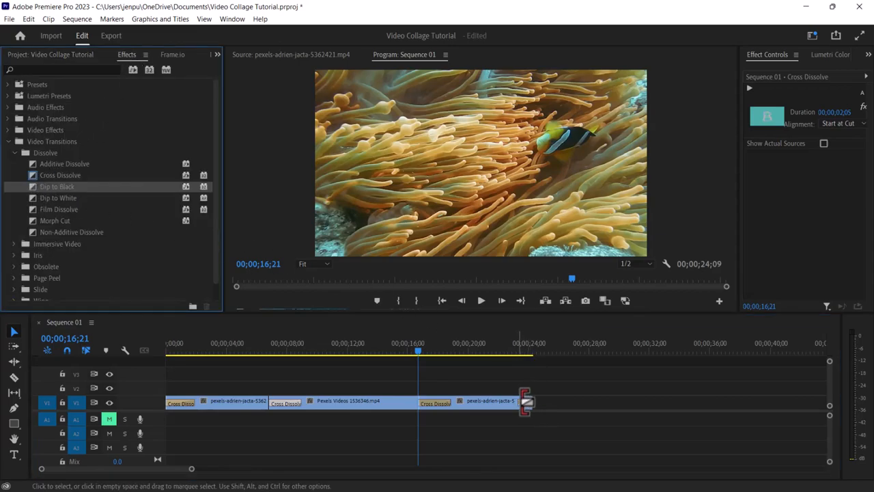
left_click(419, 354)
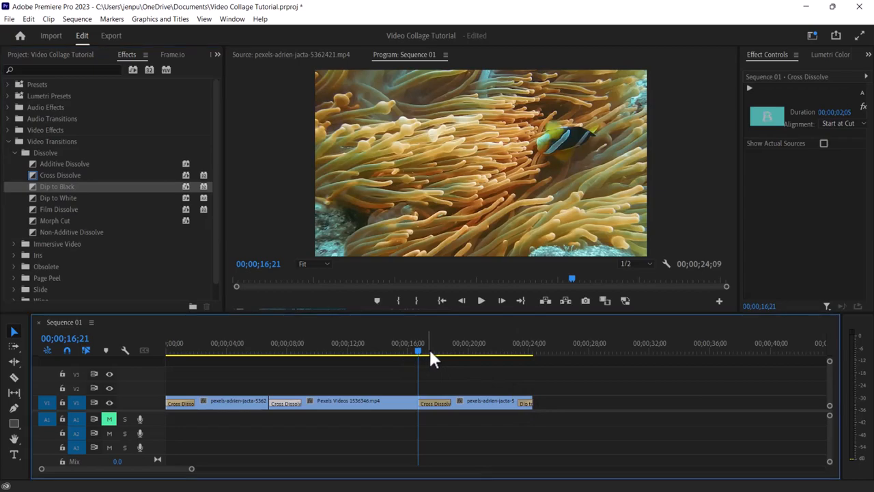
left_click_drag(421, 354, 481, 360)
left_click(10, 19)
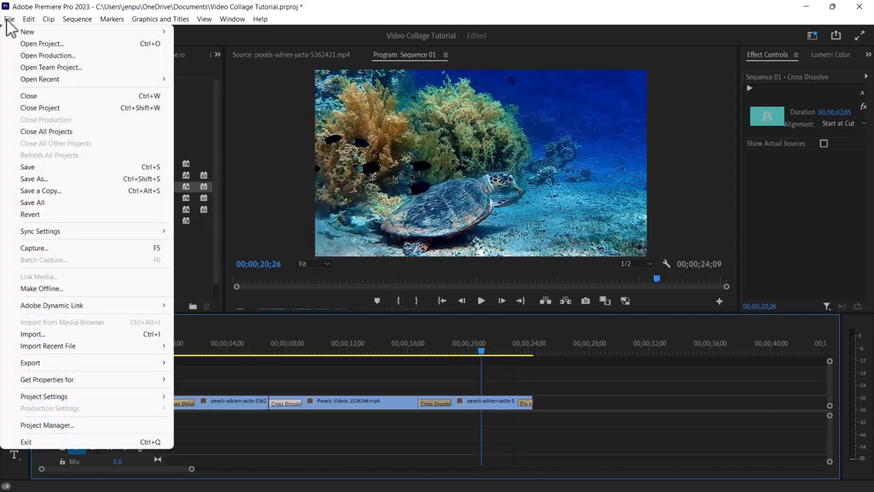
left_click(55, 166)
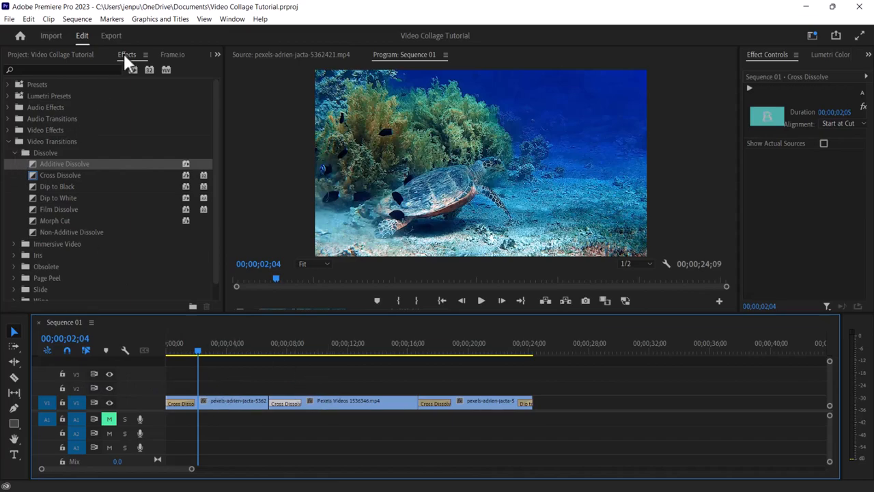
- Place Pexels Videos 1669815.mp4 on V2 at the start of the sequence, above the V1 clips
left_click(29, 50)
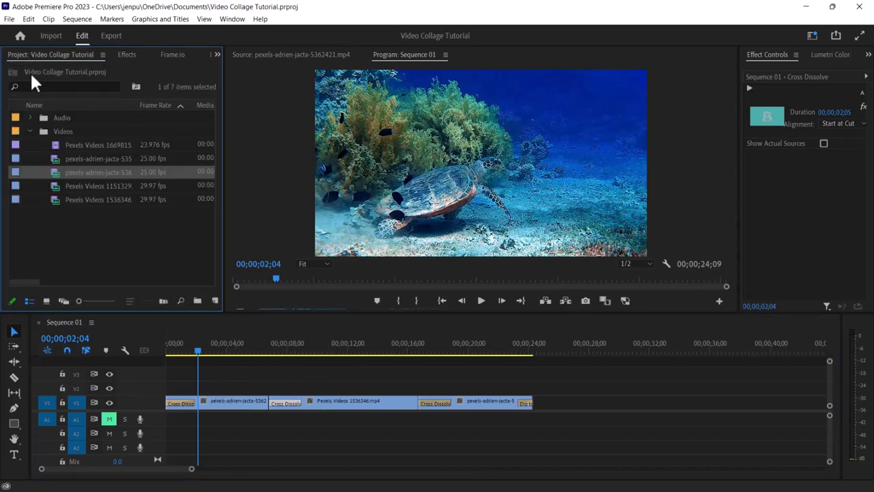
double_click(54, 144)
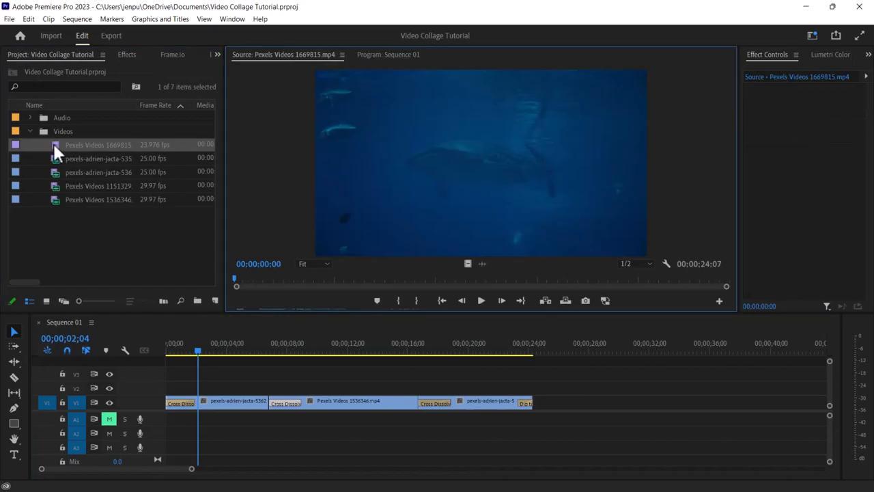
left_click_drag(57, 143, 165, 390)
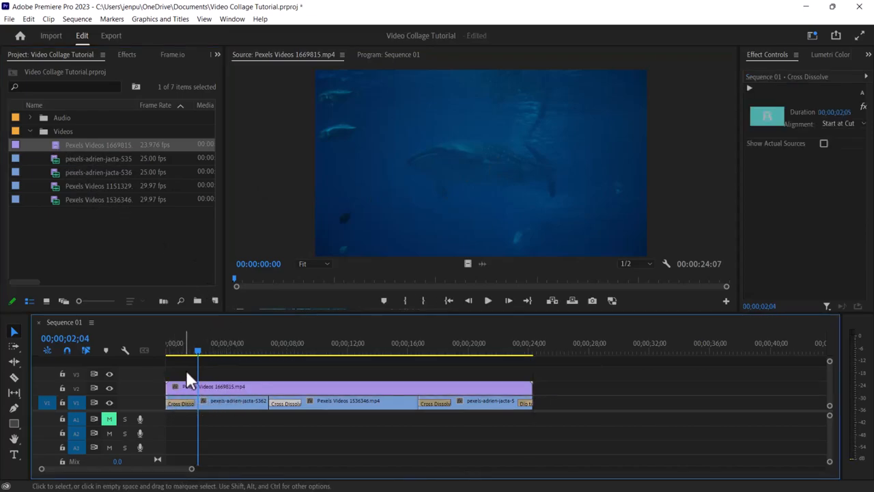
left_click_drag(196, 347, 180, 348)
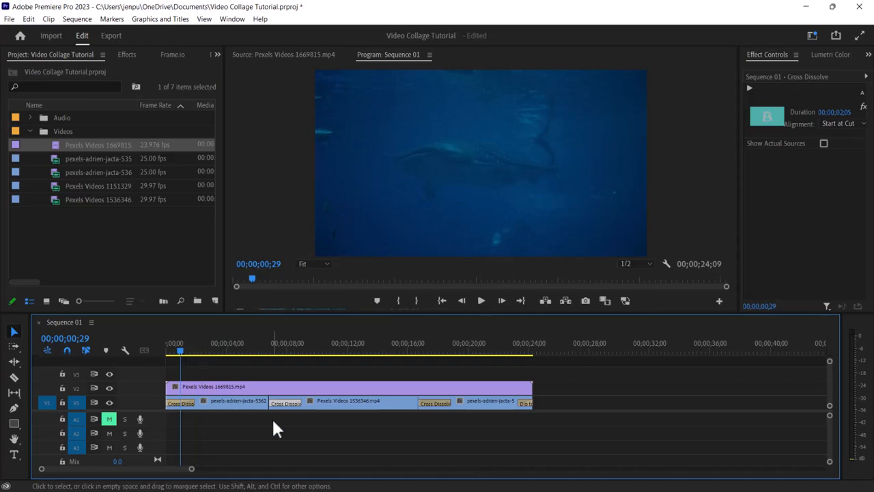
- Set the opacity of Pexels Videos 1669815.mp4 on V2 to 80% and scrub through the sequence to check the overlay
left_click(244, 386)
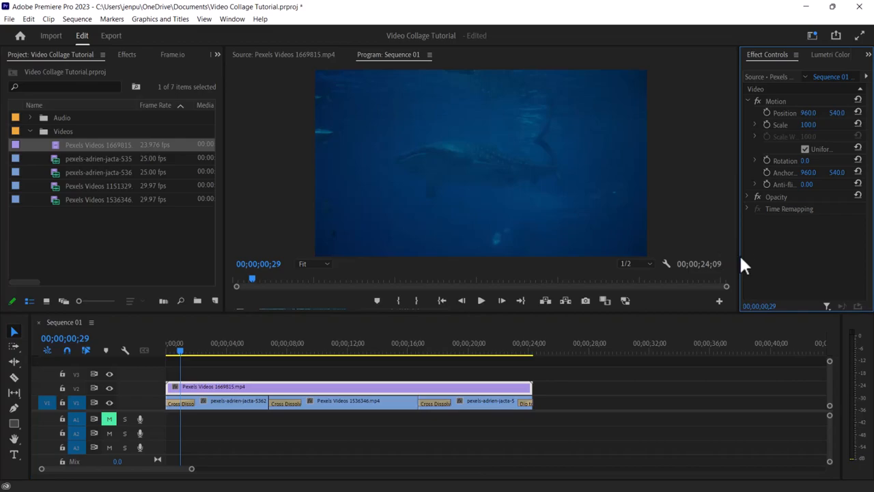
left_click_drag(740, 254, 690, 252)
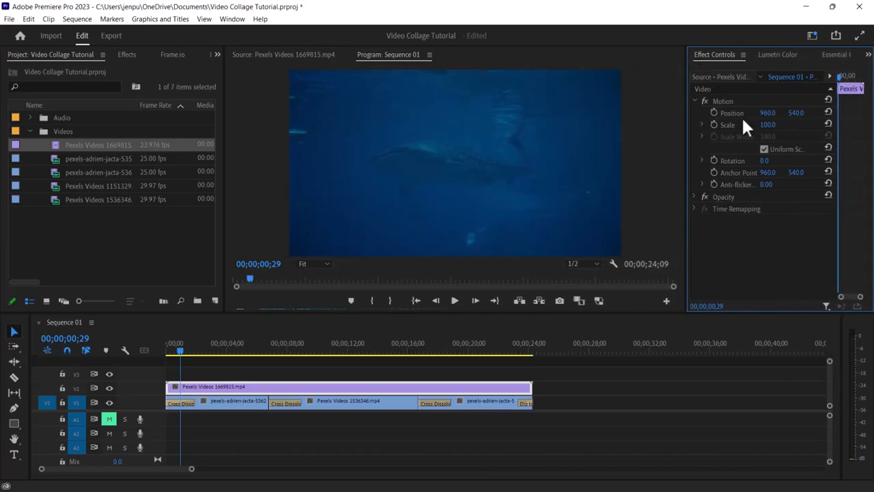
left_click(696, 197)
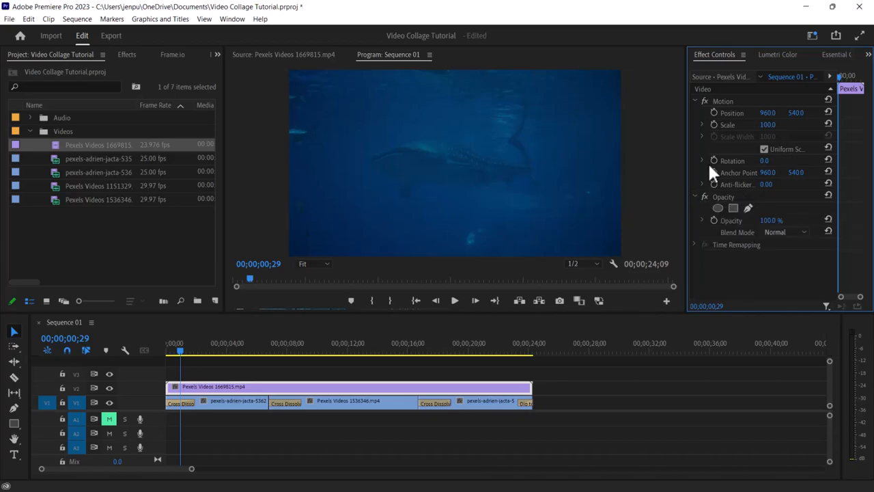
left_click(696, 101)
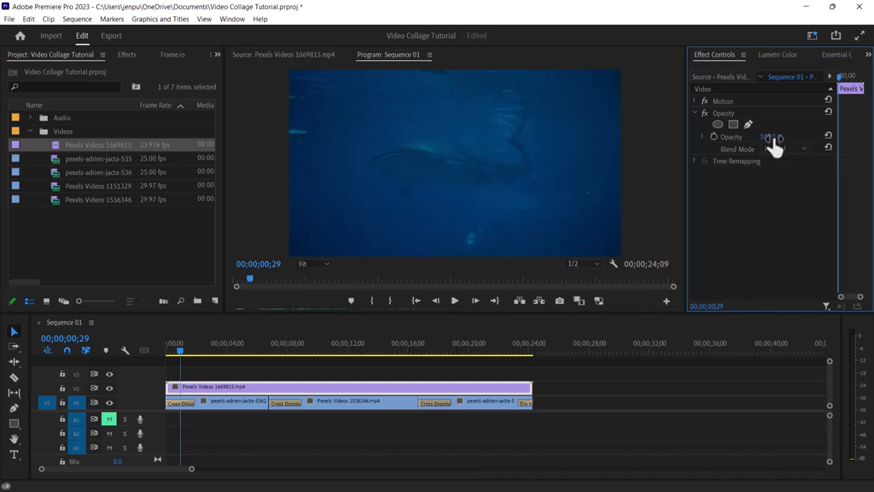
mouse_move(773, 139)
left_mouse_down()
mouse_move(755, 138)
mouse_move(764, 138)
left_mouse_up()
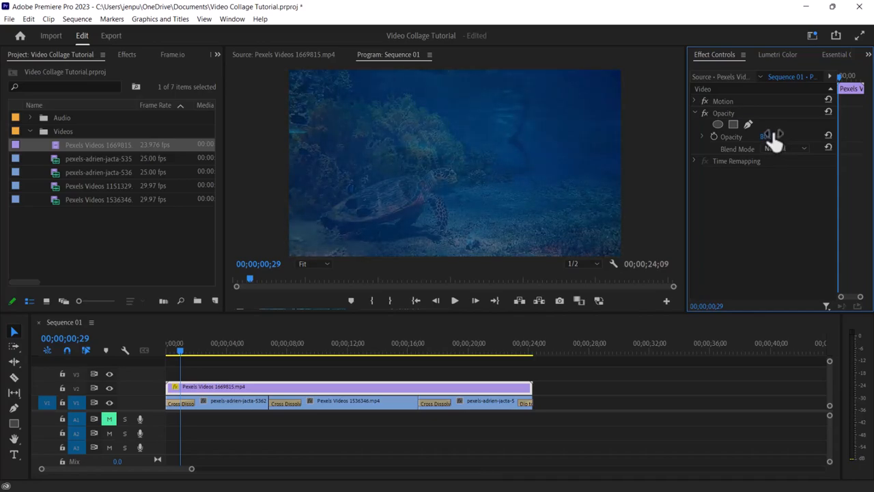
double_click(198, 386)
left_click_drag(178, 344, 245, 373)
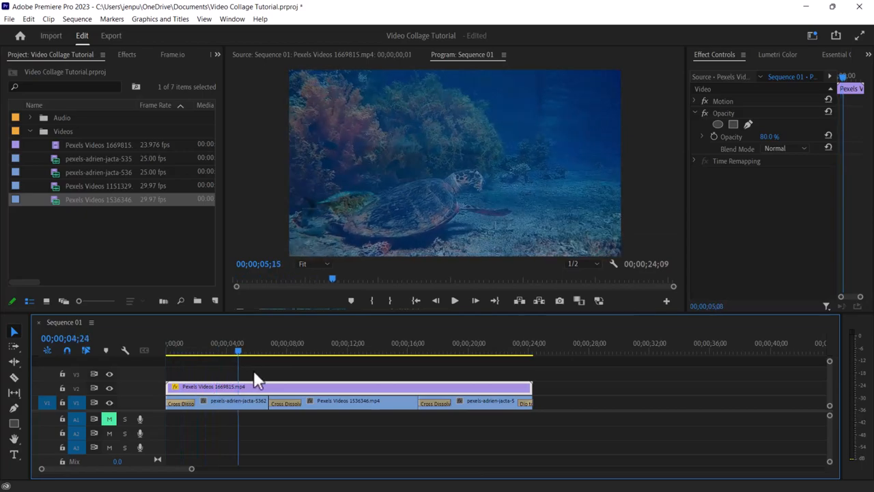
left_click_drag(348, 383, 415, 404)
left_click(251, 419)
left_click_drag(247, 414, 237, 411)
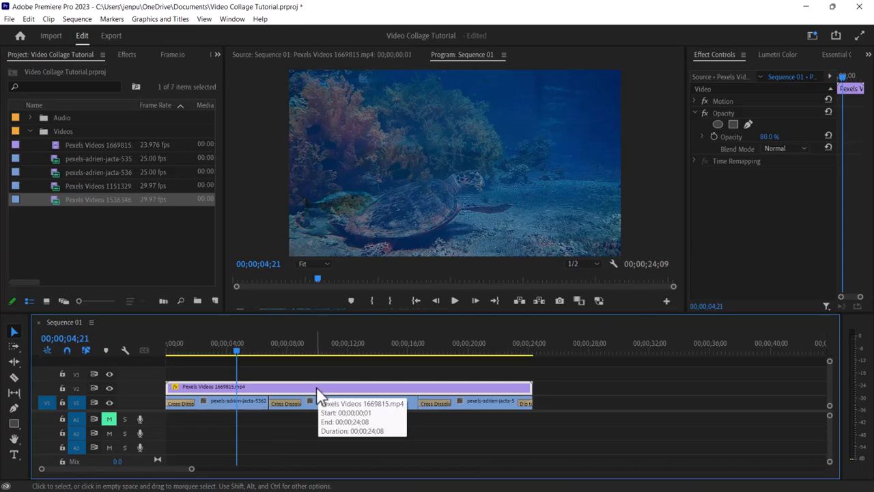
- Split Pexels Videos 1669815.mp4 on V2 with the Razor tool at about 5, 12 and 18 seconds
double_click(316, 386)
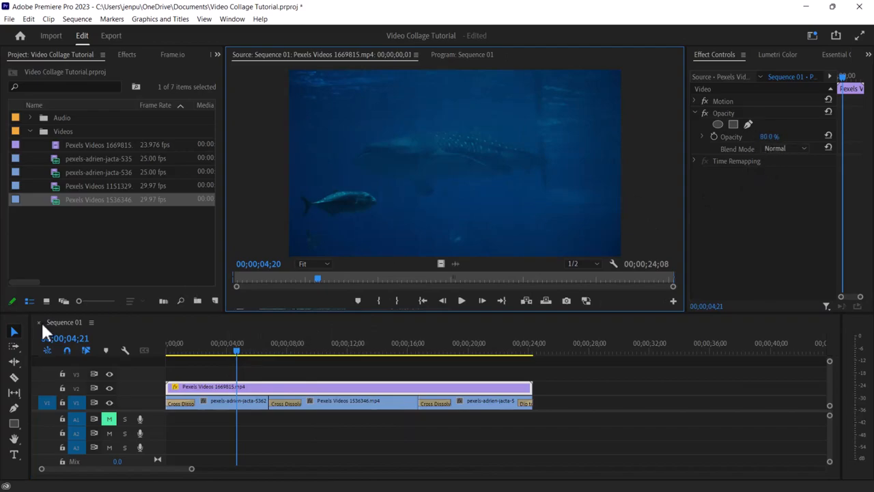
left_click(11, 377)
left_click(248, 387)
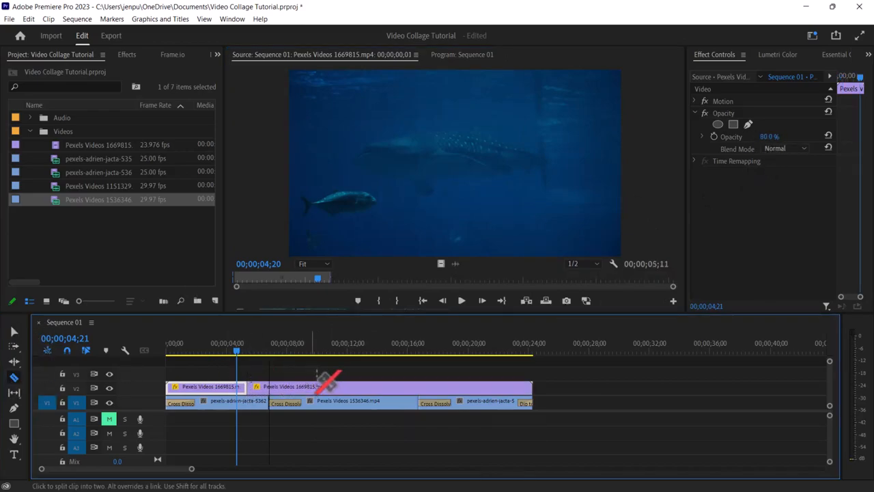
left_click(351, 387)
left_click(451, 387)
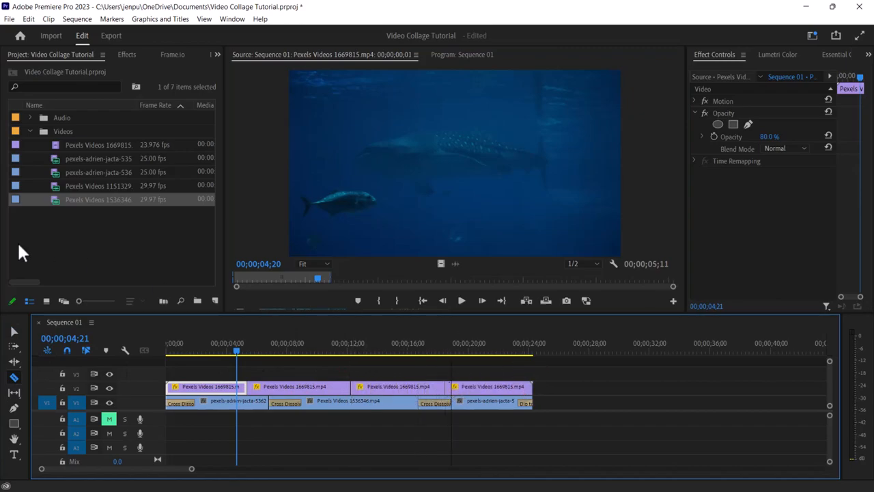
- Delete the second and last pieces of the V2 overlay and scrub through the sequence to check the gaps
left_click(14, 331)
left_click(282, 387)
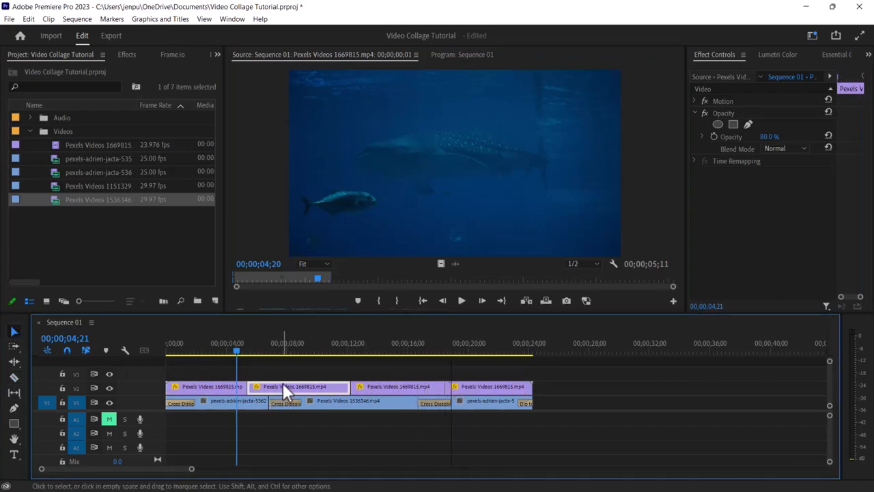
key("Delete")
left_click(478, 388)
key("Delete")
left_click_drag(236, 350, 493, 379)
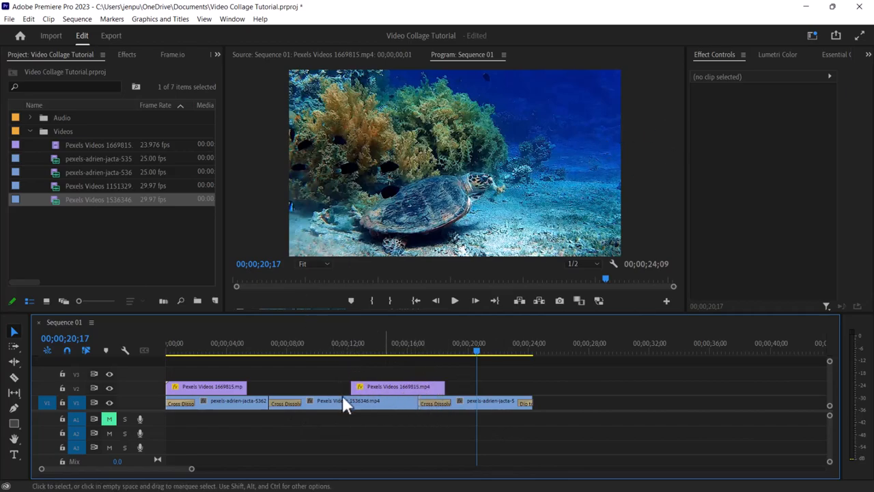
left_click_drag(478, 351, 435, 353)
left_click_drag(344, 354, 254, 374)
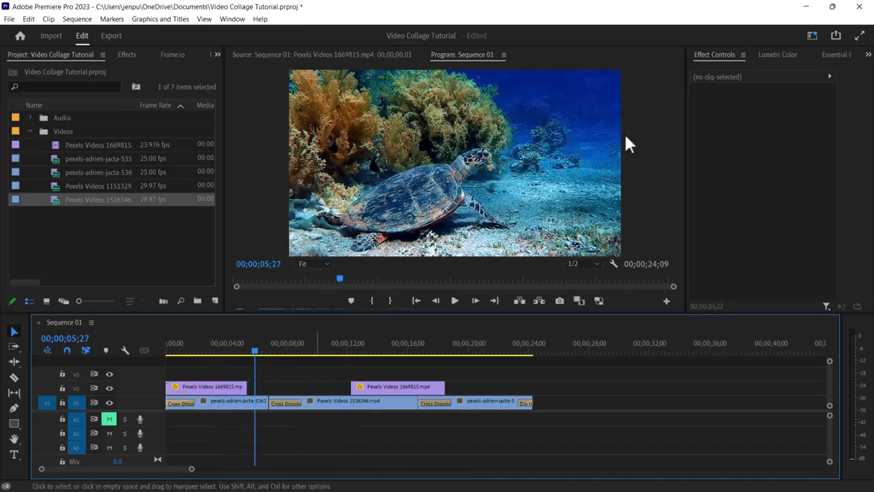
- Set the opacity of the first overlay piece on V2 to 100%, with the playhead at 00;00;03;15
double_click(202, 387)
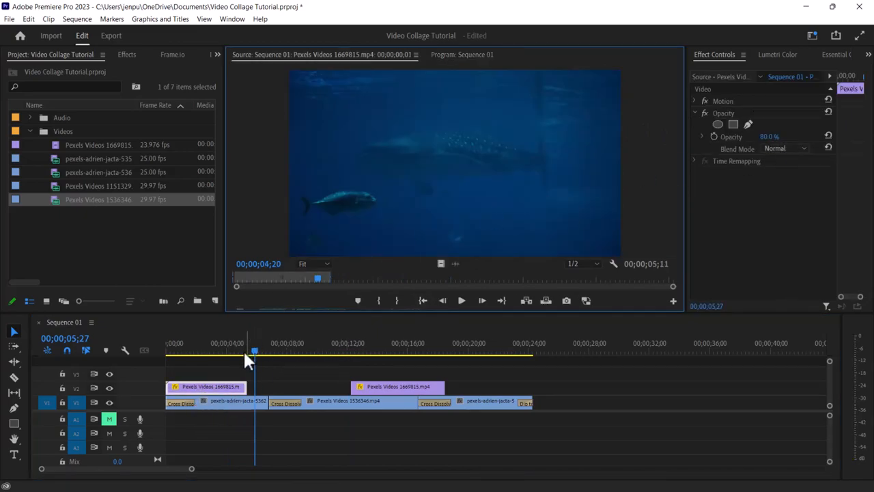
left_click_drag(256, 349, 218, 352)
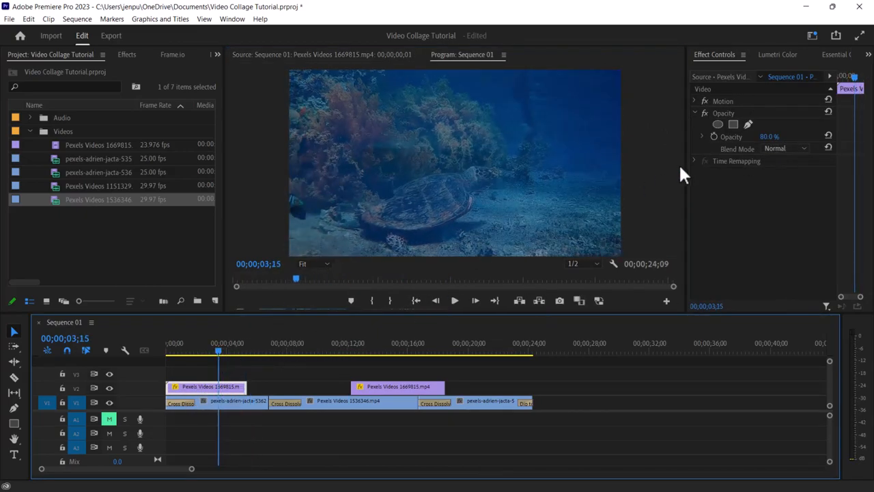
left_click_drag(767, 137, 774, 144)
- Try the Multiply blend mode on the first V2 overlay piece, then change its blend mode to Screen
left_click(783, 145)
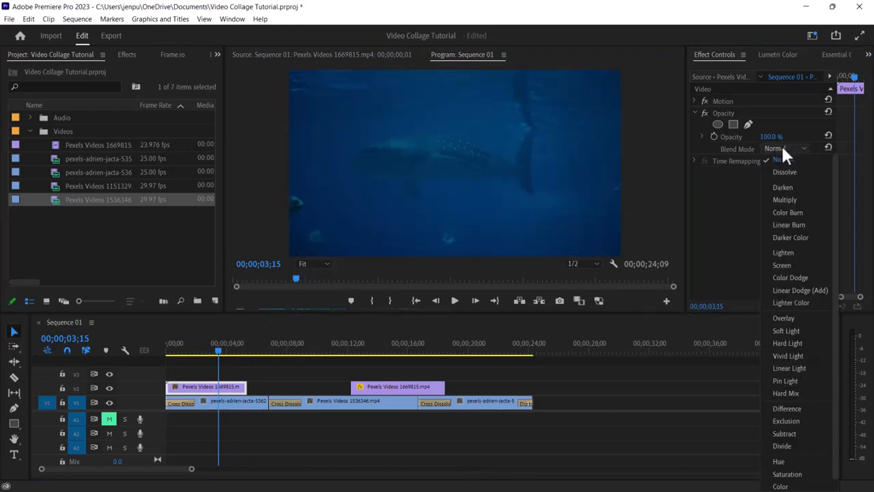
left_click(792, 200)
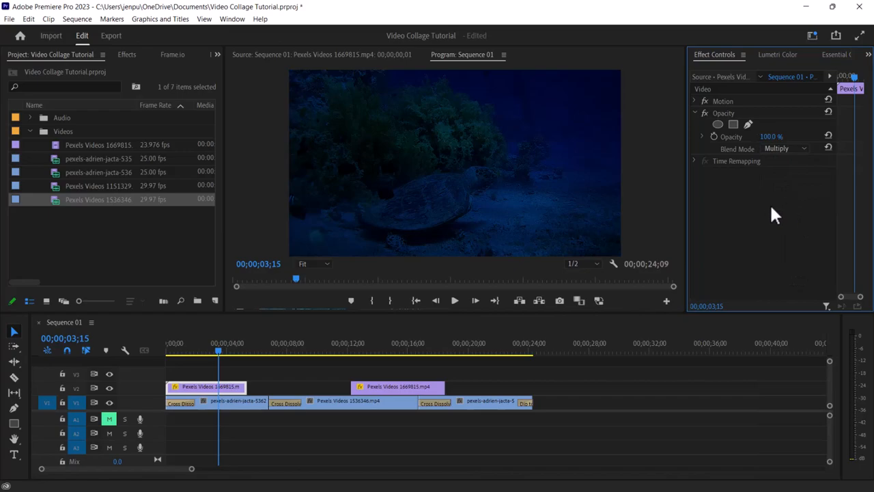
mouse_move(215, 347)
left_mouse_down()
mouse_move(252, 348)
mouse_move(188, 352)
mouse_move(219, 352)
left_mouse_up()
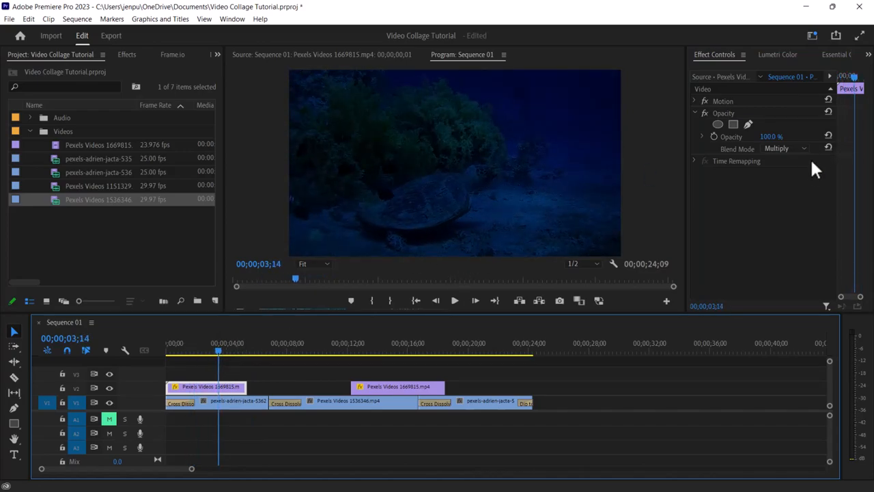
left_click(794, 148)
left_click(789, 251)
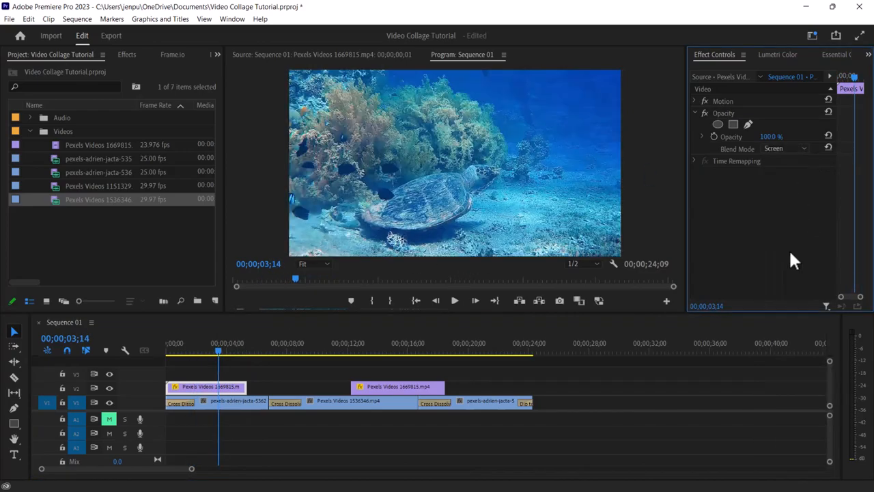
- Delete both remaining whale shark overlay pieces, Pexels Videos 1669815.mp4, from V2
mouse_move(218, 350)
left_mouse_down()
mouse_move(183, 347)
mouse_move(214, 350)
left_mouse_up()
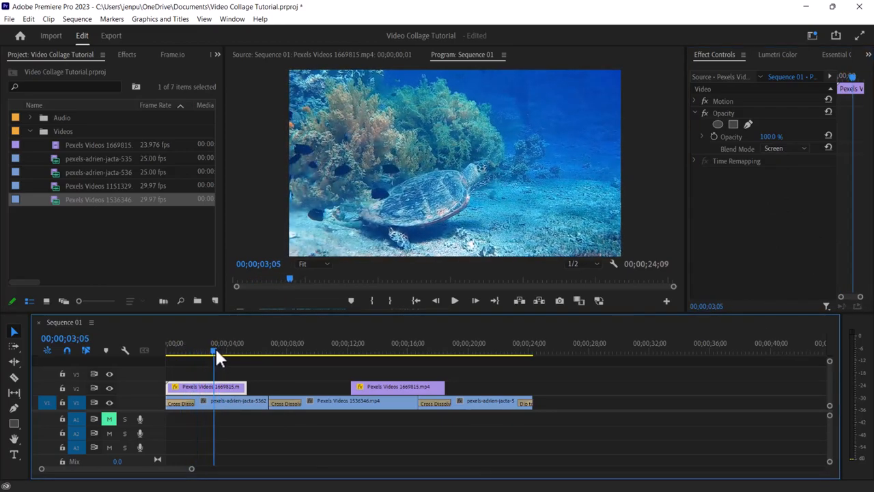
left_click(772, 148)
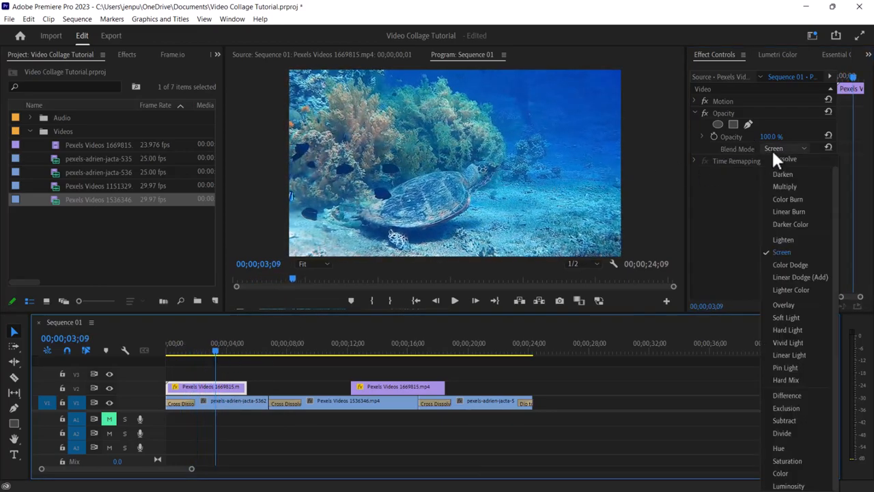
left_click(228, 390)
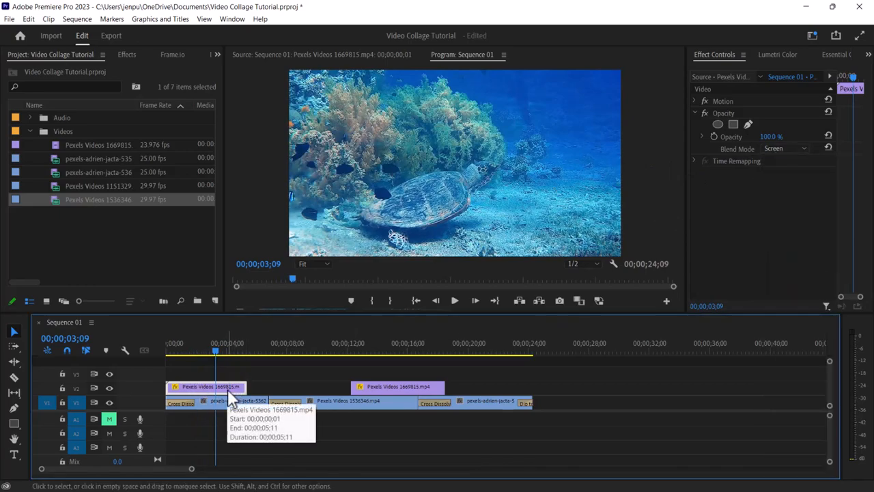
key("Delete")
left_click(417, 386)
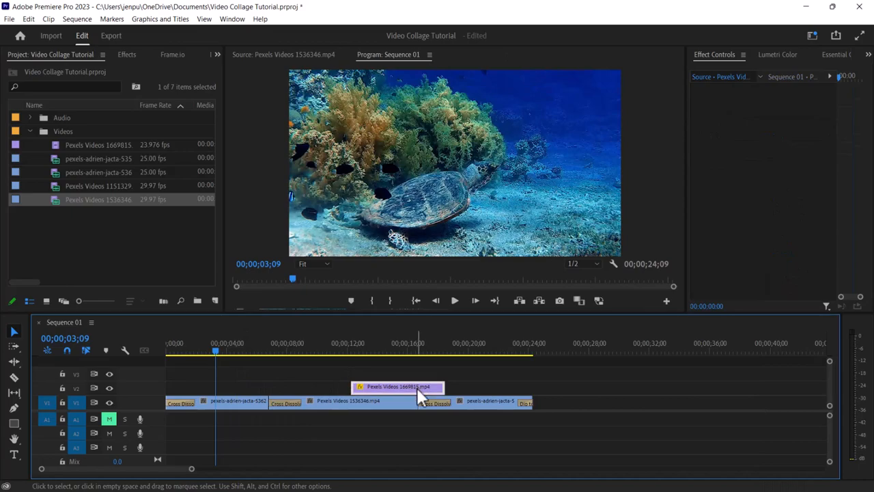
key("Delete")
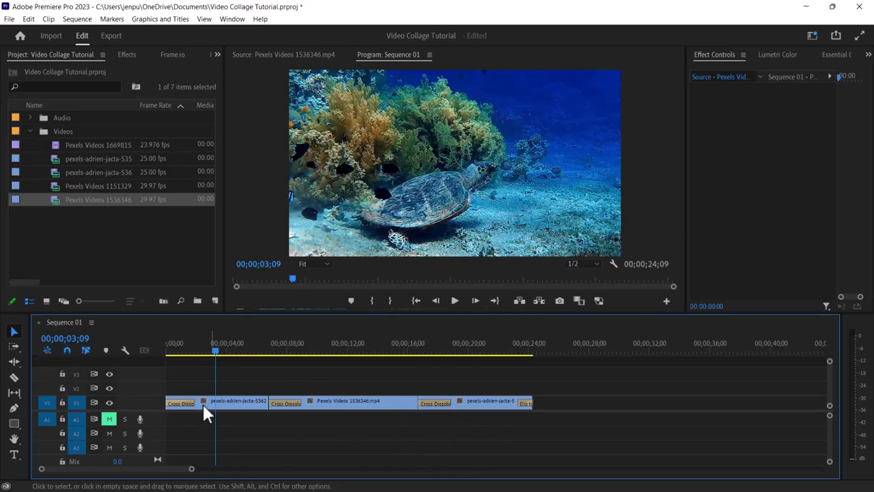
- Set the scale of the first clip on V1, pexels-adrien-jacta-5362421.mp4, to 57, previewing it at 00;00;03;05
left_click(226, 403)
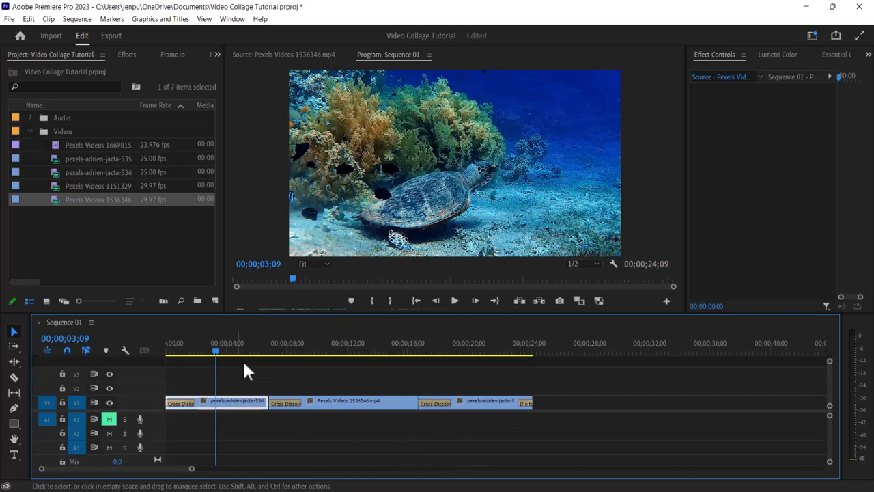
left_click(207, 353)
left_click(205, 352)
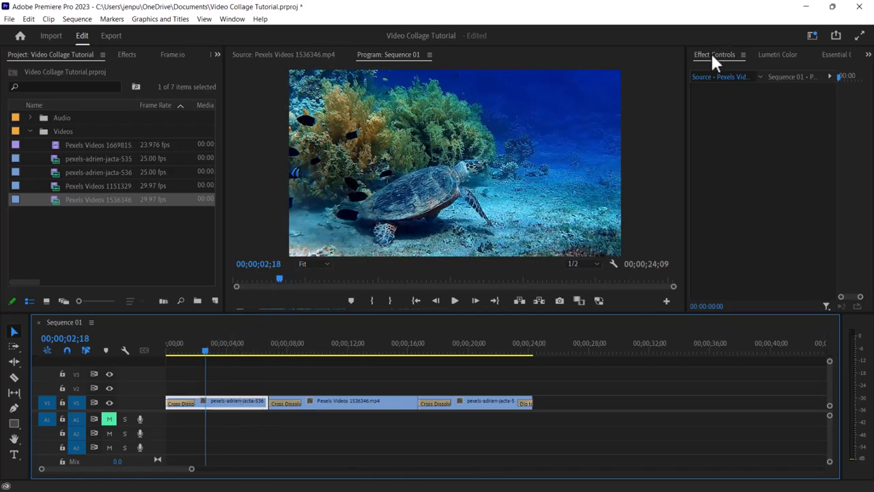
double_click(247, 402)
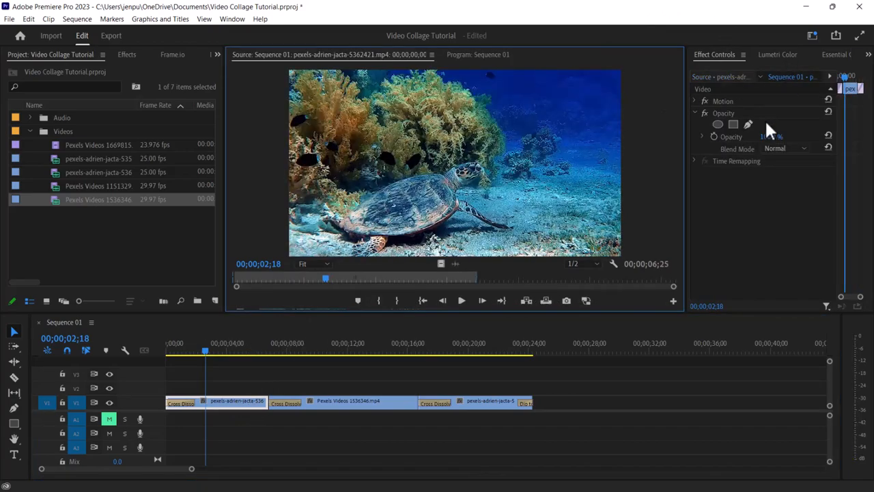
left_click(695, 113)
left_click(694, 101)
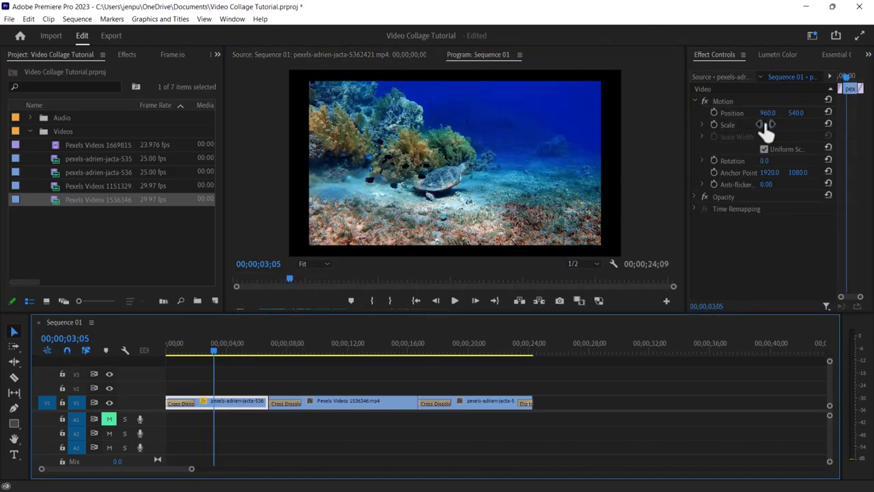
mouse_move(765, 125)
left_mouse_down()
mouse_move(775, 125)
mouse_move(764, 125)
left_mouse_up()
mouse_move(766, 125)
left_mouse_down()
mouse_move(779, 125)
mouse_move(769, 125)
left_mouse_up()
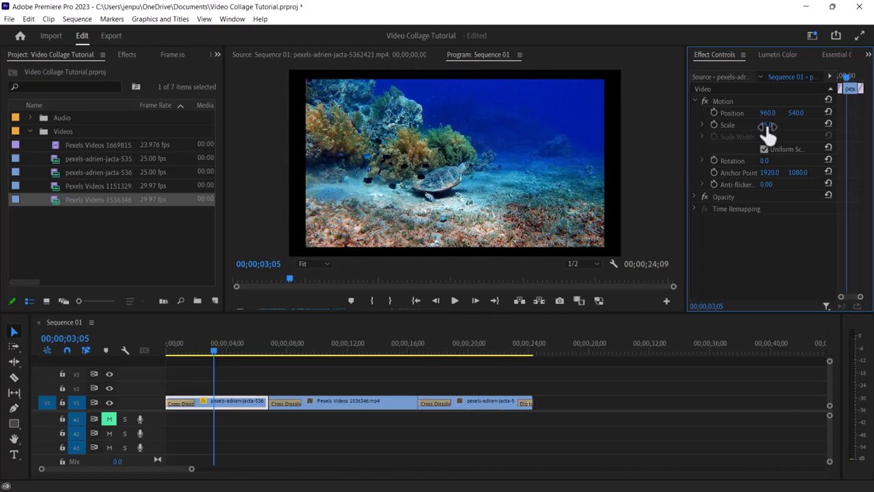
left_click_drag(767, 126, 776, 126)
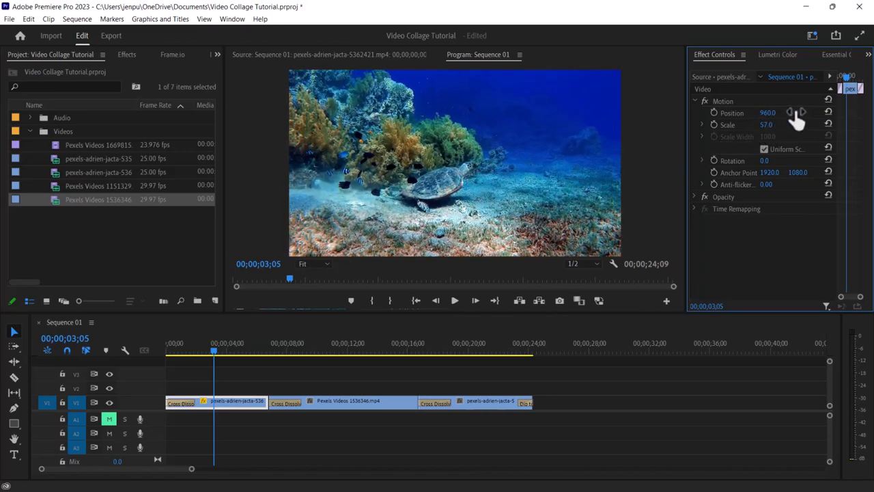
- Set the position of the first clip on V1 to 946 horizontally and 512 vertically
left_click(769, 113)
type("967")
key("Return")
mouse_move(769, 112)
left_mouse_down()
mouse_move(778, 113)
mouse_move(750, 112)
mouse_move(791, 113)
mouse_move(778, 114)
left_mouse_up()
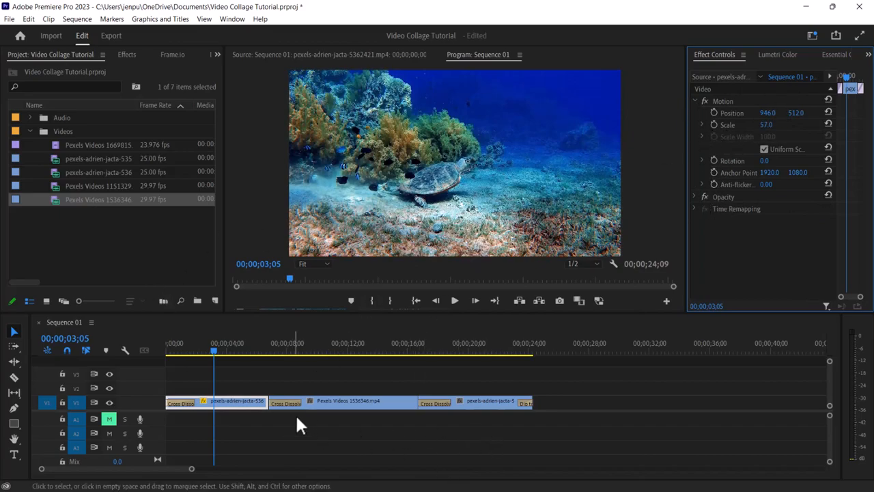
left_click(336, 401)
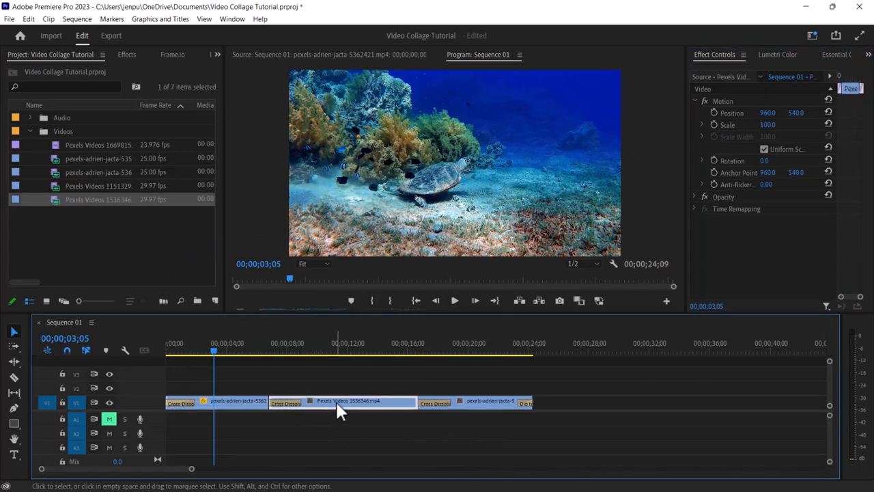
left_click(215, 354)
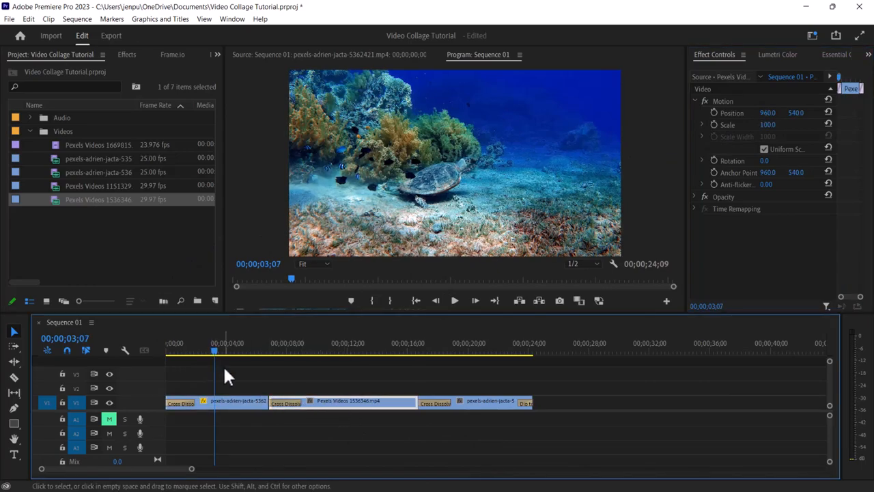
- Place the Underwater Exploration audio from the Audio bin on A1 at the start of the sequence
left_click(30, 131)
left_click(29, 117)
left_click(58, 174)
left_click_drag(58, 174, 195, 418)
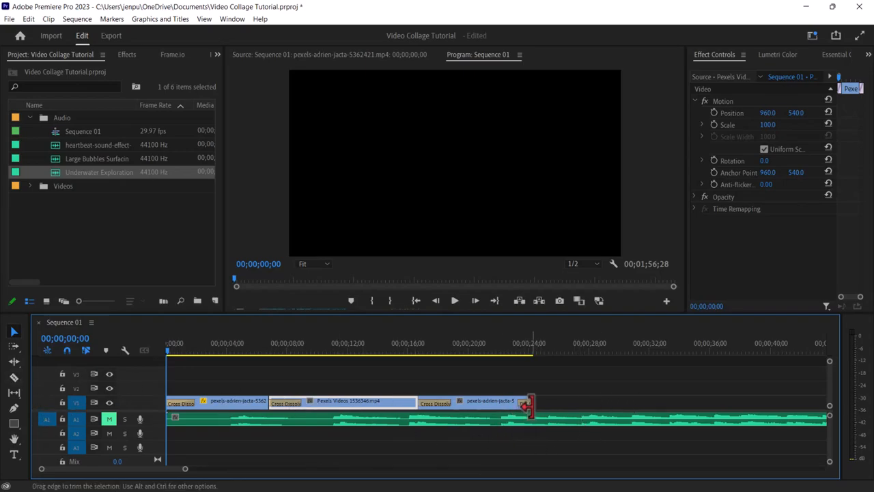
- Split the music on A1 at the end of the video with the Razor tool and delete the excess part
left_click(13, 378)
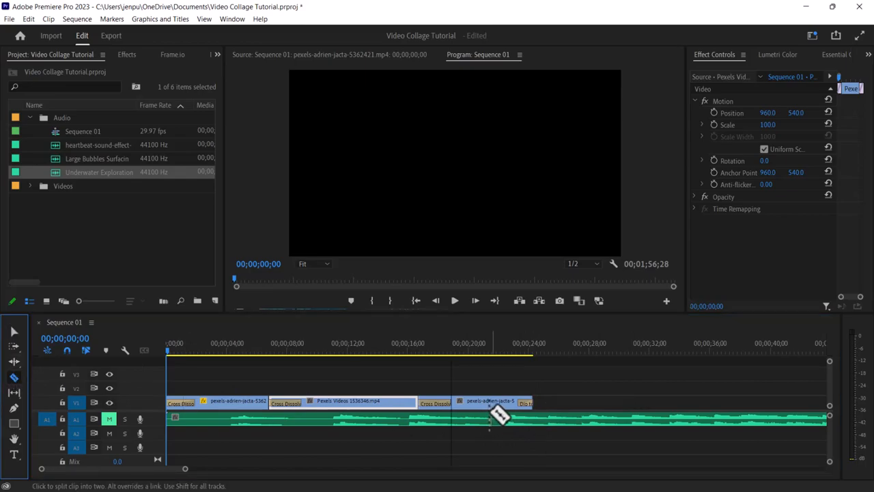
left_click(539, 417)
left_click(13, 332)
left_click(581, 426)
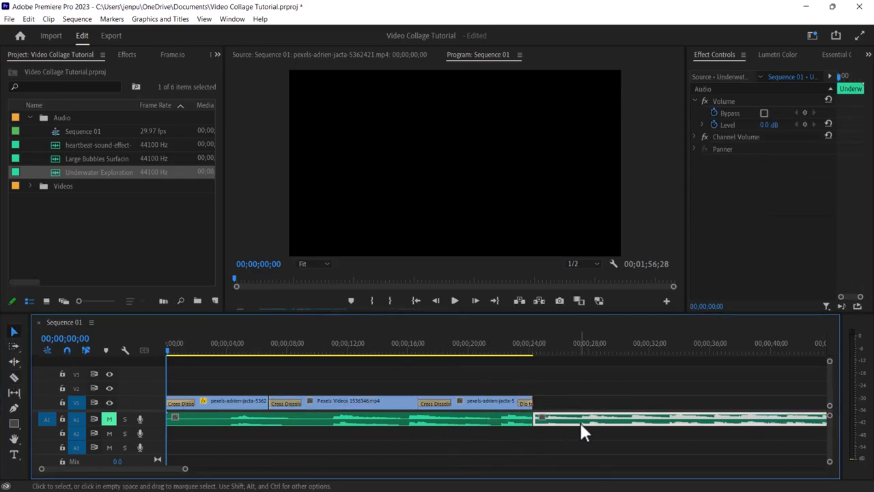
key("Delete")
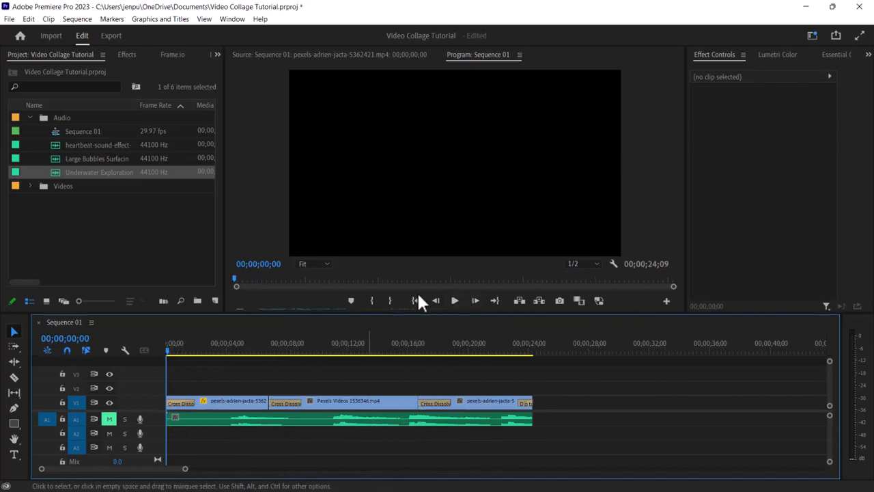
- Unmute A1 while playing the sequence from the start to listen to the opening of the music
left_click(454, 301)
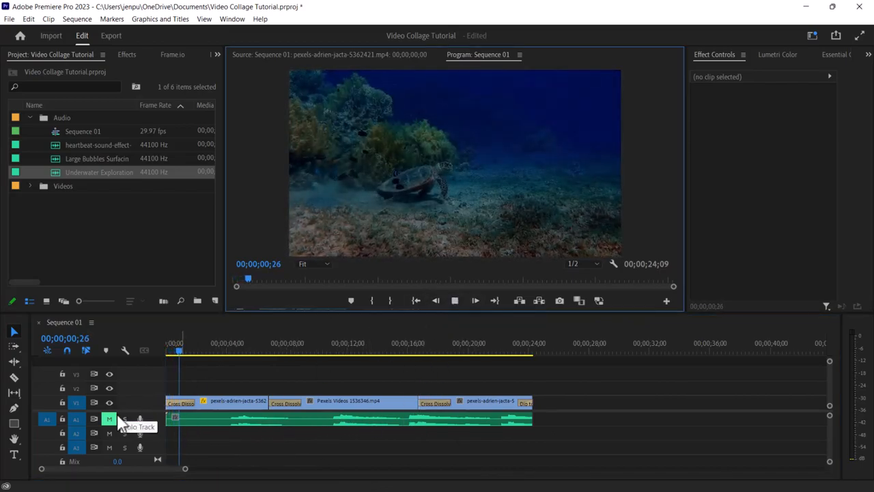
left_click(110, 418)
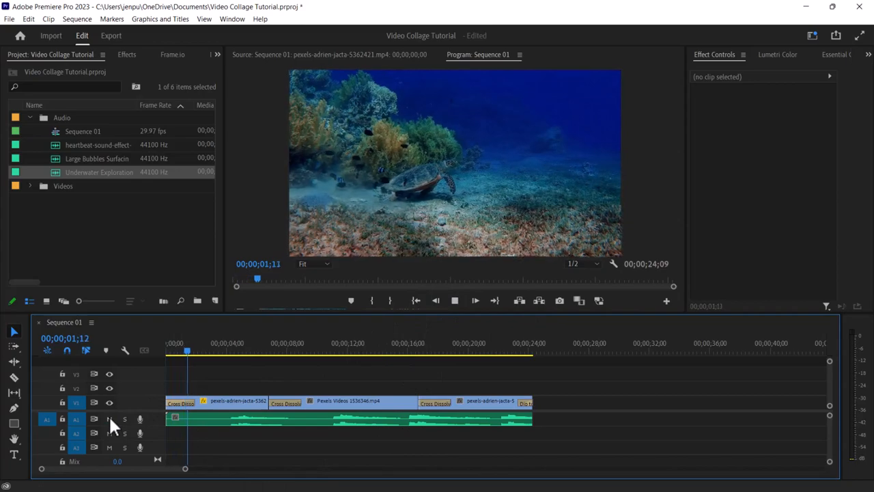
left_click(454, 301)
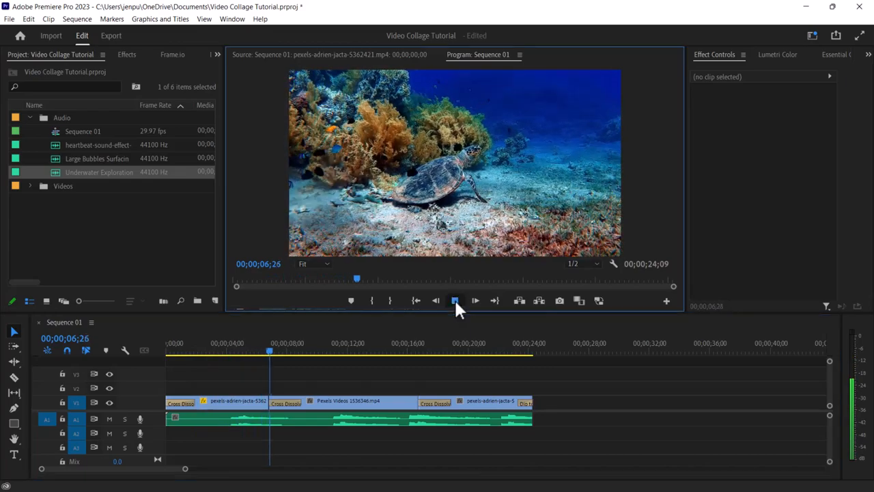
- Cut the first 4 seconds or so off the music on A1 and move the remaining part to the sequence start
left_click(14, 377)
left_click(227, 418)
left_click(14, 330)
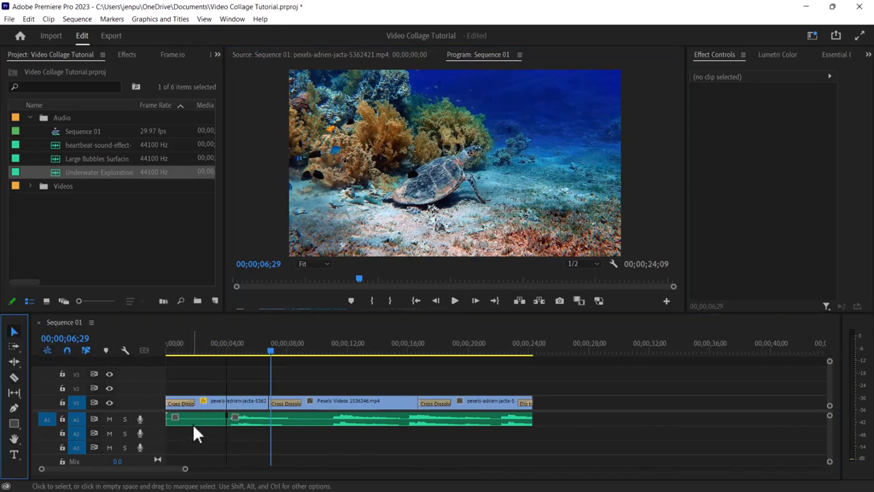
left_click(194, 420)
key("Delete")
left_click_drag(300, 421, 260, 426)
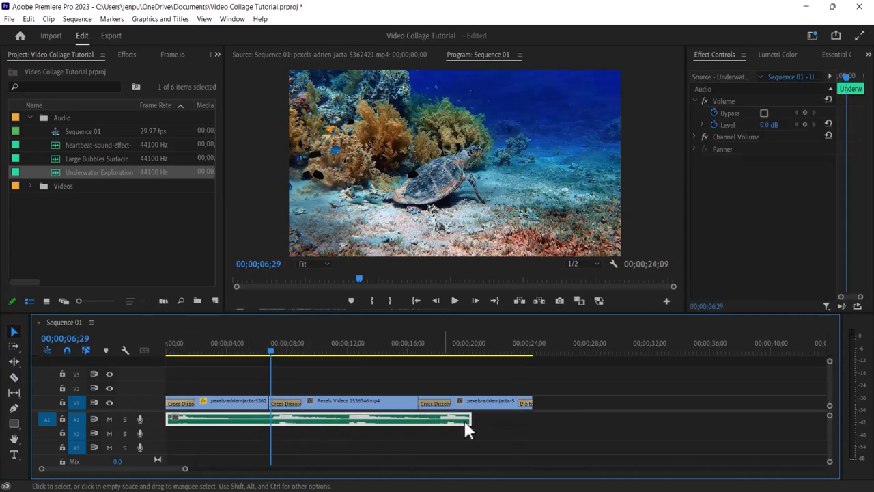
- Extend the end of the music on A1 to the end of the video and play the sequence through from the start
left_click_drag(466, 418, 525, 417)
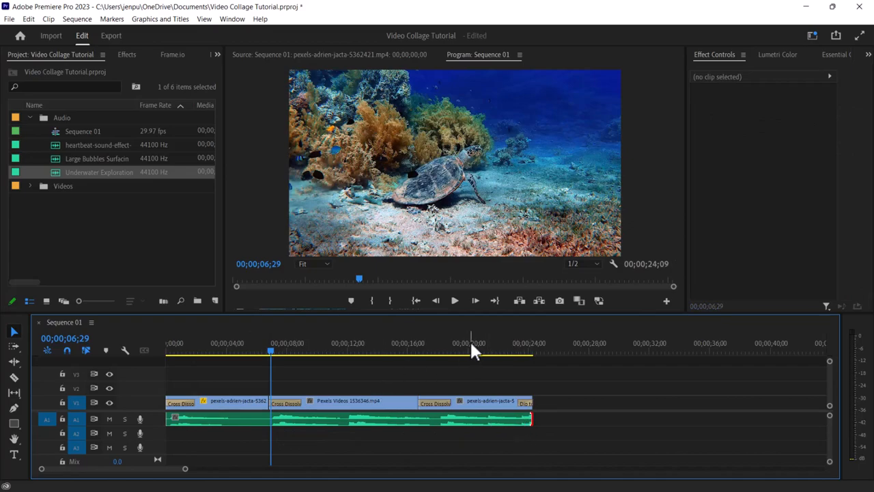
left_click(416, 301)
left_click(455, 301)
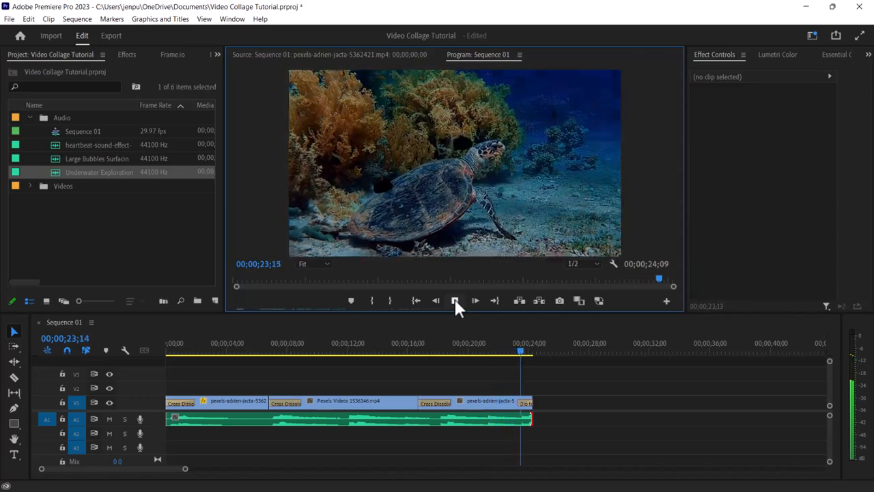
left_click(454, 300)
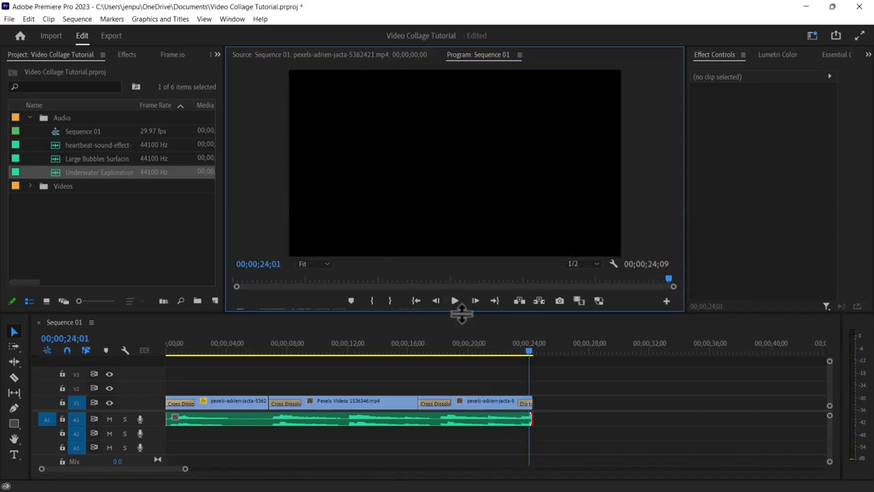
left_click_drag(528, 351, 490, 352)
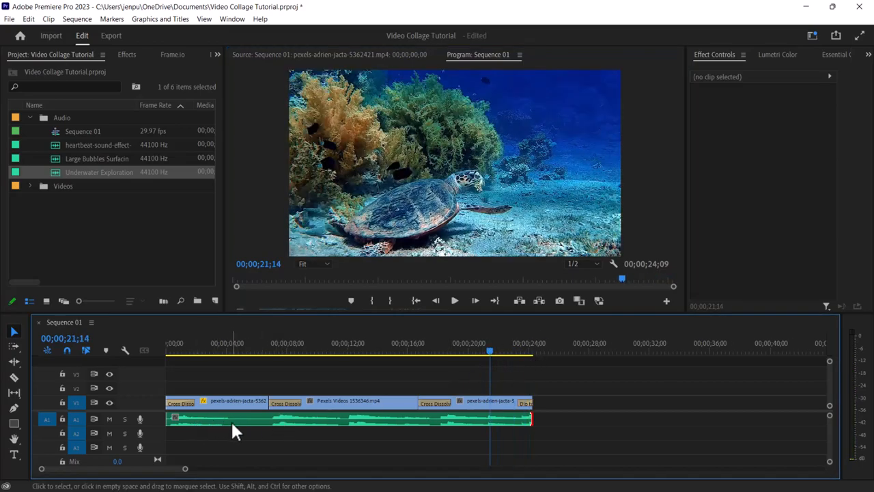
- Open the Underwater Exploration clip's volume controls and try adjusting its level with the playhead at 00;00;21;14
double_click(246, 419)
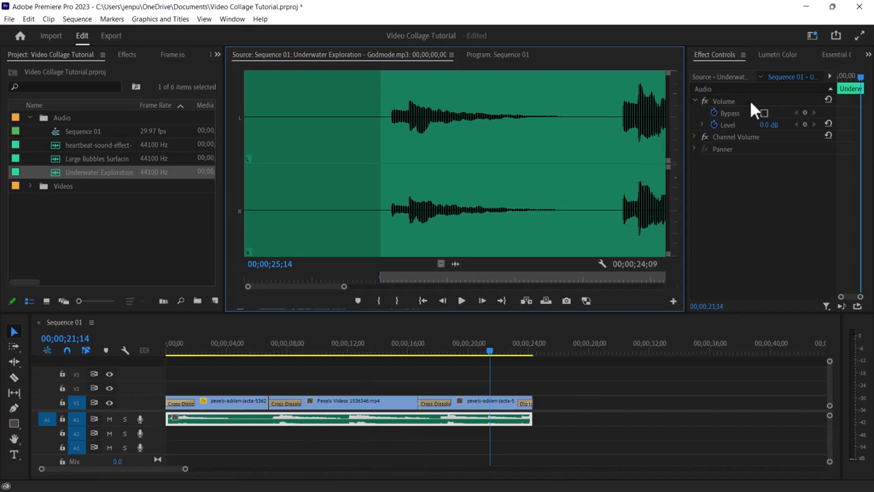
left_click(869, 56)
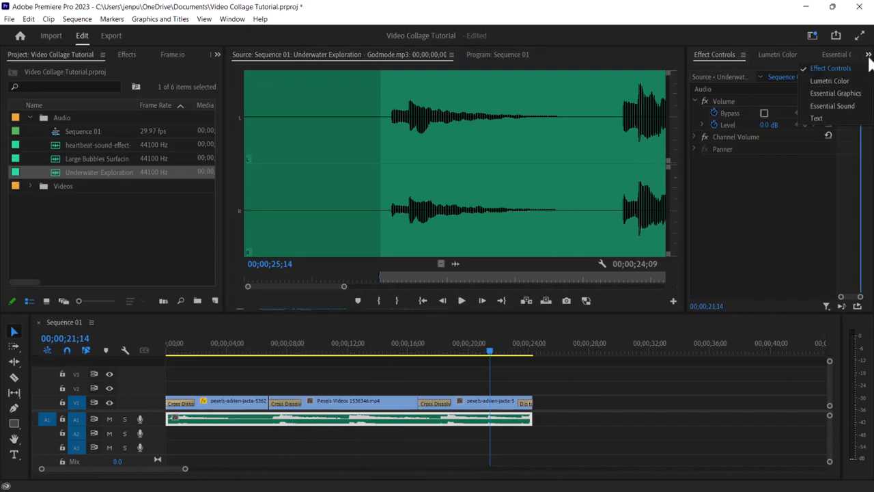
left_click(830, 68)
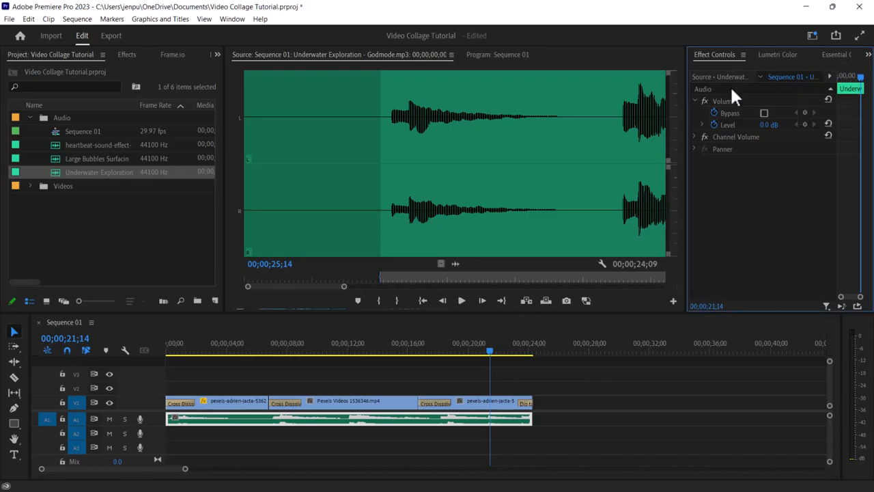
left_click(703, 123)
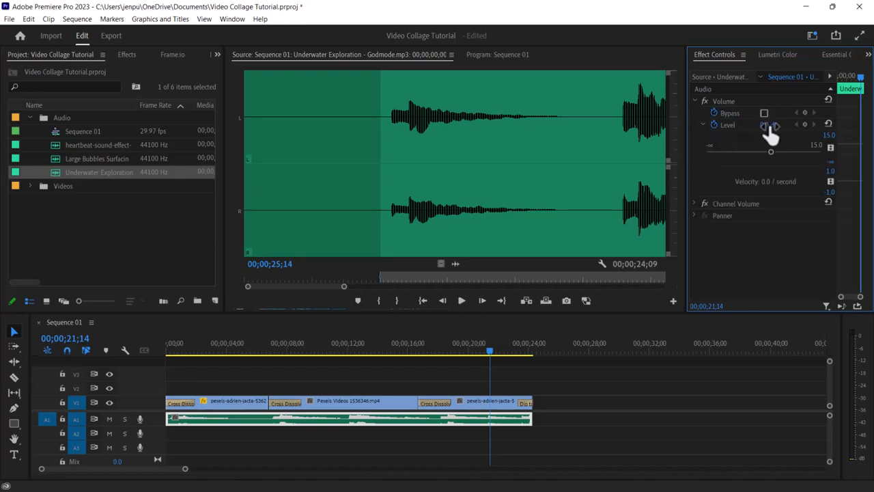
left_click(769, 125)
left_click_drag(765, 127, 763, 128)
left_click(765, 127)
left_click(747, 391)
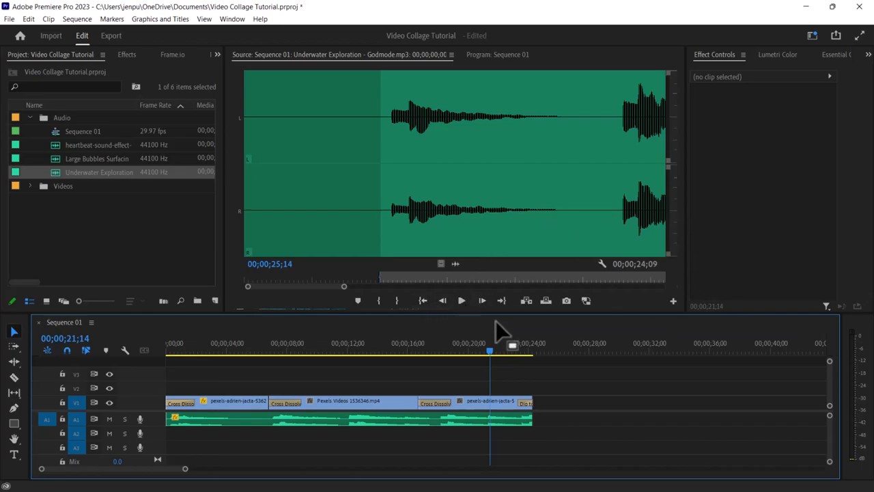
- Set the volume level of the music clip on A1 to 0 dB, then lower it to -2.9 dB
left_click(430, 421)
left_click(769, 126)
type("0")
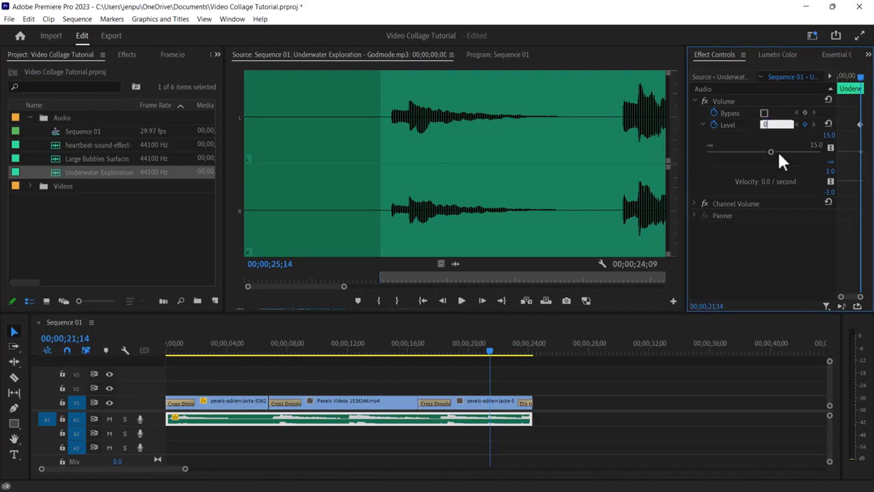
key("Return")
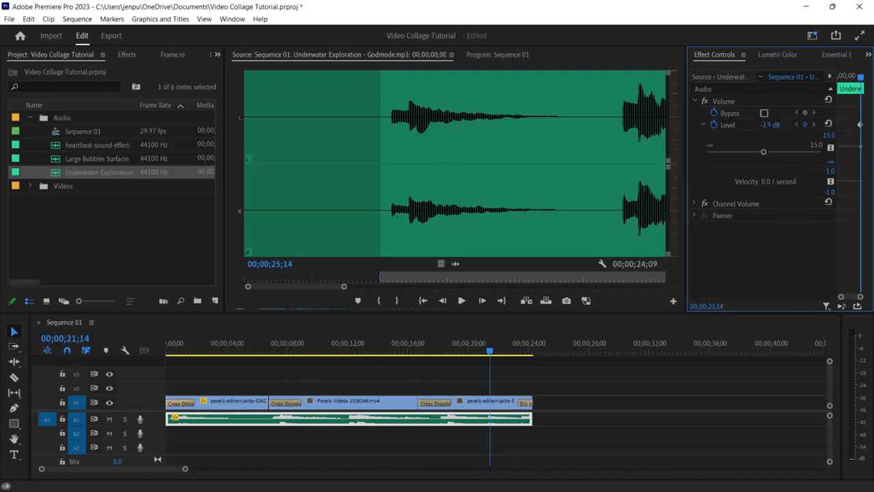
left_click(769, 125)
left_click(419, 432)
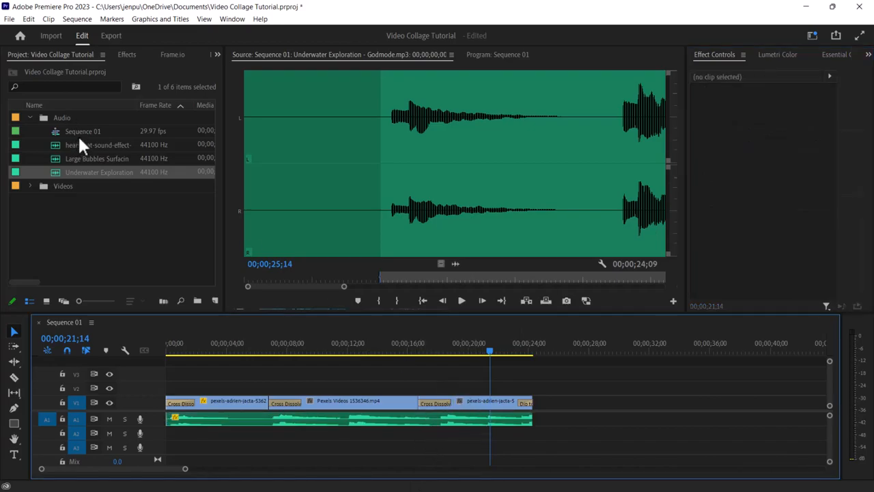
- Apply an Exponential Fade audio transition to the end of the music on A1 and lengthen it to 00;00;02;11
left_click(127, 54)
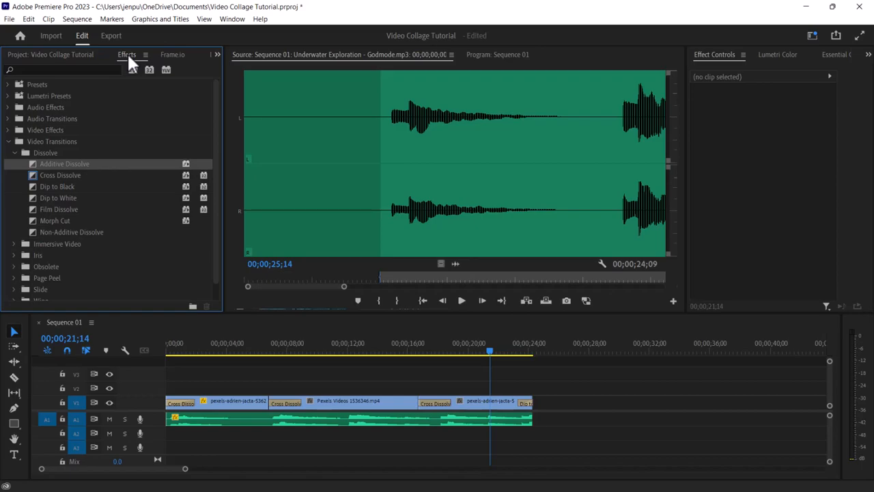
left_click(9, 141)
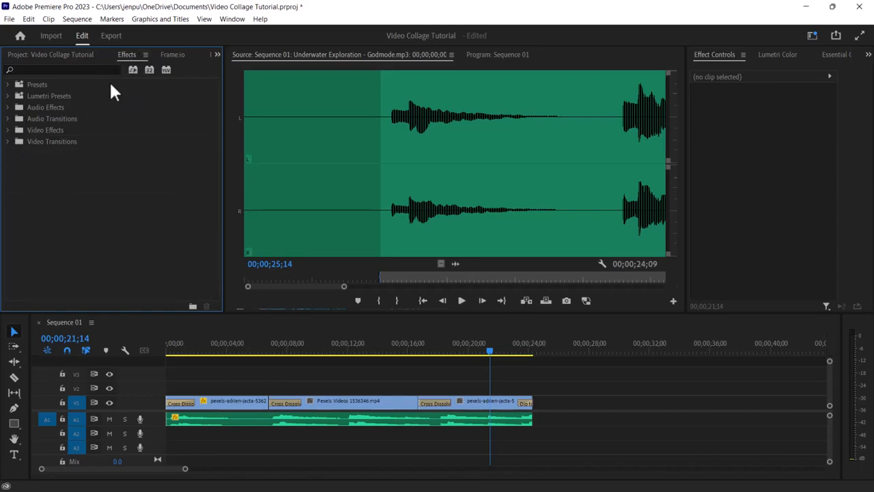
left_click(9, 119)
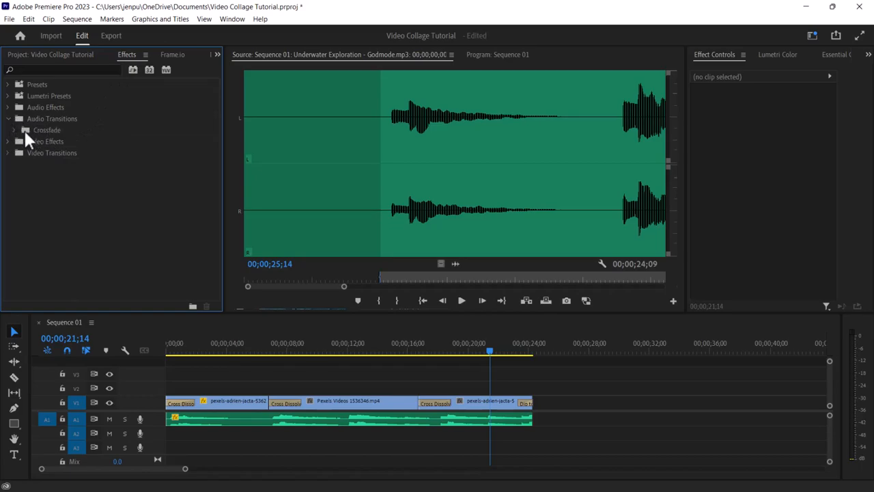
left_click(14, 130)
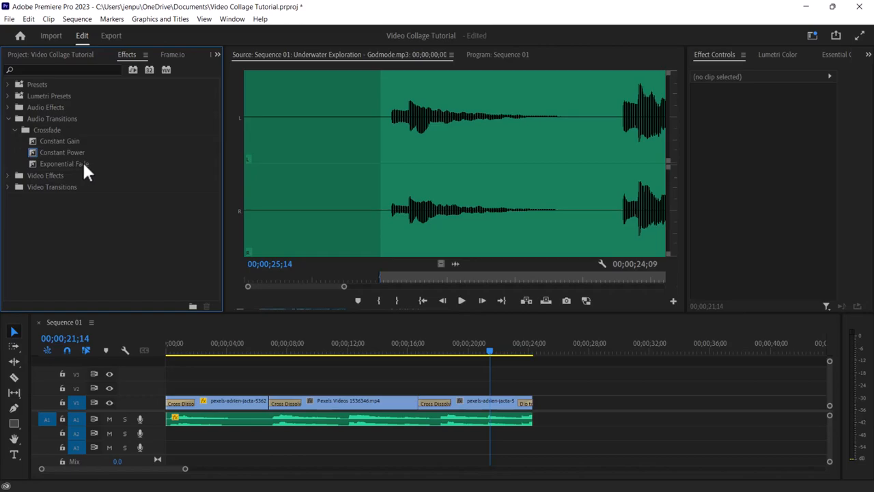
left_click_drag(33, 163, 525, 419)
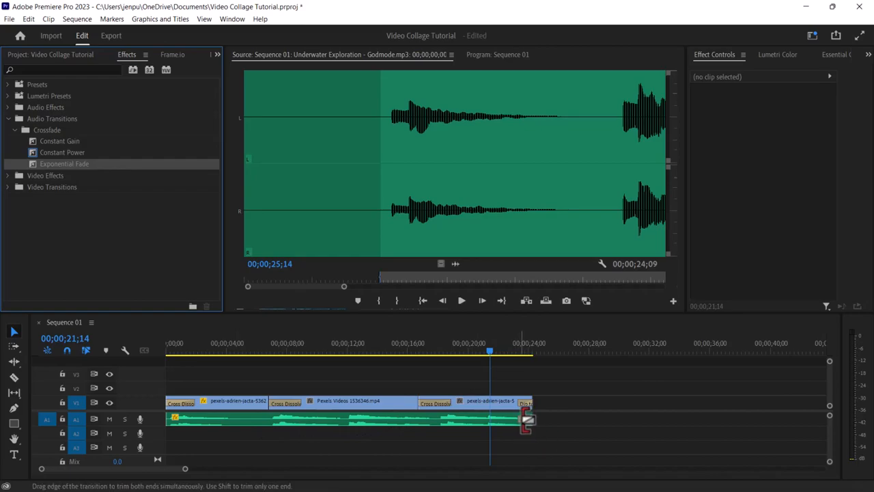
left_click_drag(526, 420, 500, 421)
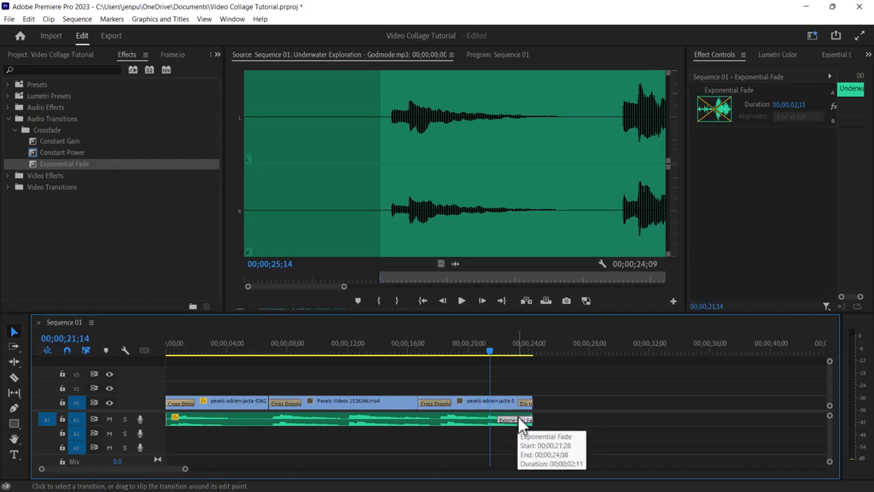
- Play the end of the sequence from 00;00;19;24 to check the music's fade-out
left_click(461, 301)
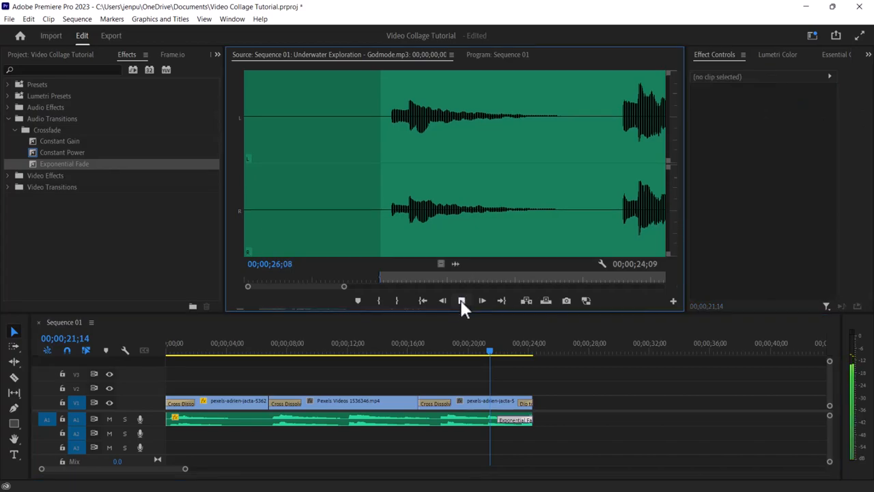
left_click(461, 300)
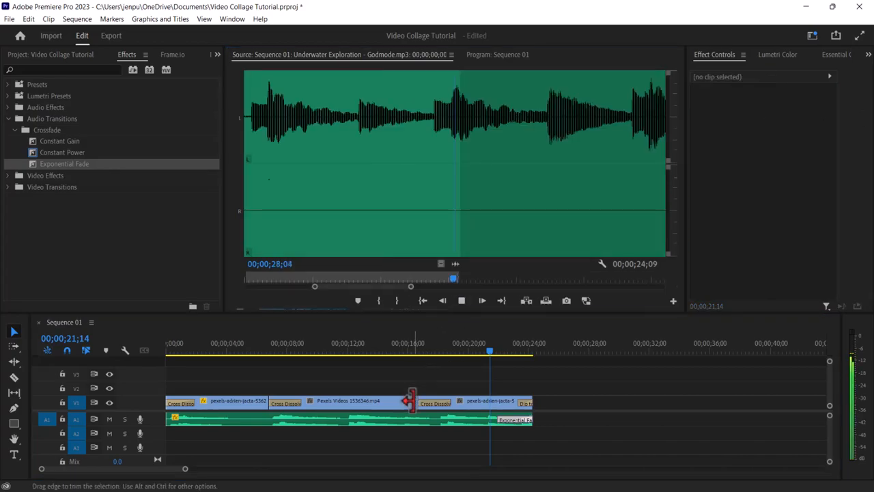
left_click(417, 402)
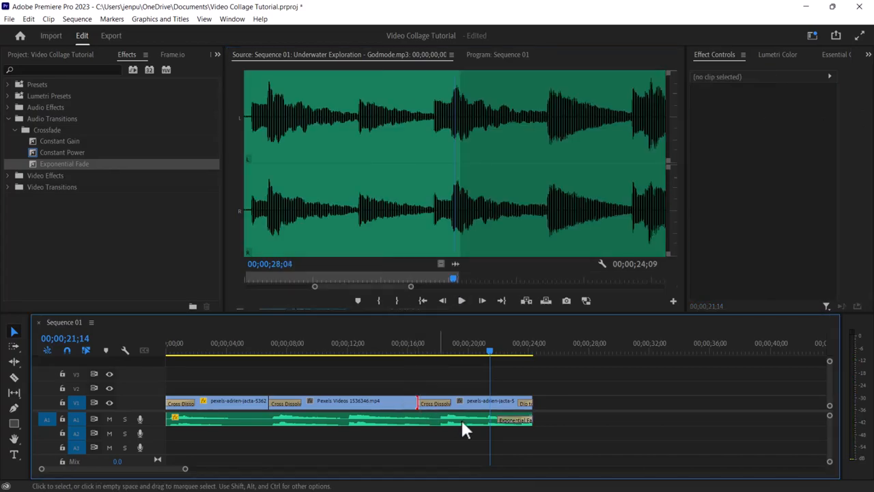
left_click(212, 408)
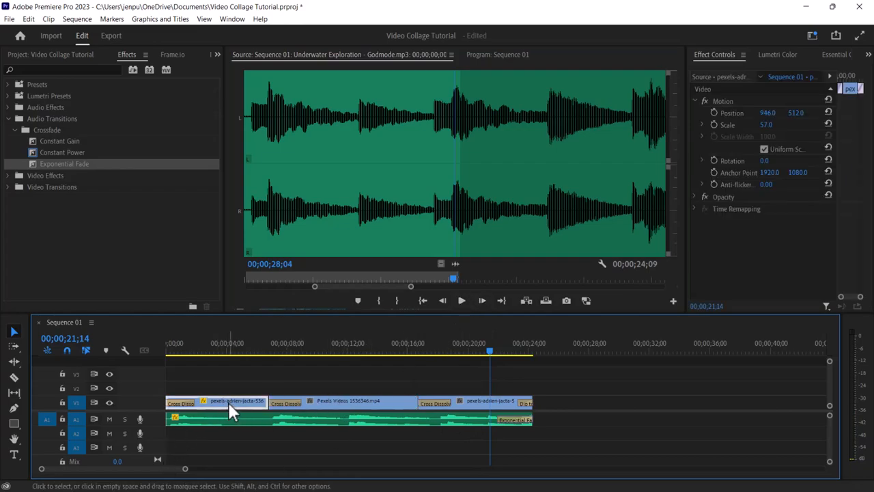
double_click(228, 401)
left_click(488, 351)
left_click_drag(489, 347, 464, 349)
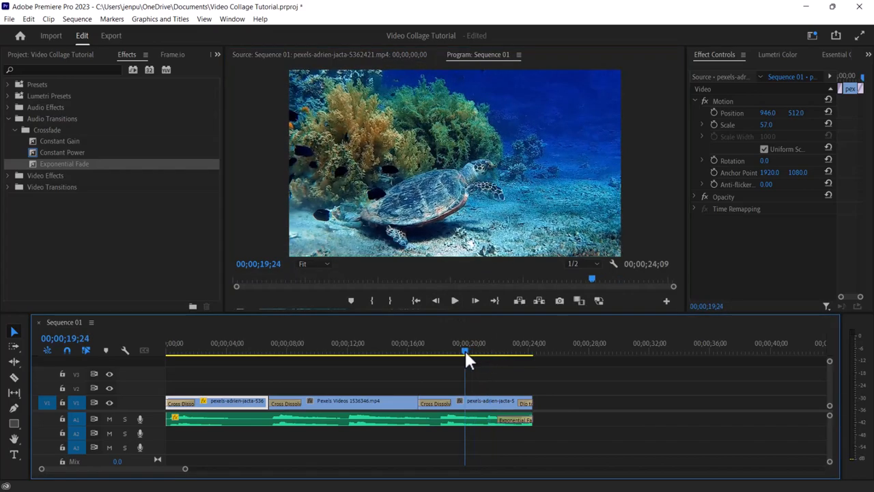
left_click(455, 304)
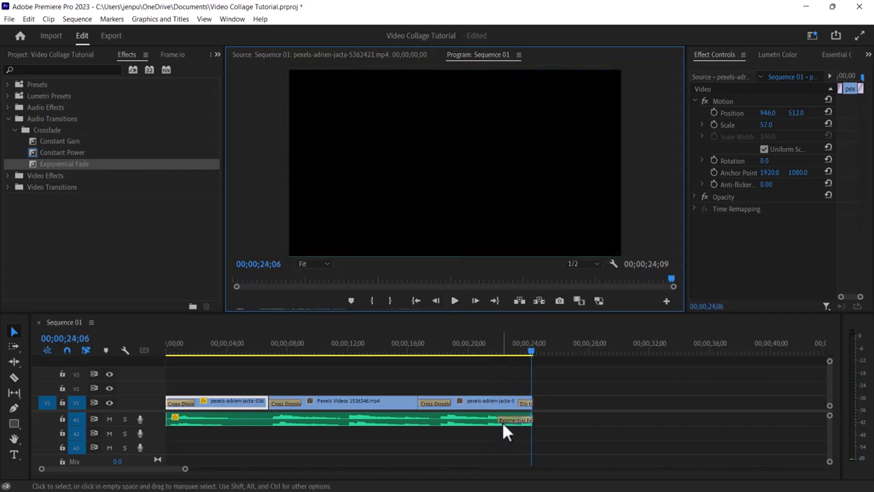
- Lengthen the Exponential Fade on A1 and the Dip to Black on V1 to about 00;00;03;28 each
left_click(502, 423)
left_click_drag(495, 417, 478, 402)
left_click(524, 403)
- Play back the closing picture and music fades from about 00;00;19;24 and move the playhead to 00;00;24;07
left_click(459, 352)
left_click_drag(458, 353, 465, 350)
left_click(454, 301)
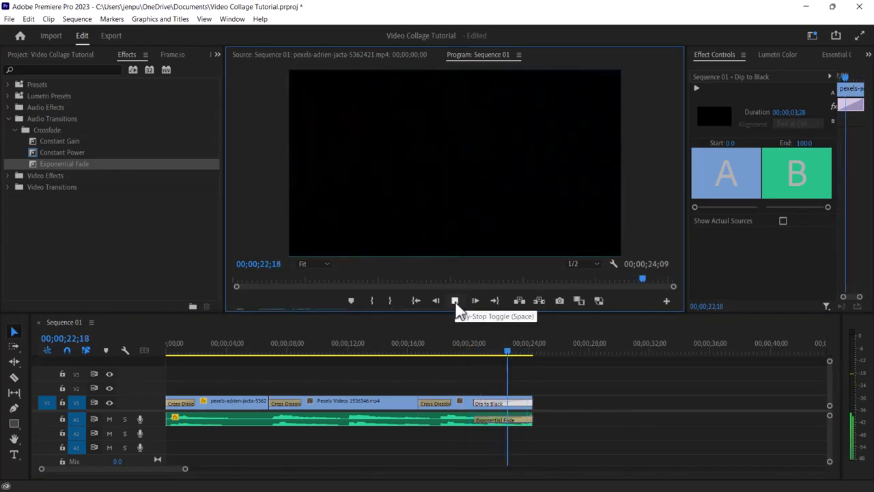
left_click(456, 301)
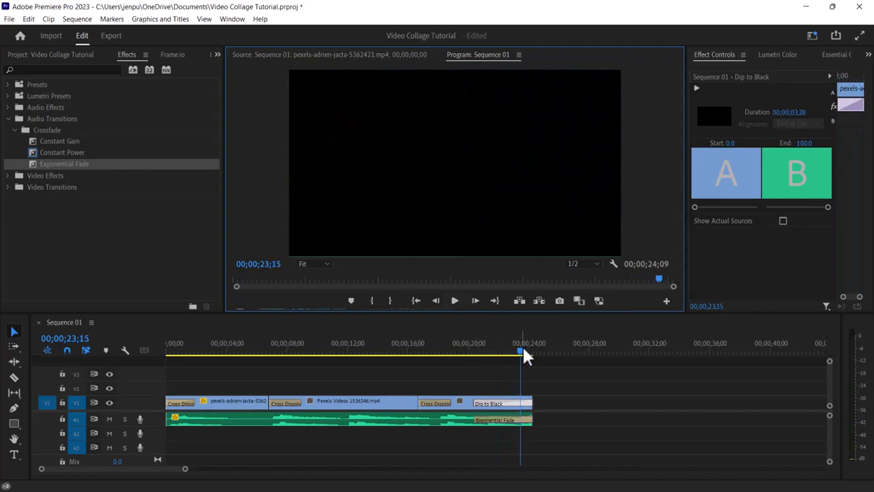
left_click_drag(520, 352, 532, 353)
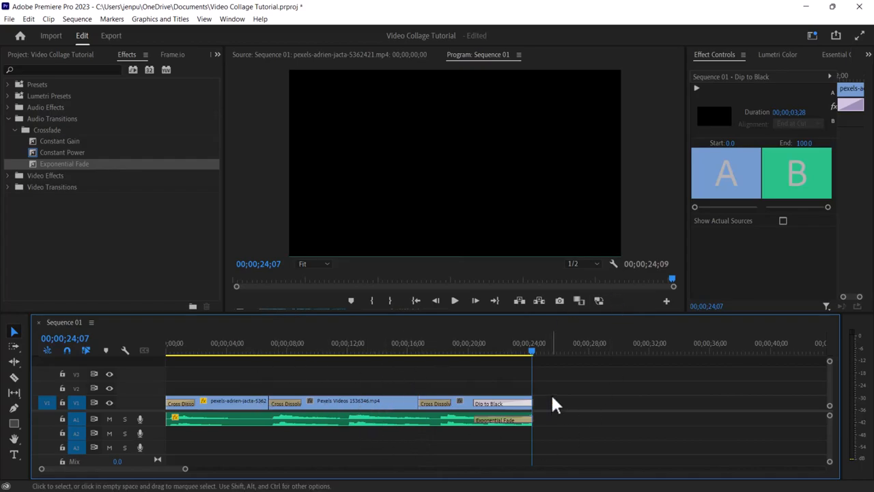
- Open Essential Graphics and search My Templates for "title"
left_click(868, 60)
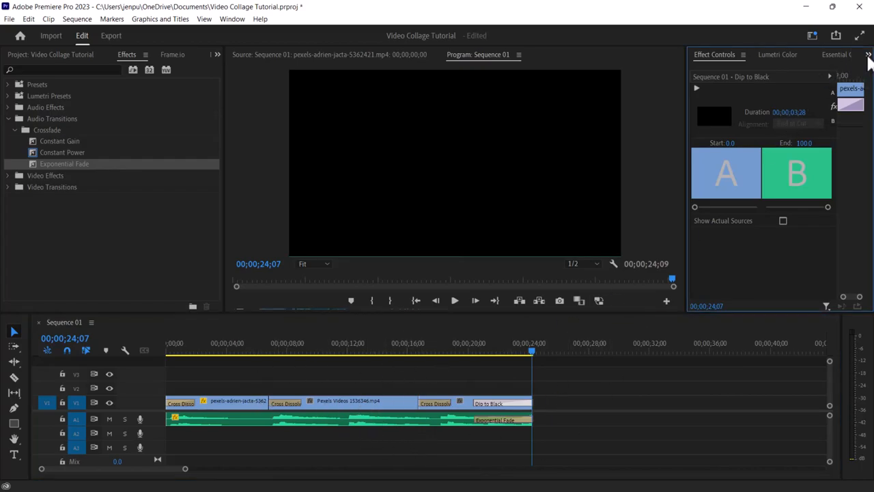
left_click(869, 59)
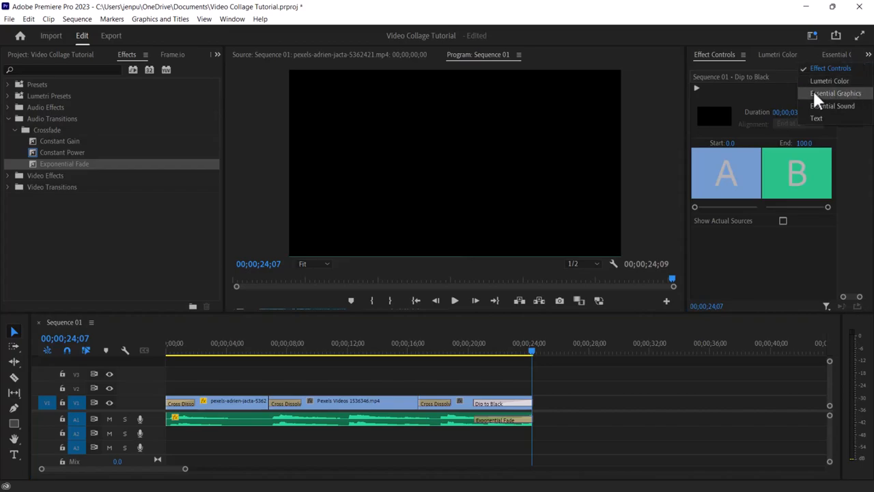
left_click(839, 93)
left_click(705, 71)
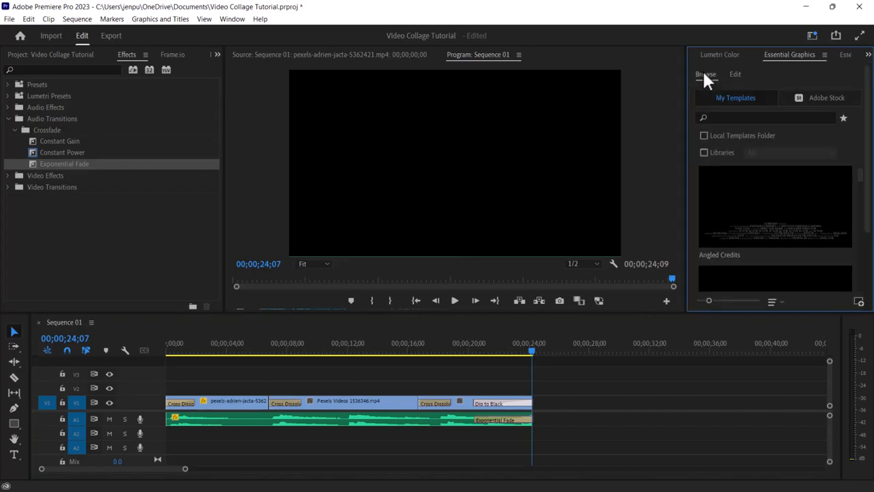
left_click(728, 117)
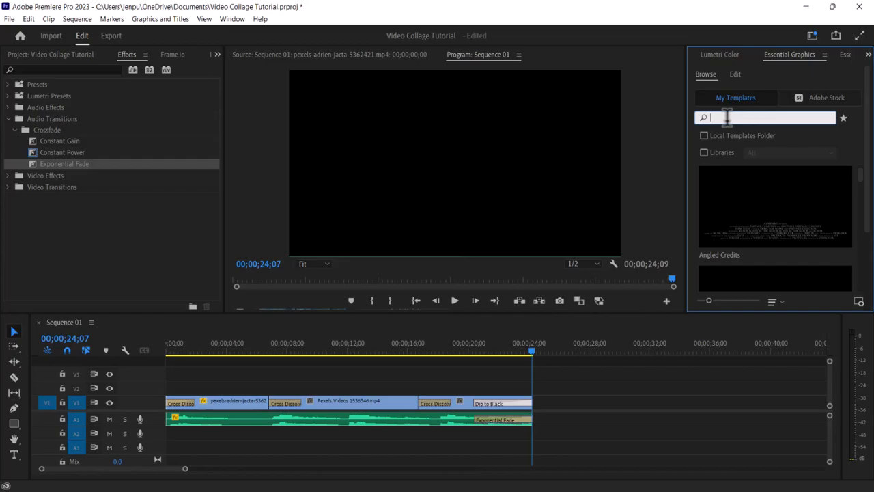
type("title")
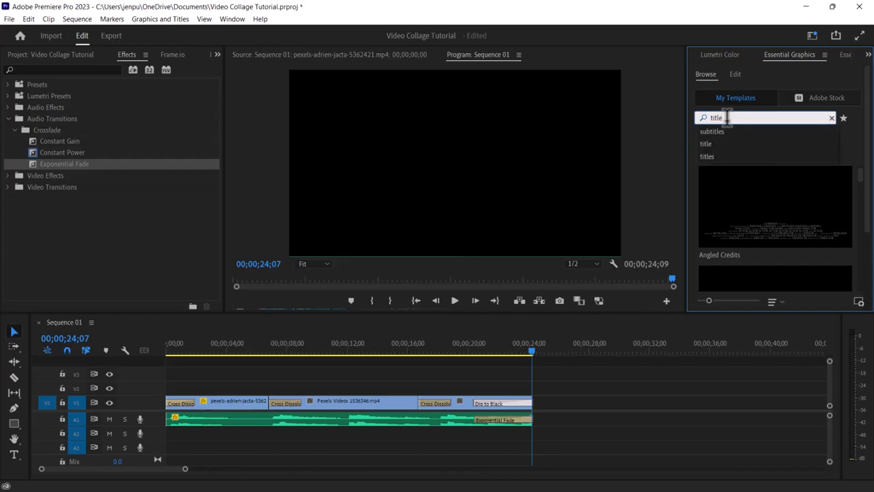
left_click(733, 142)
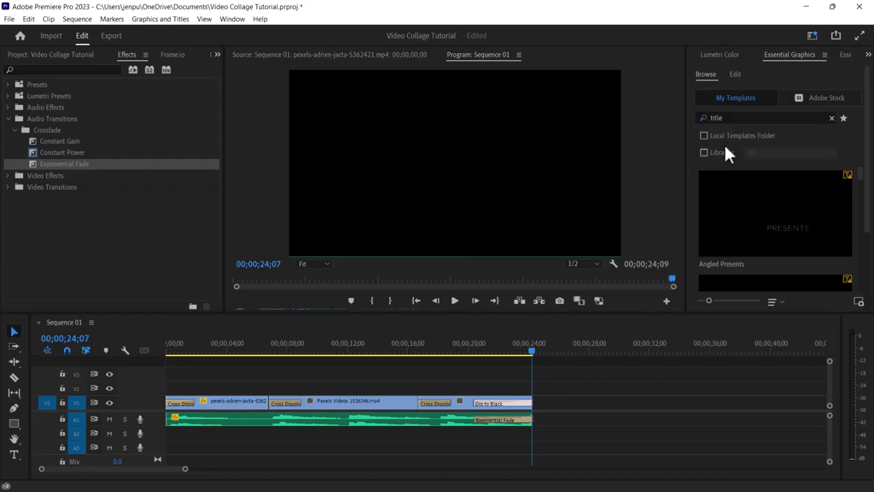
- Widen the template browser to two columns and browse the title templates as far as Film Presents and Film Title
scroll(783, 220, "down", 1)
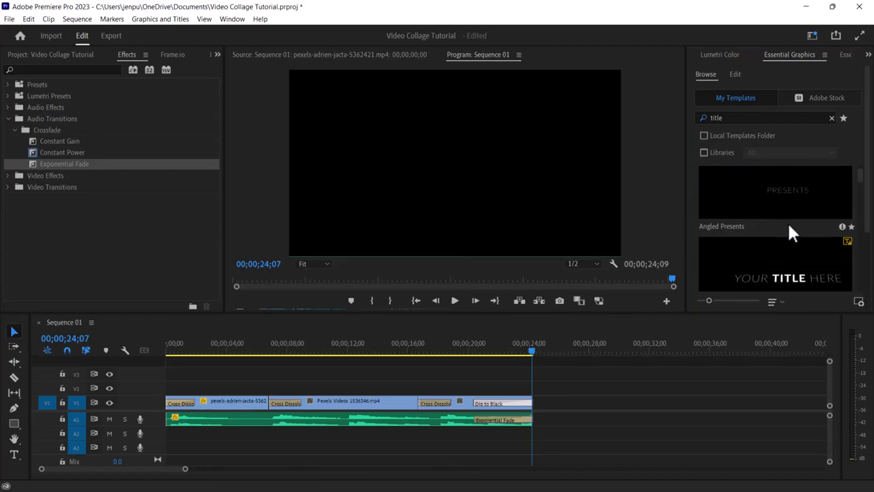
scroll(787, 221, "down", 1)
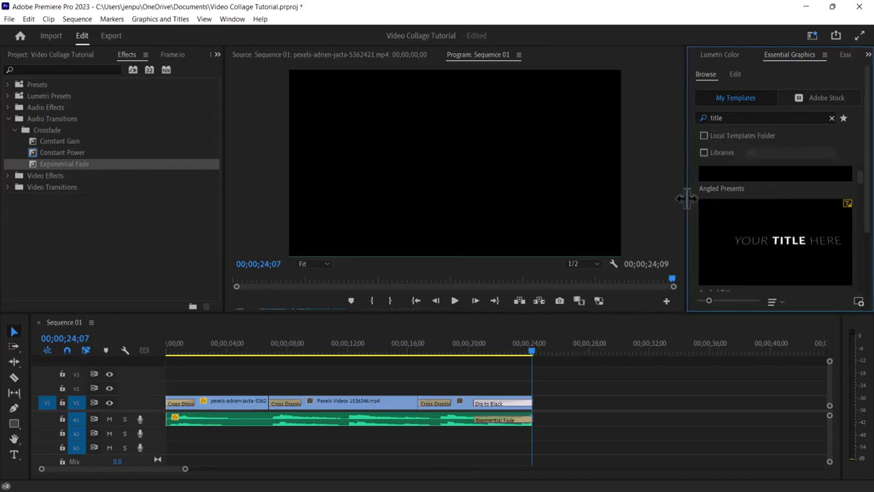
left_click_drag(686, 198, 615, 190)
left_click(613, 198)
left_click_drag(863, 189, 868, 248)
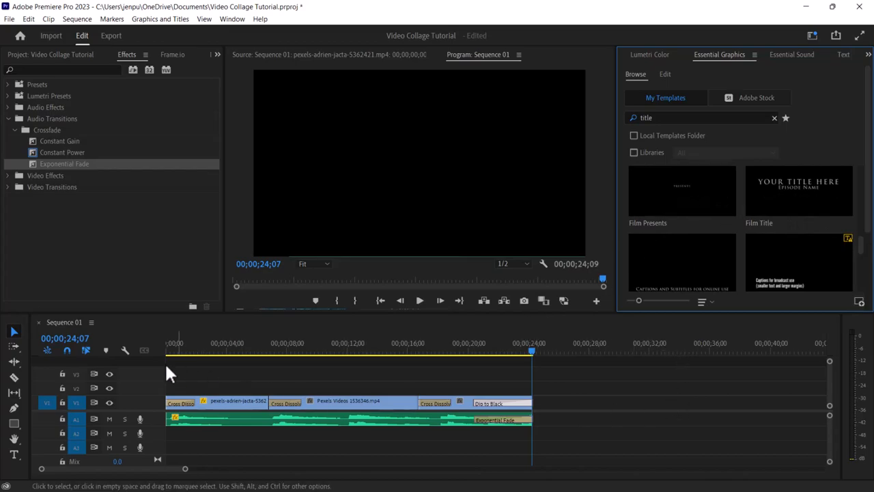
- Return the playhead to the sequence start and shift all video and music clips about 8 seconds later on the timeline
left_click(219, 380)
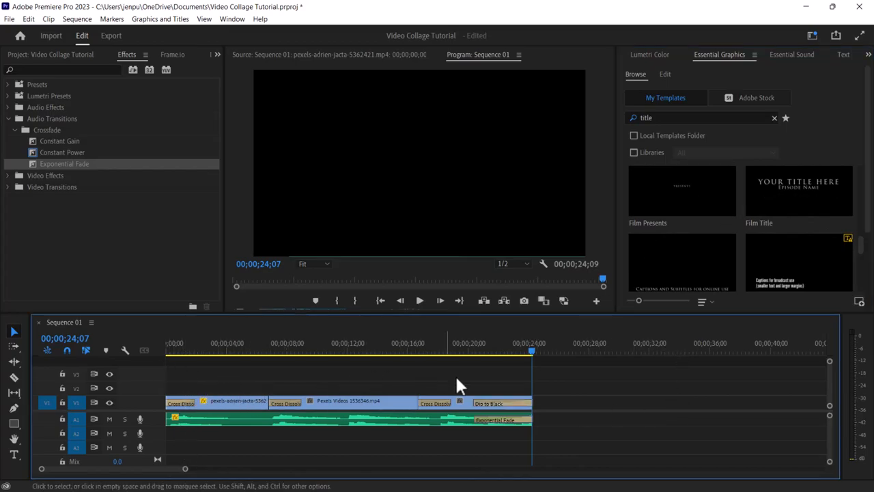
left_click(379, 300)
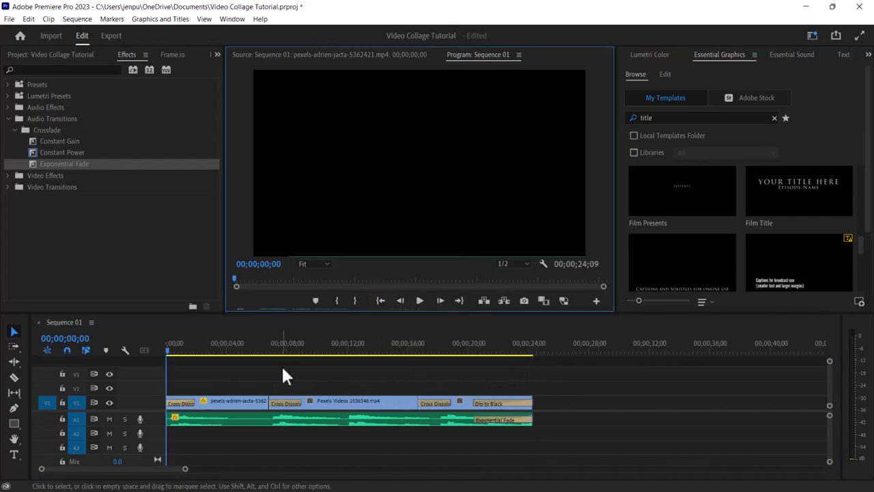
left_click(170, 374)
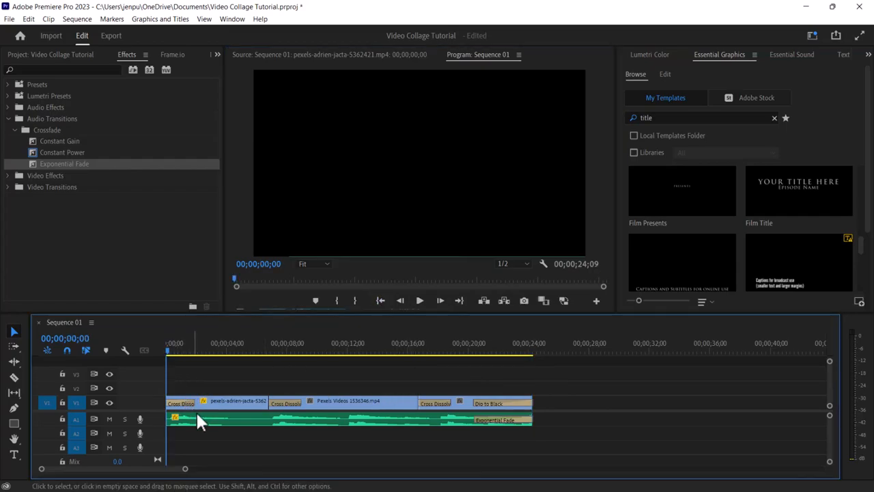
left_click_drag(176, 382, 561, 442)
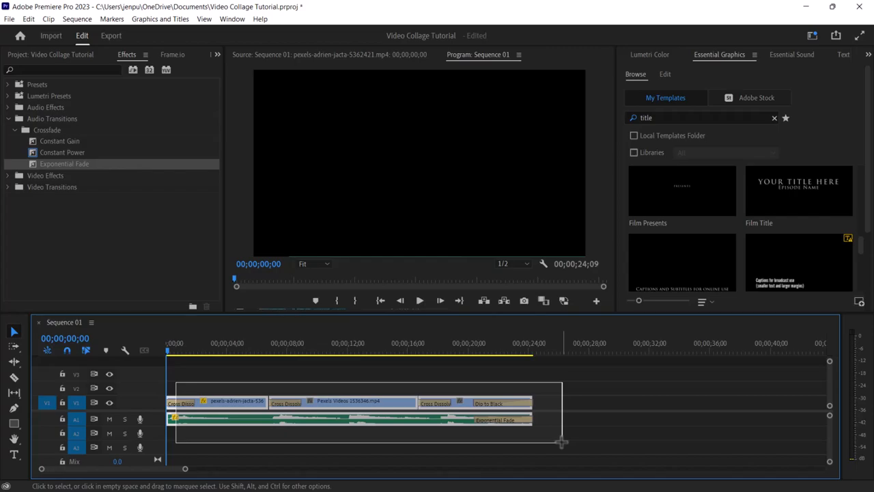
left_click_drag(561, 441, 564, 448)
double_click(213, 400)
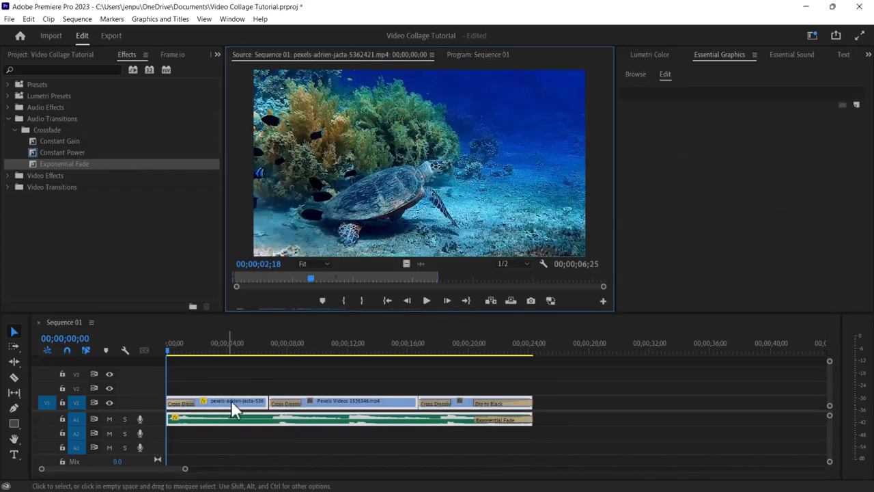
left_click_drag(244, 403, 368, 411)
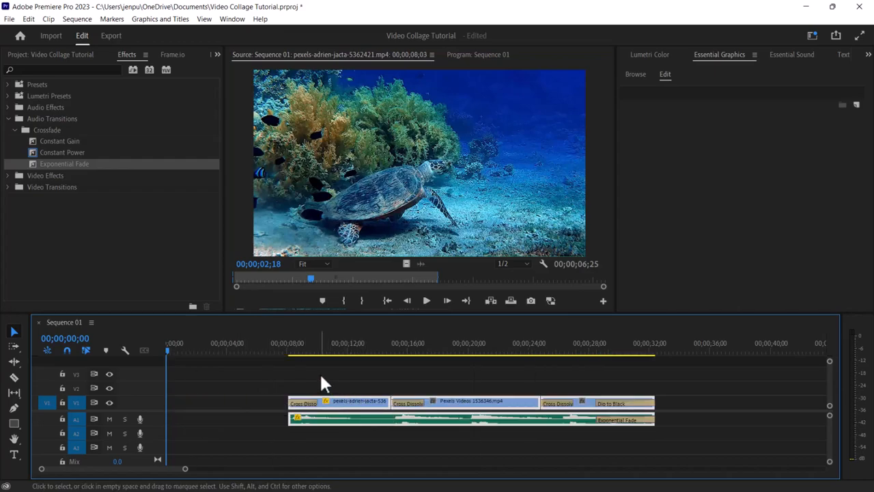
- Place the Film Presents template at the start of V1 and select its PRESENTS text with the playhead at 00;00;02;06
left_click(637, 74)
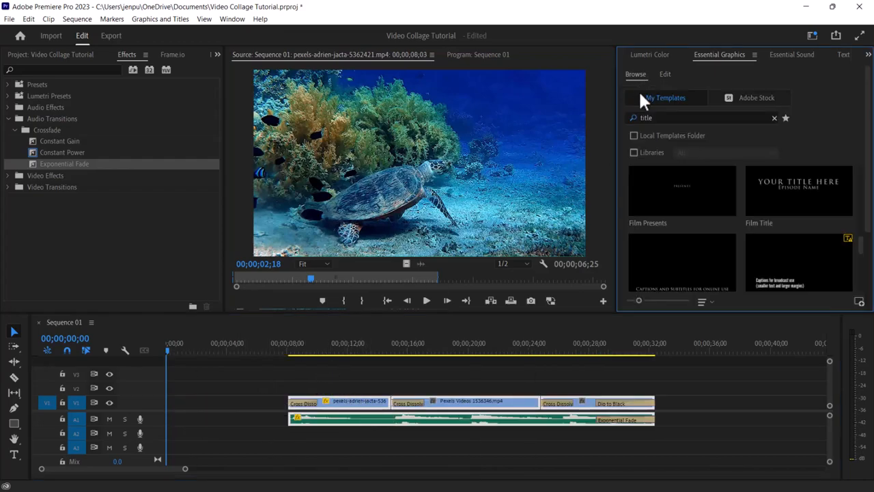
left_click_drag(678, 195, 173, 412)
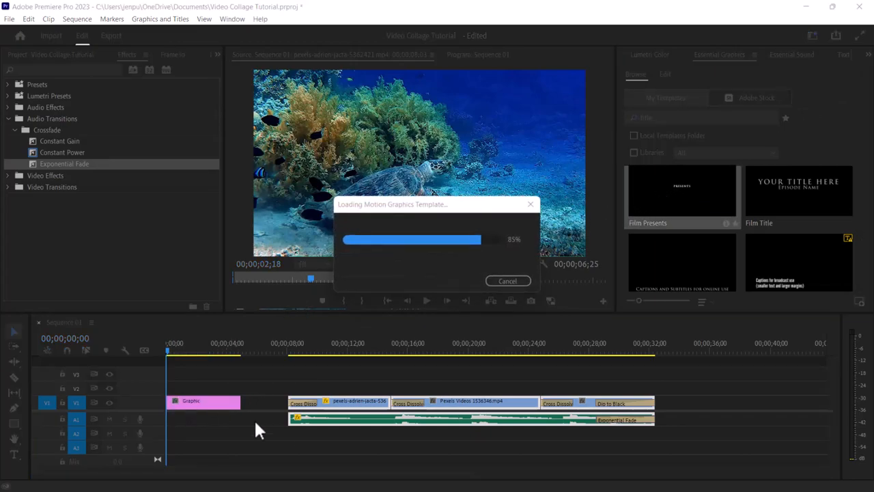
left_click(275, 390)
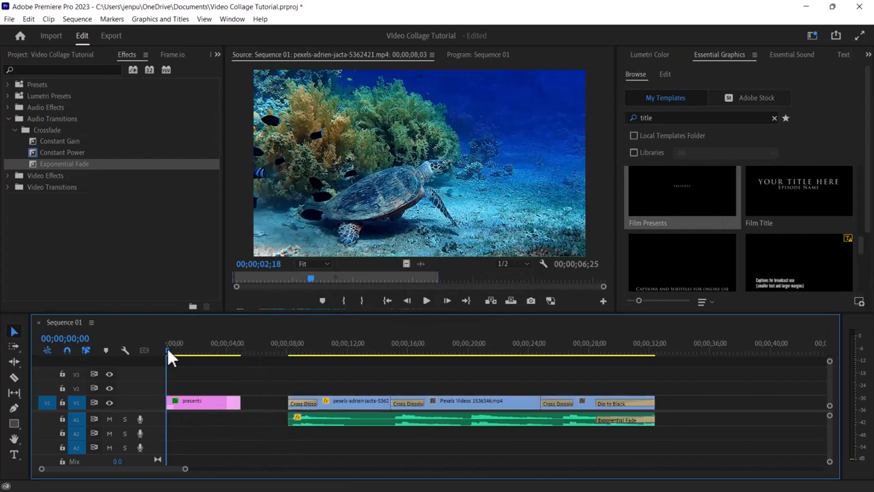
left_click_drag(170, 351, 198, 357)
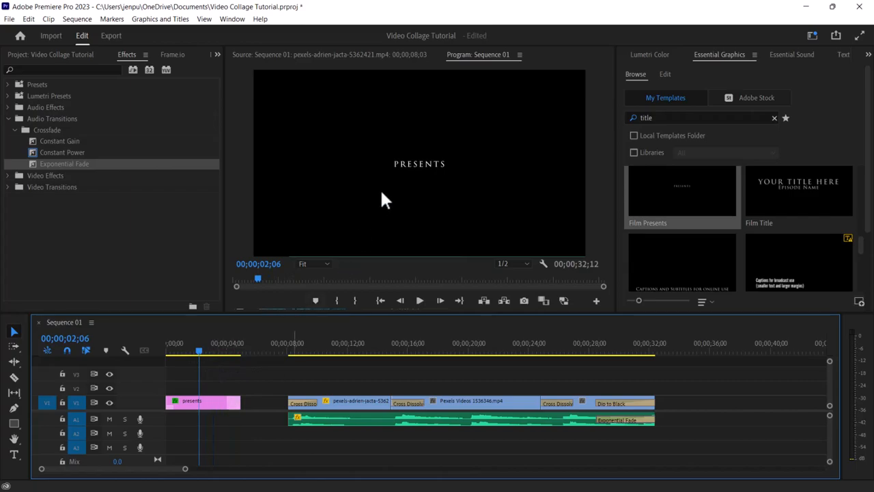
left_click(416, 164)
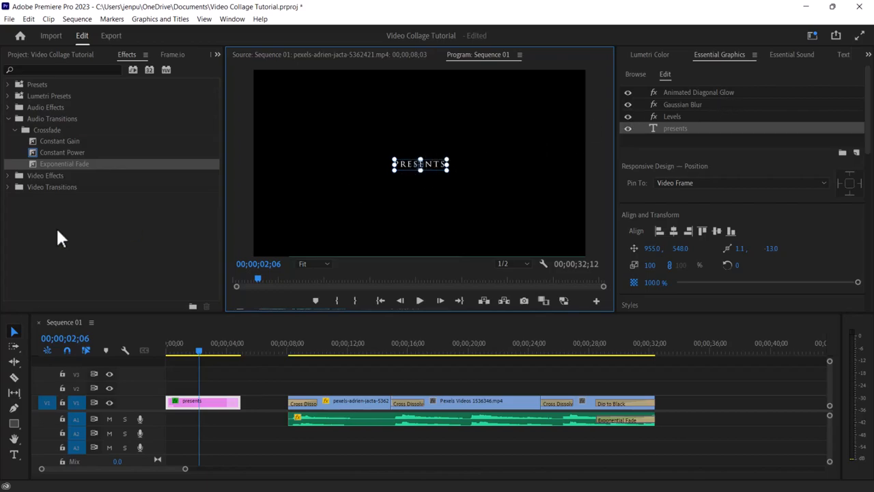
- Open the PRESENTS text for editing with the Type tool and review its alignment, font, spacing and appearance settings
left_click(15, 455)
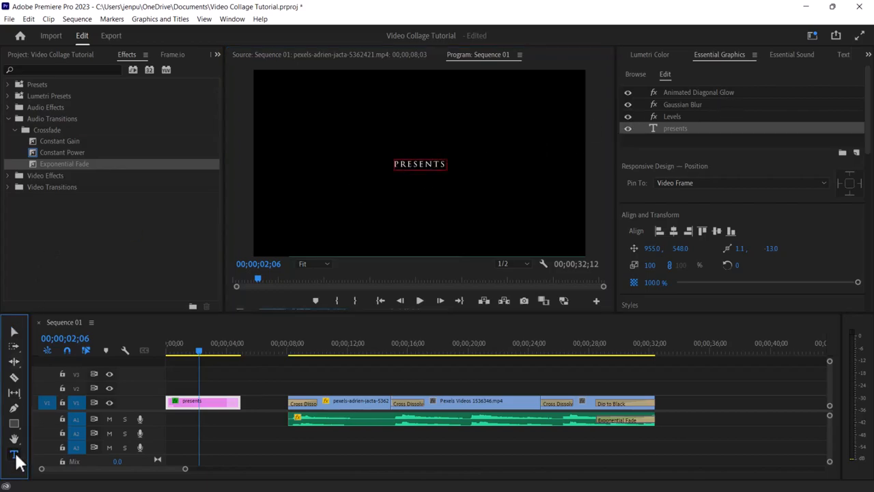
left_click(679, 105)
left_click(674, 128)
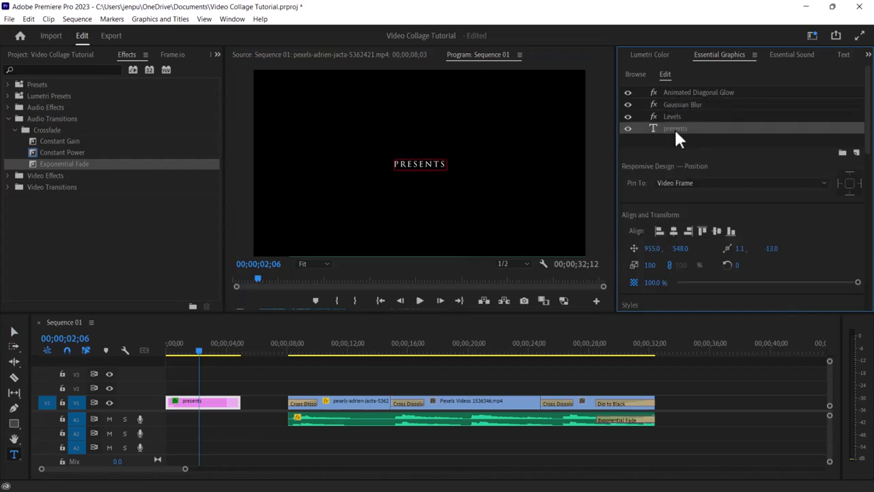
double_click(674, 128)
left_click(416, 164)
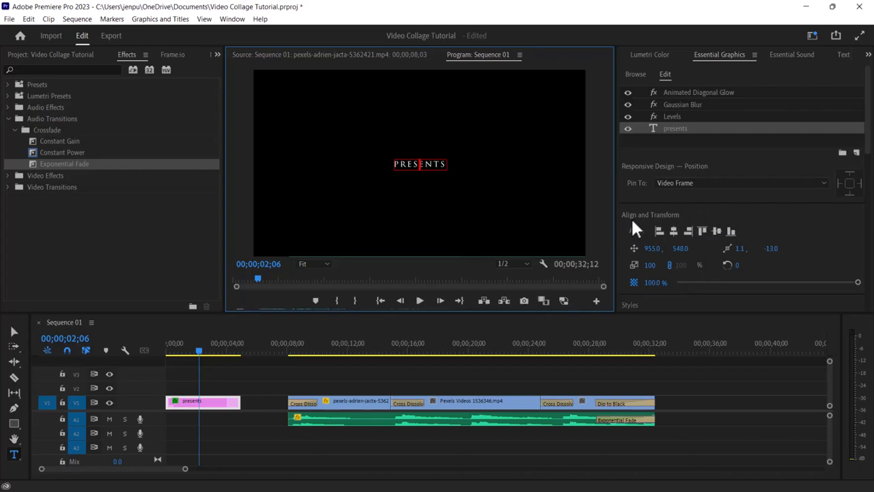
scroll(772, 222, "down", 2)
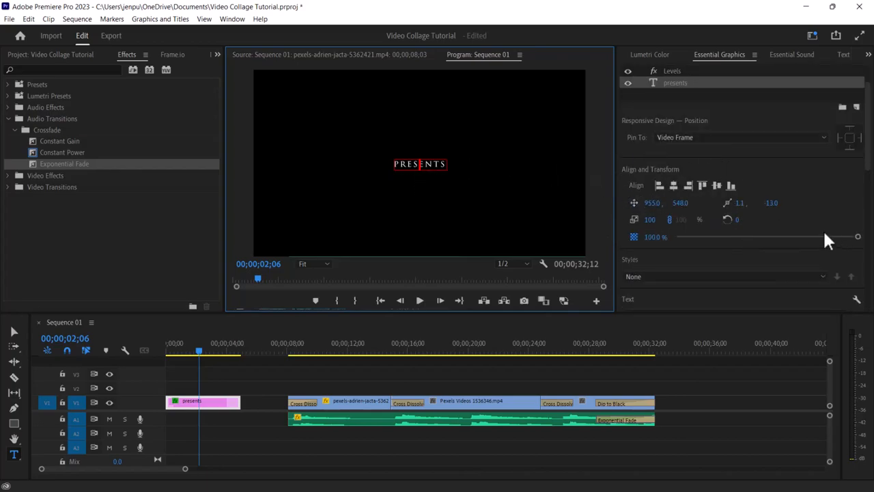
scroll(816, 235, "down", 3)
scroll(837, 160, "down", 2)
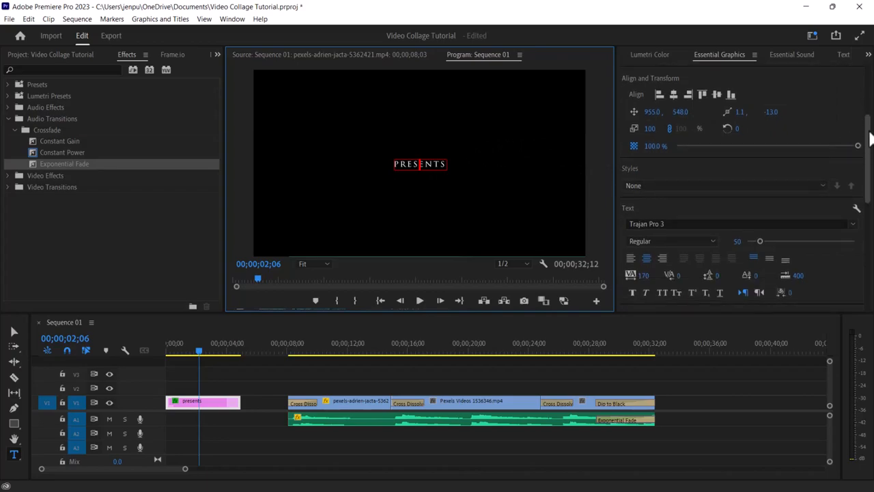
scroll(869, 138, "down", 2)
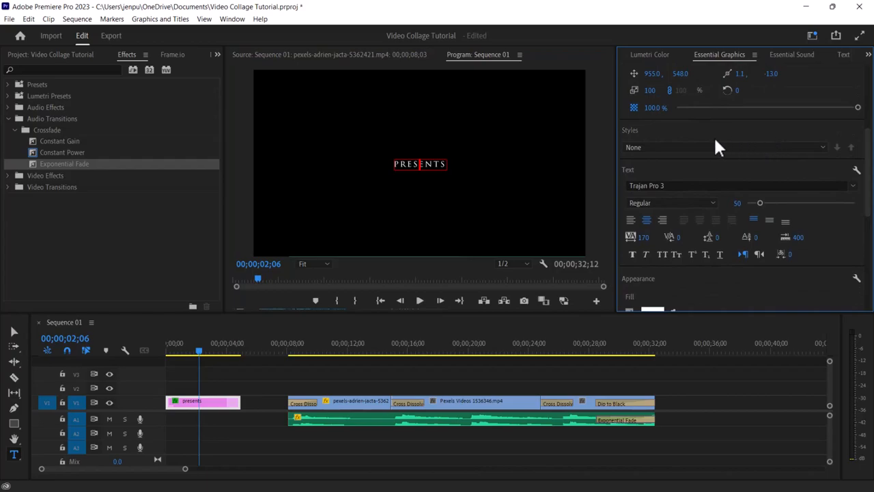
scroll(741, 178, "down", 1)
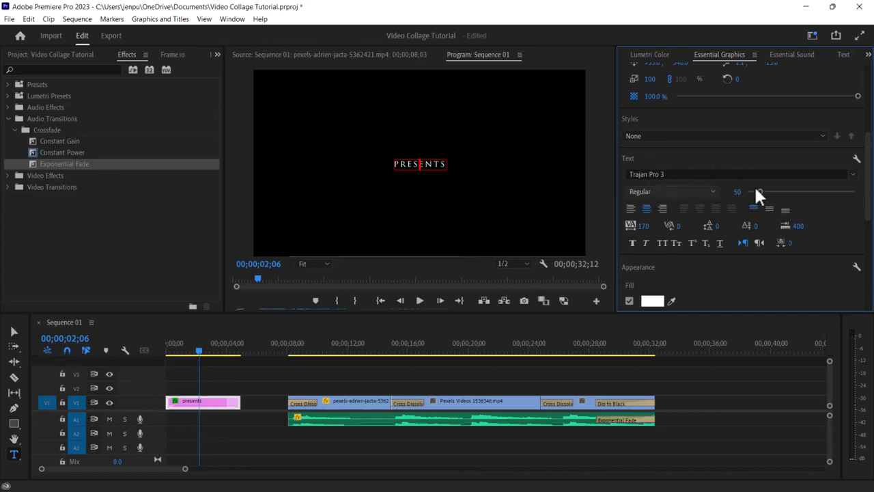
left_click_drag(870, 157, 865, 171)
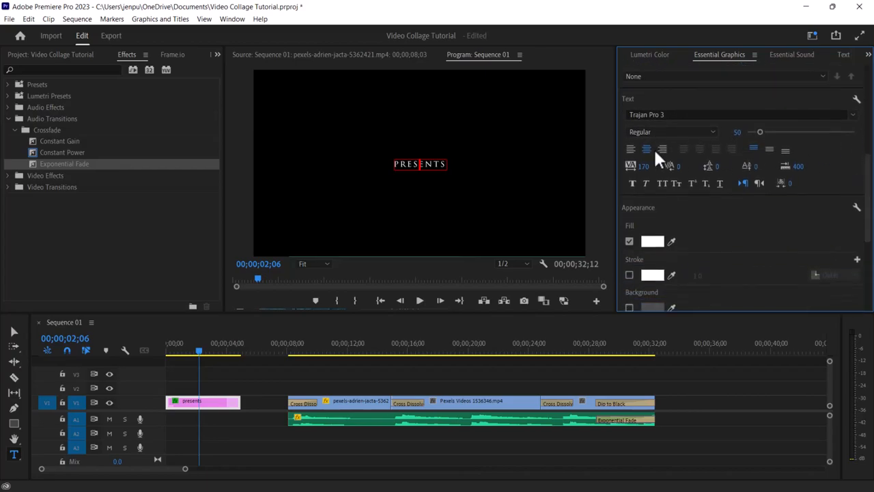
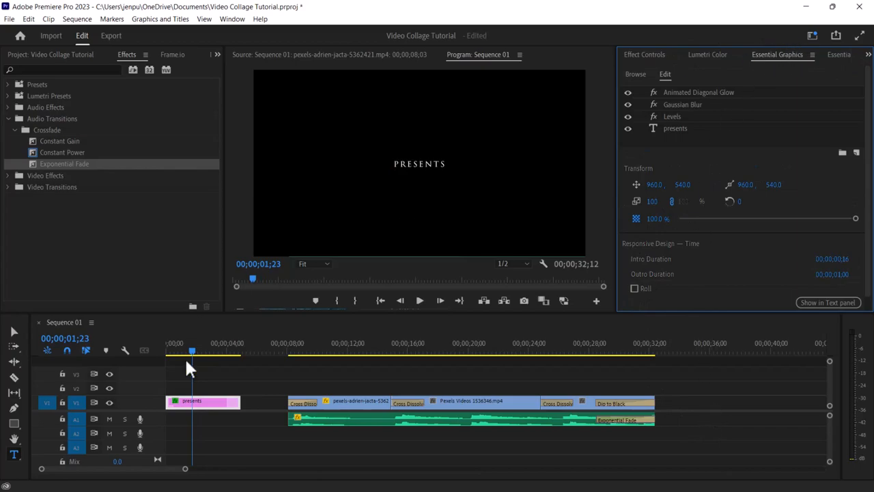
- Try the Roll option on the title clip, preview it from the sequence start, and switch Roll off again
left_click(207, 404)
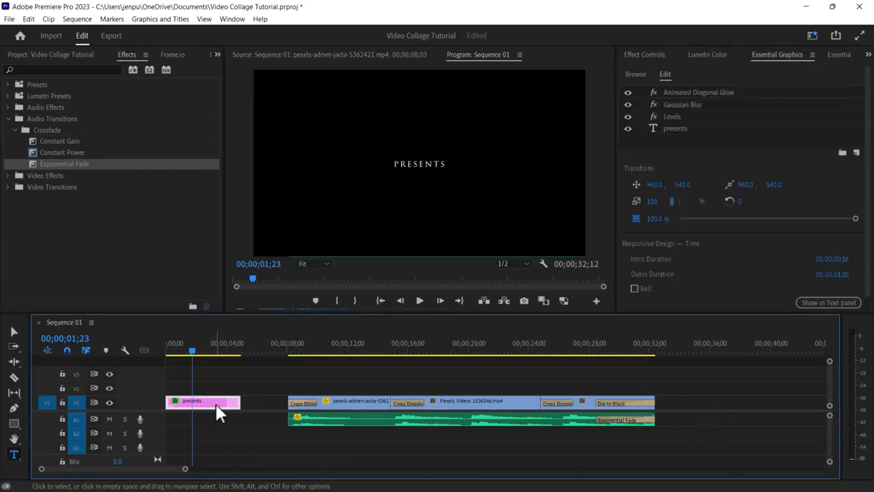
left_click(634, 288)
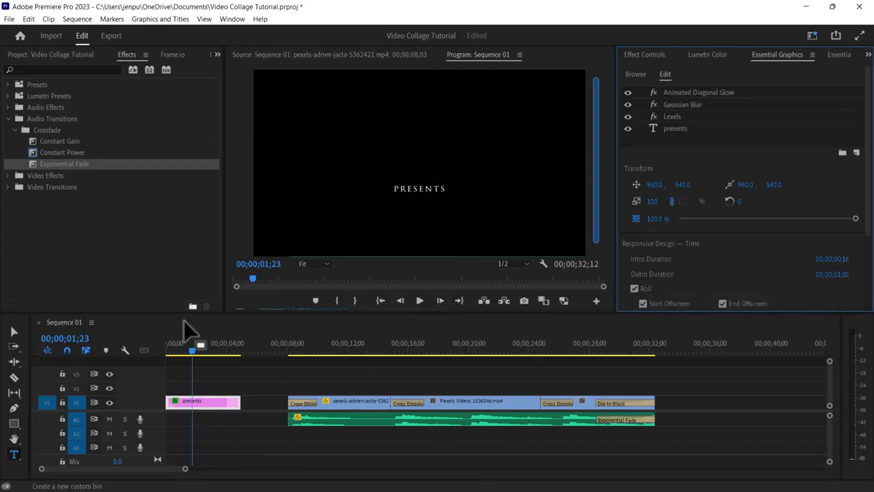
left_click(381, 300)
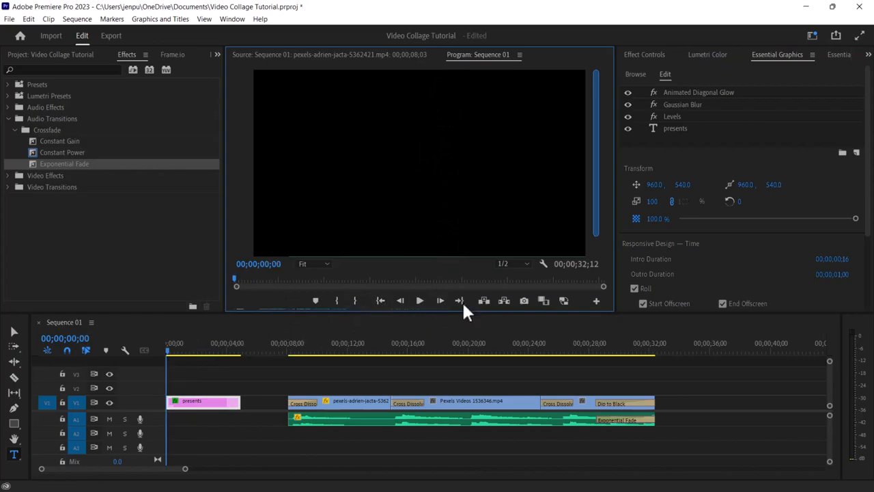
left_click(420, 301)
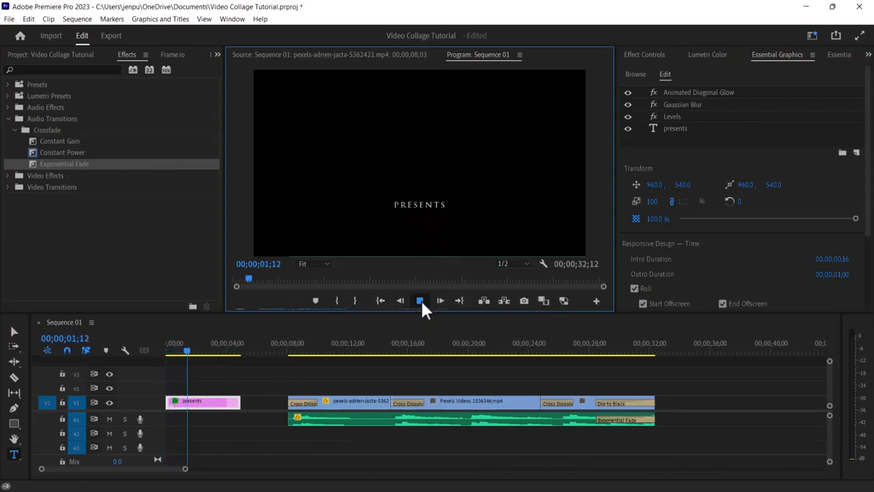
left_click(420, 300)
left_click_drag(188, 356, 160, 353)
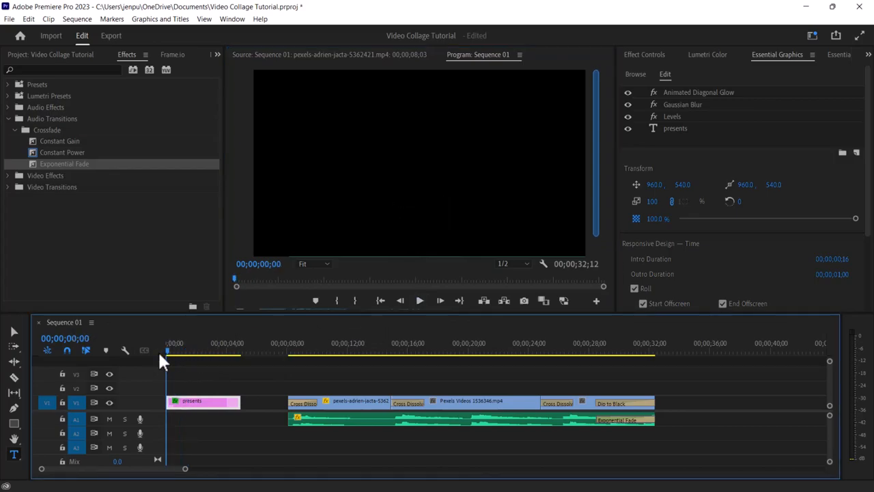
left_click(635, 288)
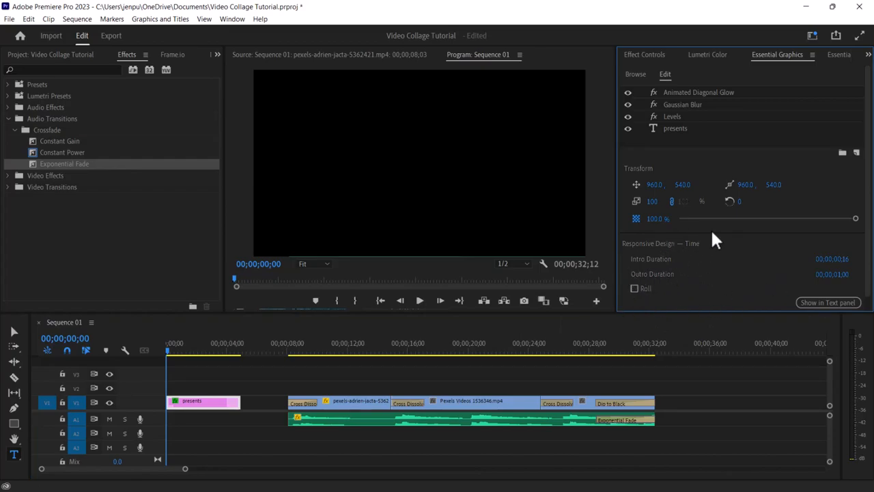
- Position the playhead at 00;00;01;28 and place the text cursor at the end of the word PRESENTS
left_click(201, 405)
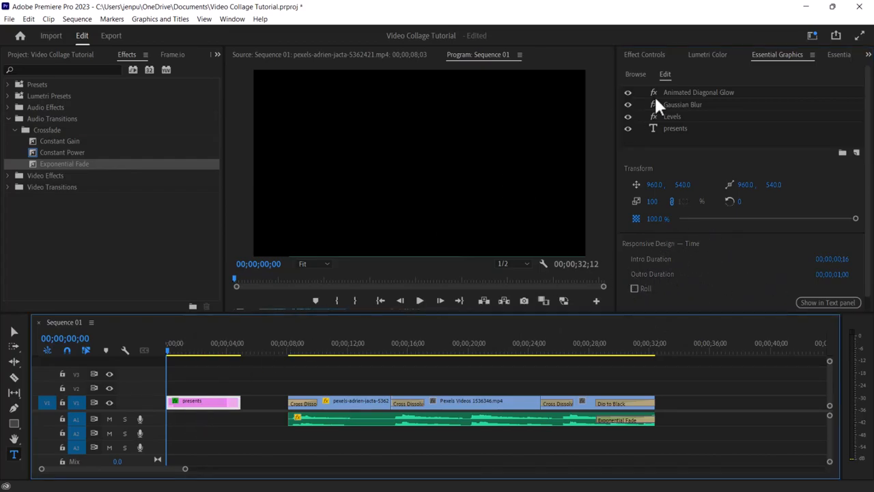
left_click(675, 132)
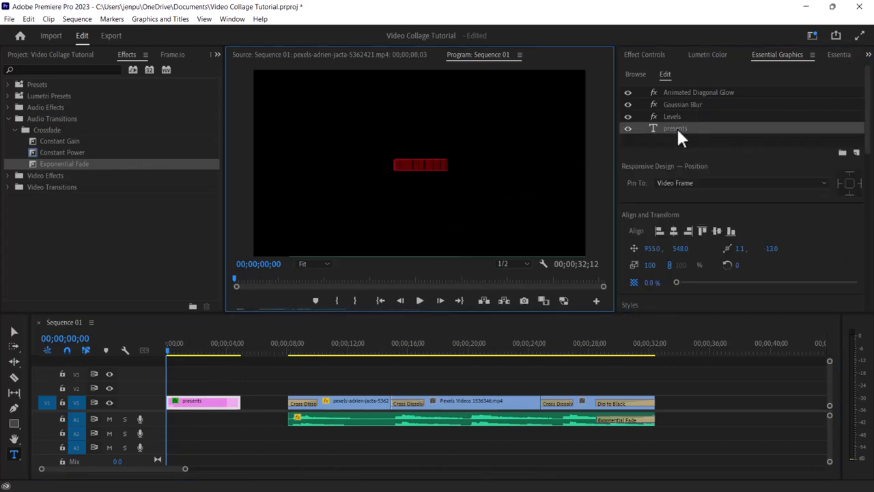
left_click(403, 163)
left_click_drag(167, 353, 196, 354)
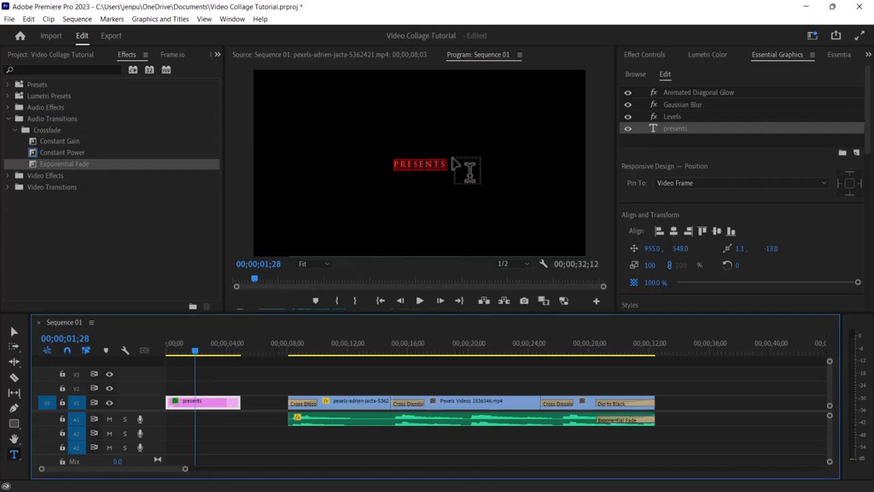
key("y")
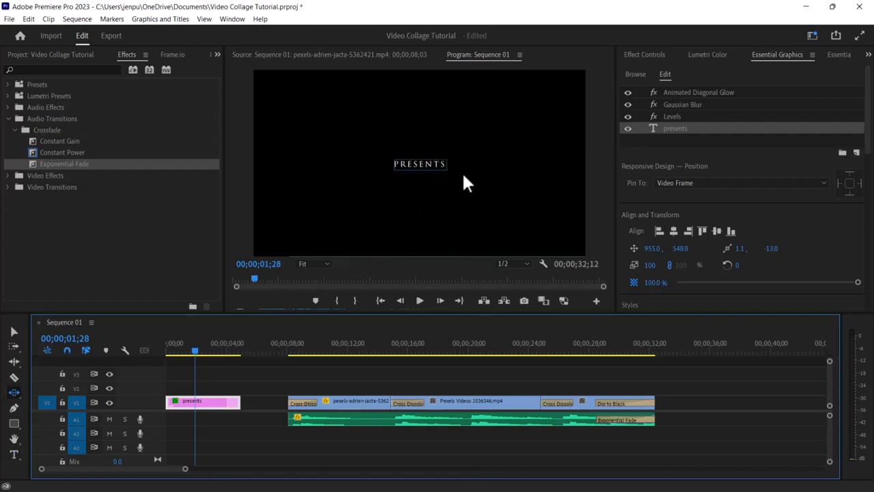
left_click(443, 159)
key("t")
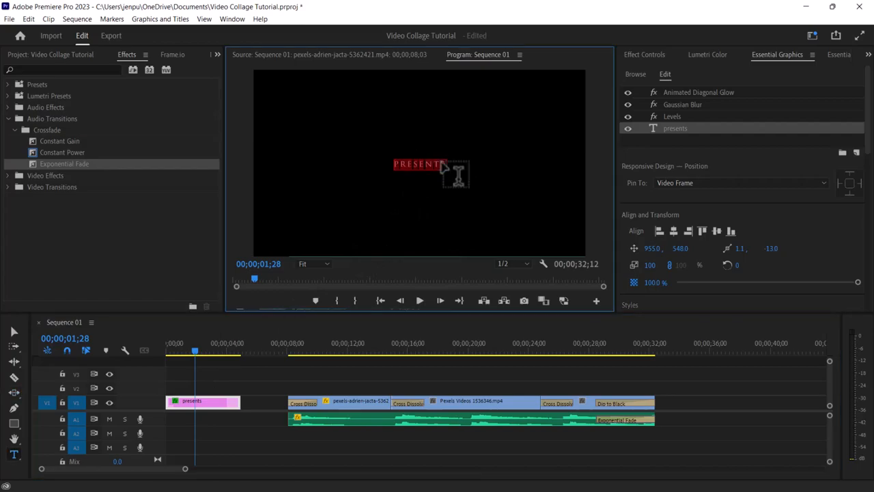
left_click(442, 162)
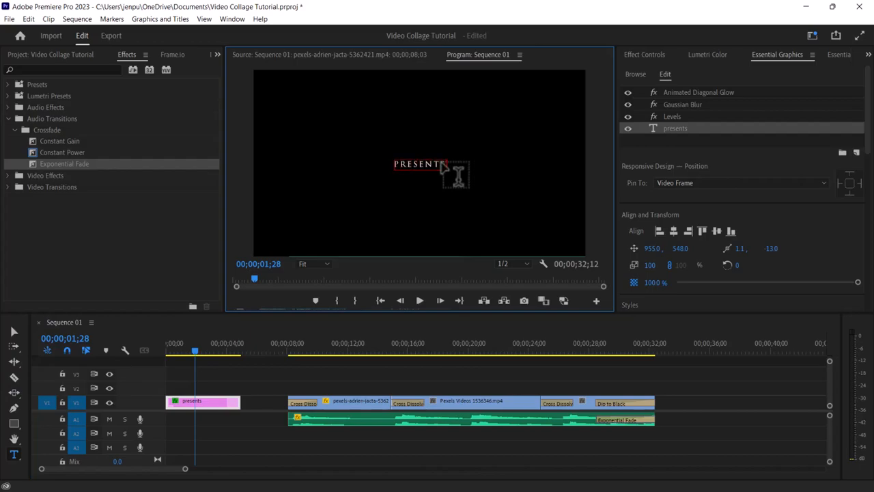
- Replace the title text with UNDERWATER
key("BackSpace")
key("BackSpace")
key("BackSpace")
key("BackSpace")
key("BackSpace")
key("BackSpace")
key("BackSpace")
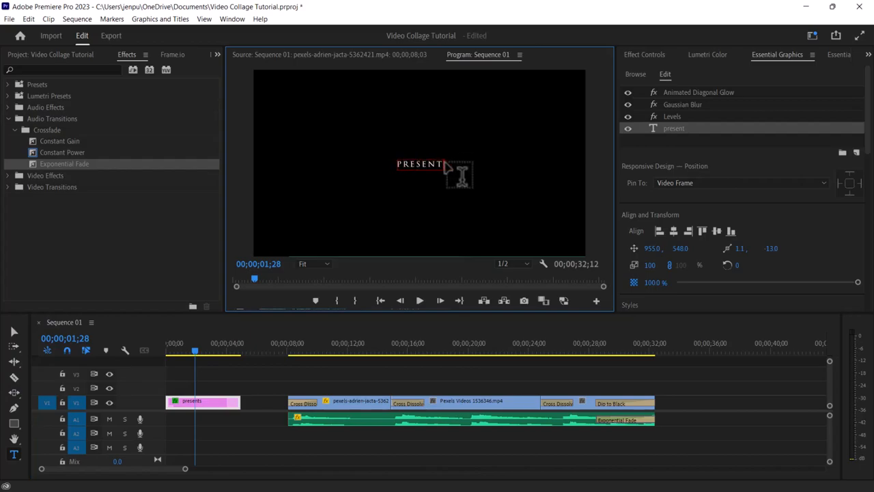
type("UNDER WAT")
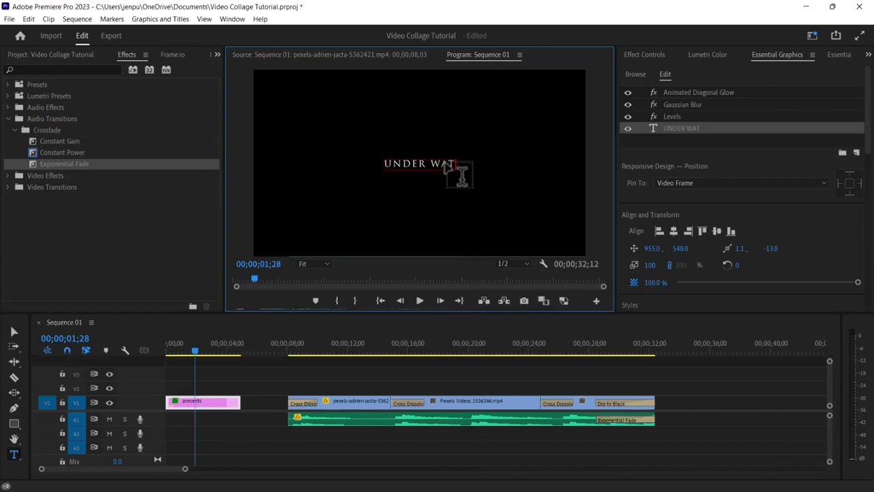
key("BackSpace")
key("BackSpace")
key("BackSpace")
key("BackSpace")
type("WATER")
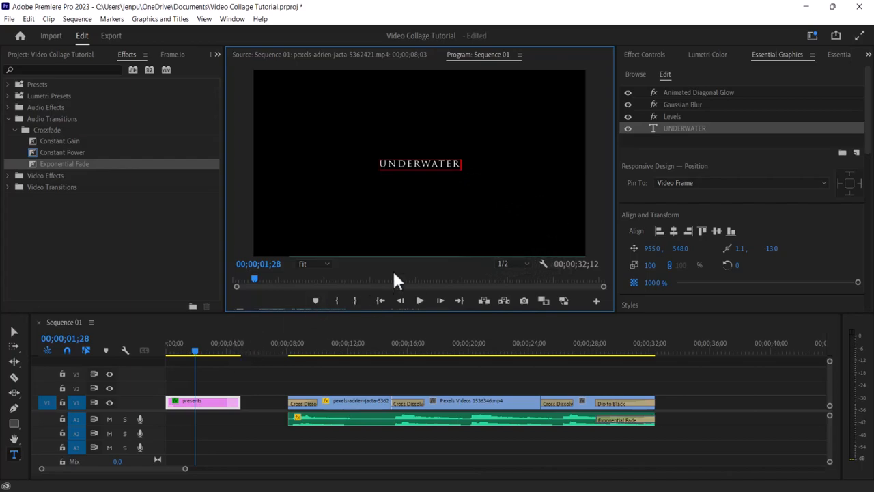
- Shift all video and music clips earlier so they start right where the UNDERWATER title clip ends
left_click(196, 354)
left_click_drag(195, 354, 210, 353)
left_click_drag(227, 355, 239, 356)
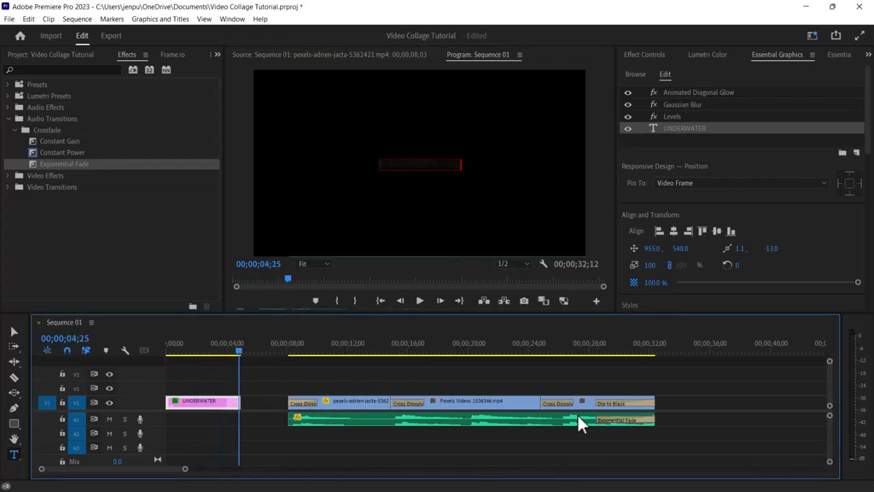
left_click(273, 383)
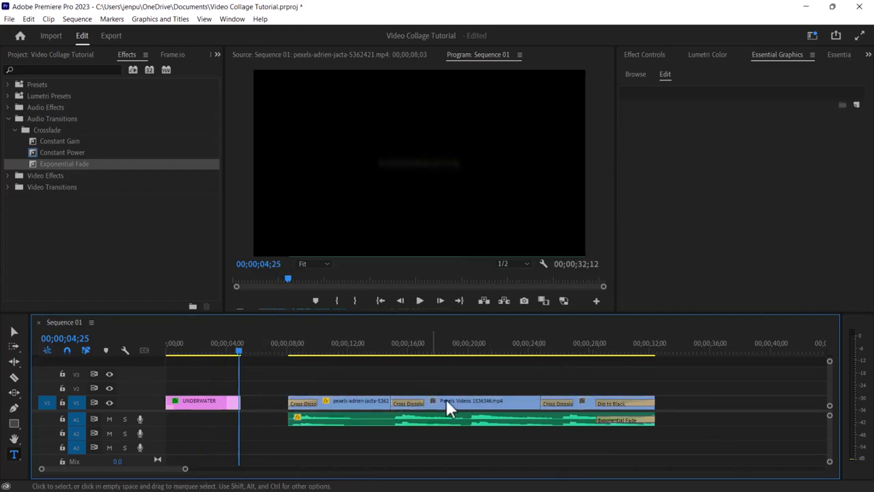
left_click_drag(268, 384, 673, 441)
left_click_drag(495, 402, 443, 415)
- Play from near the title's end into the clips and return the playhead to 00;00;03;22
left_click(231, 350)
left_click_drag(232, 351, 228, 352)
left_click(419, 303)
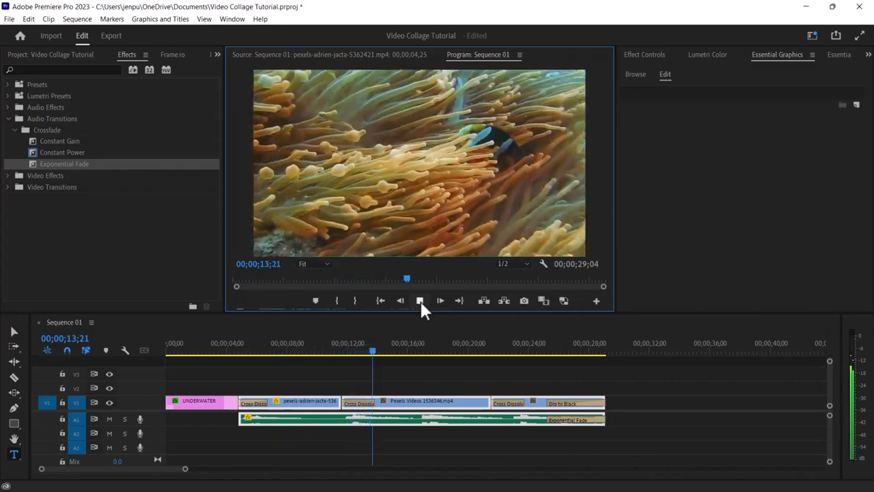
left_click(420, 300)
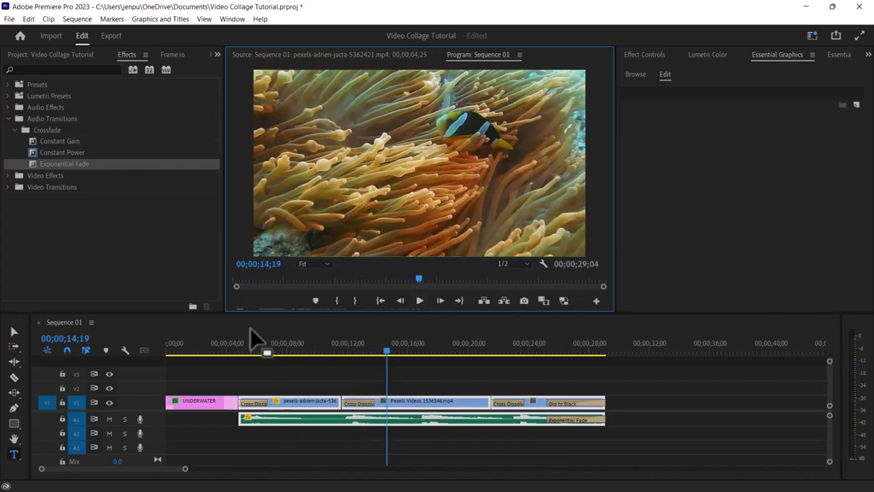
left_click(386, 352)
left_click_drag(386, 352, 221, 360)
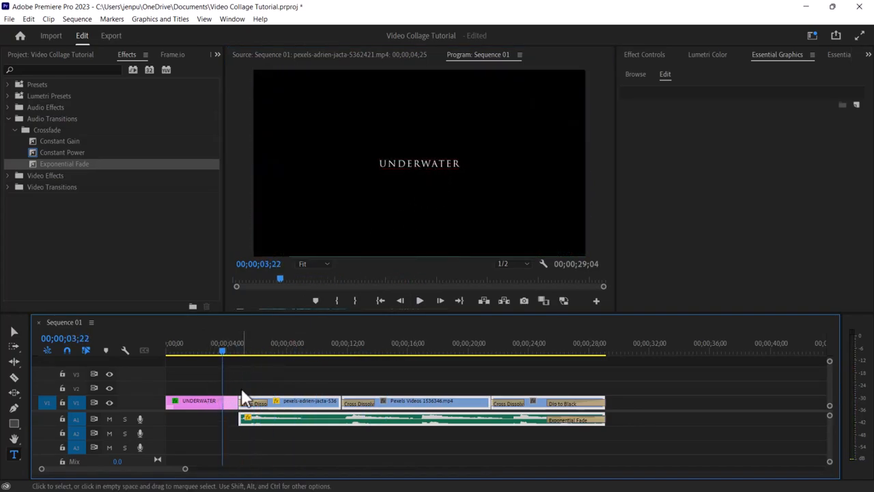
- Move the UNDERWATER title onto V2 above the start of the first clip, and shift all clips to the sequence start
left_click_drag(200, 403, 296, 388)
left_click_drag(218, 352, 259, 352)
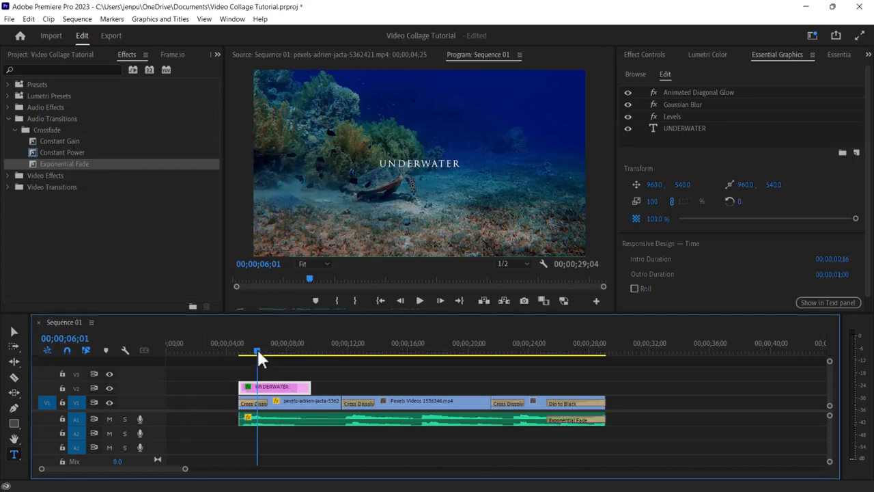
left_click_drag(258, 355, 238, 351)
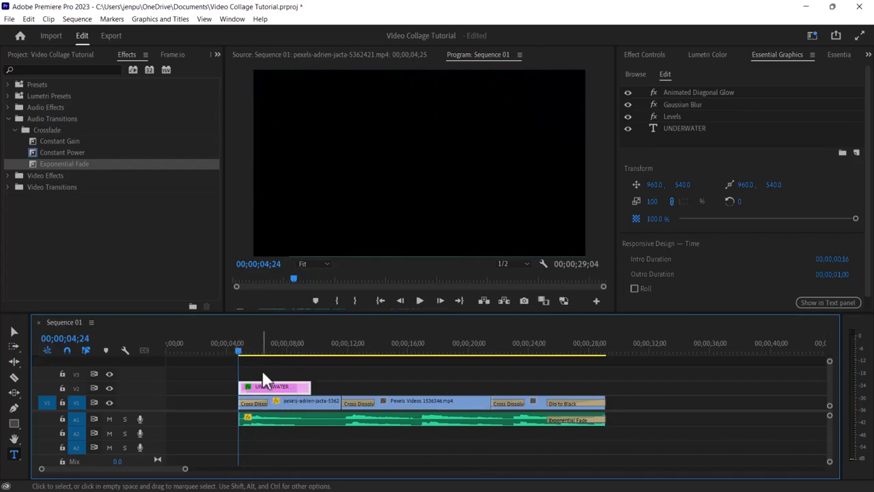
left_click_drag(212, 367, 489, 449)
left_click_drag(300, 387, 226, 392)
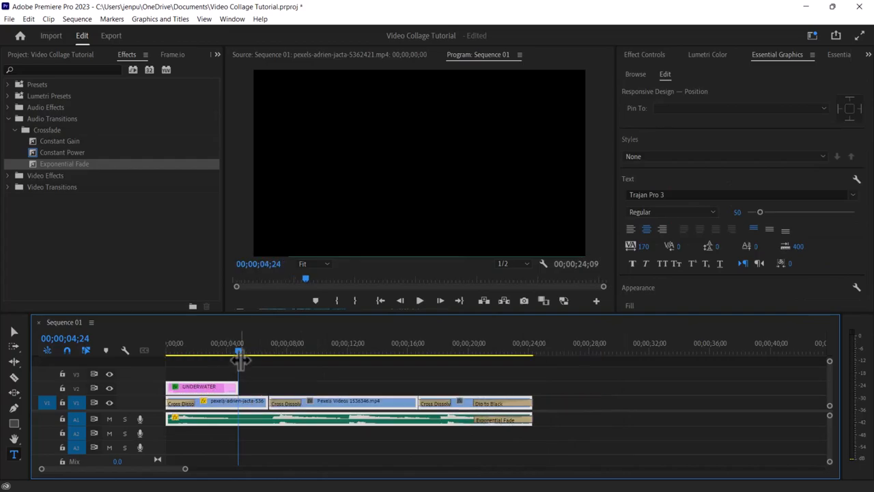
- Play the sequence from its start to preview the title over the first clip and the following dissolve
left_click(381, 300)
left_click(419, 302)
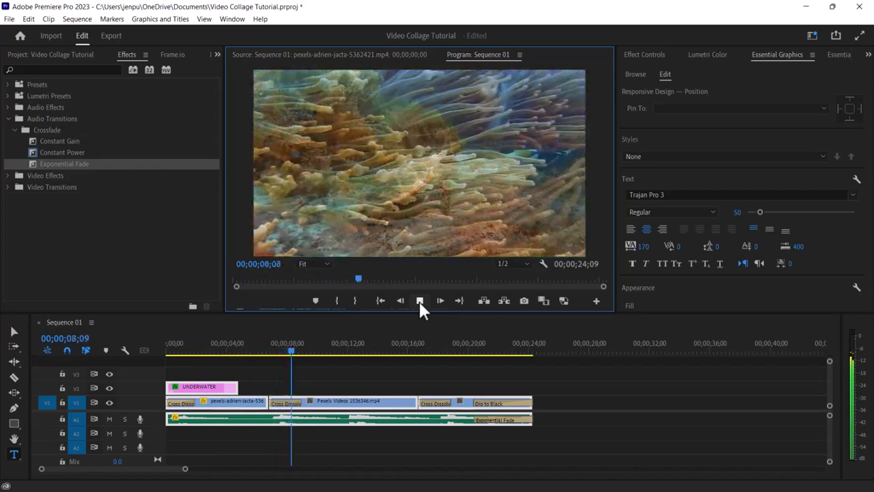
left_click(419, 302)
- Move the playhead to the end of the sequence and search the graphics templates for CREDITS
left_click(459, 300)
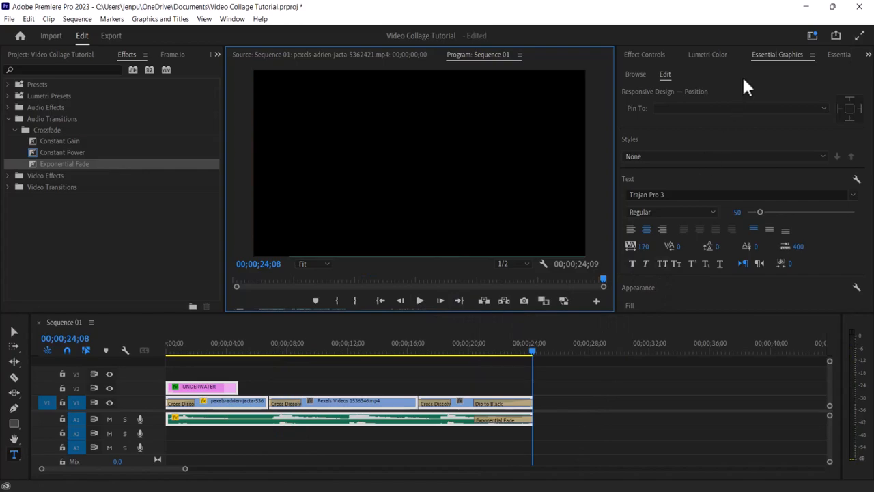
left_click(636, 74)
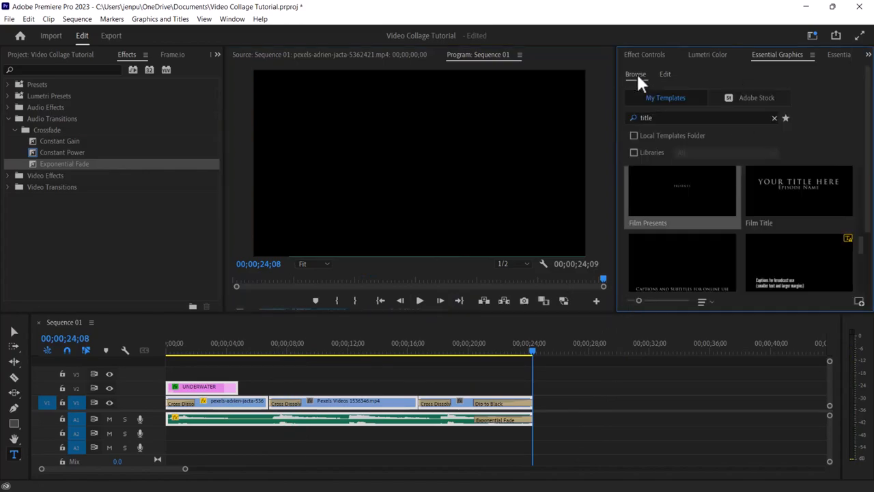
left_click(666, 117)
key("BackSpace")
key("BackSpace")
key("BackSpace")
type("CREDITS")
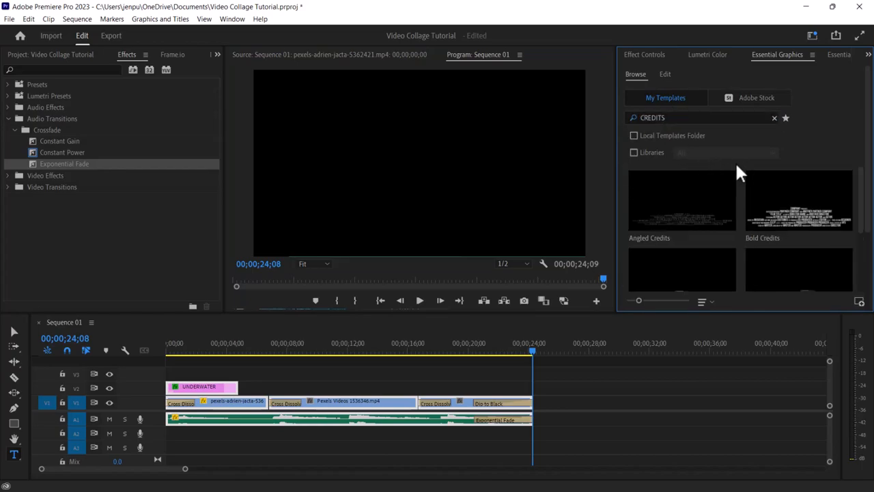
- Place the Classic Credits template on V1 directly after the last video clip and move the playhead to 00;00;25;08
scroll(754, 219, "down", 1)
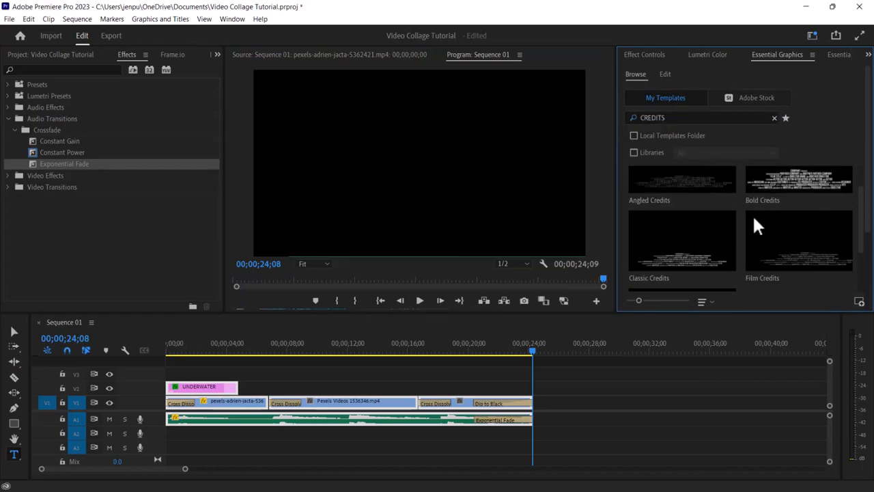
scroll(765, 235, "down", 1)
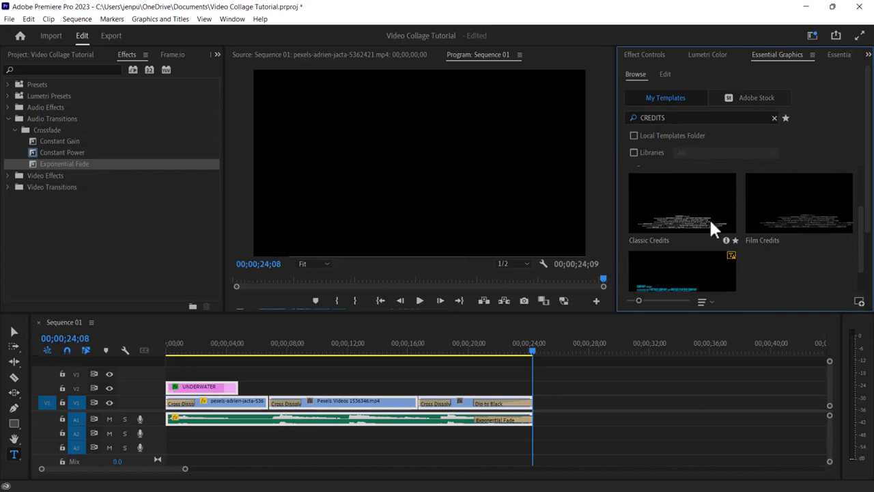
left_click_drag(696, 220, 550, 407)
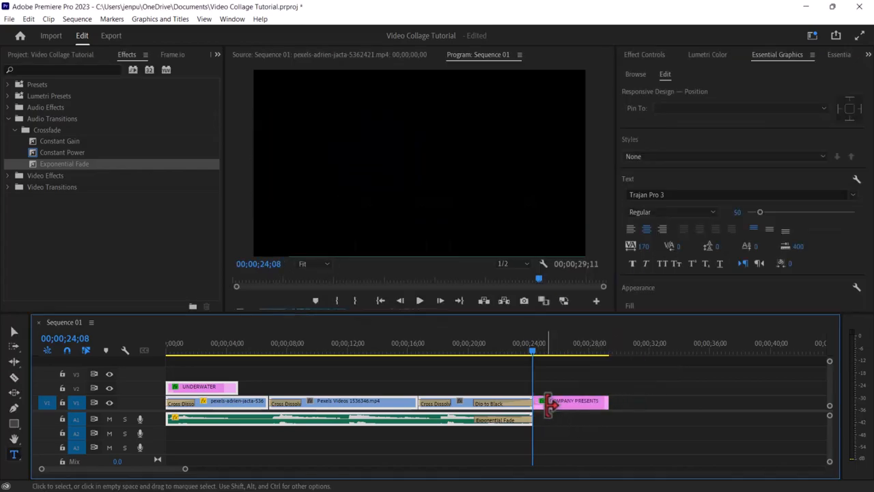
left_click_drag(533, 346, 548, 346)
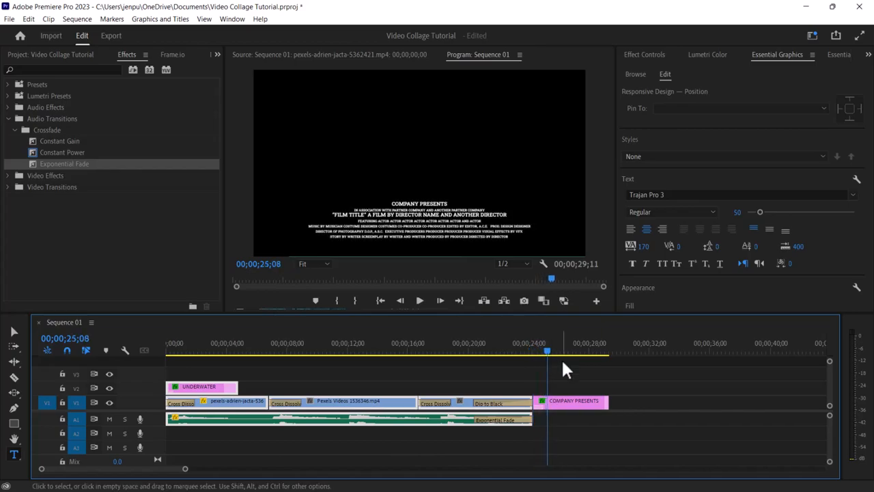
- Select the credits clip on V1 and enable its Roll option
left_click(571, 401)
left_click(574, 404)
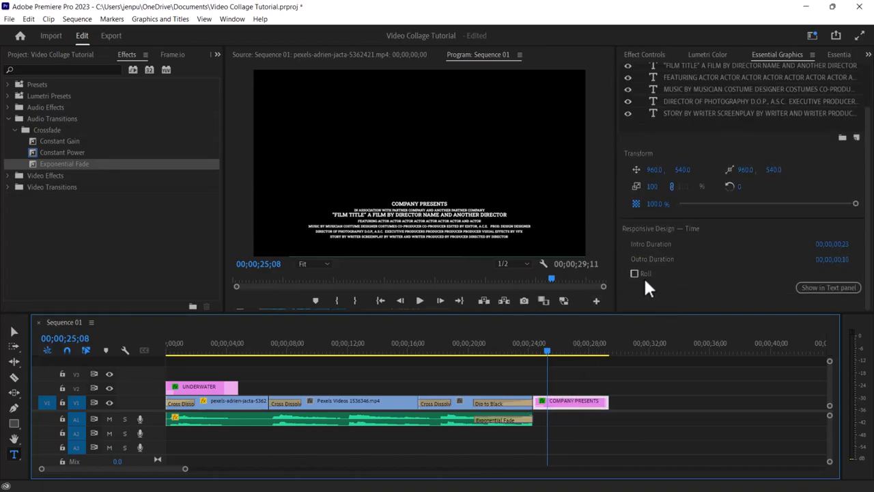
left_click(635, 273)
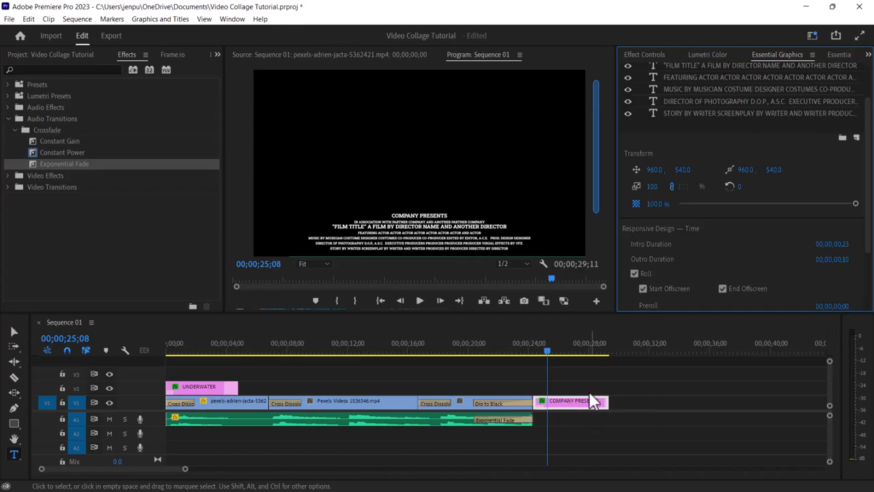
- Change the credits' COMPANY PRESENTS line to RMCAD PRESENTS and play the credits
scroll(743, 191, "up", 2)
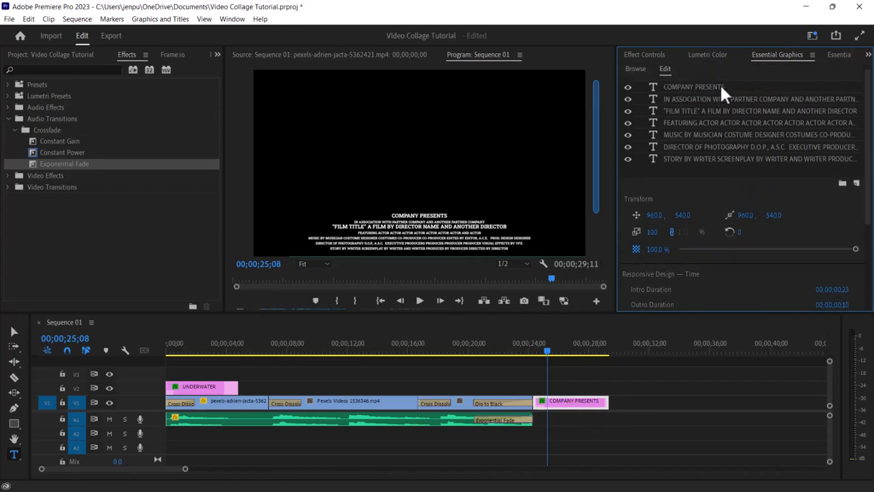
left_click(396, 217)
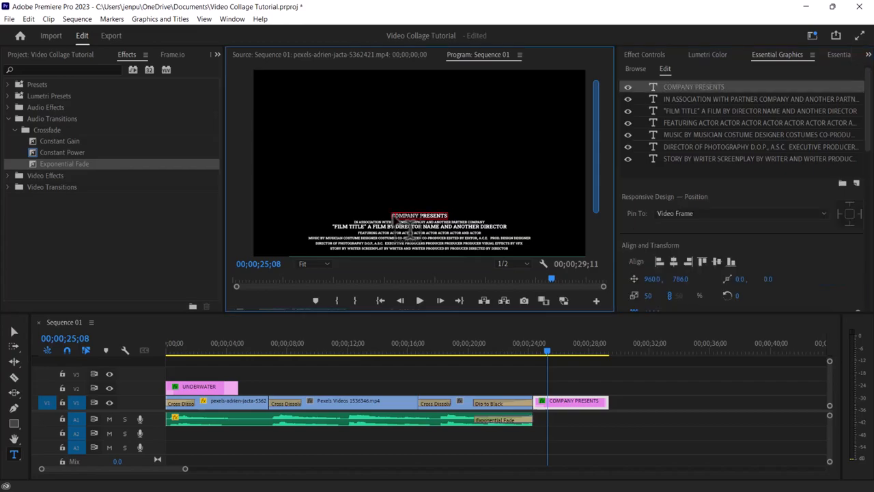
left_click(15, 456)
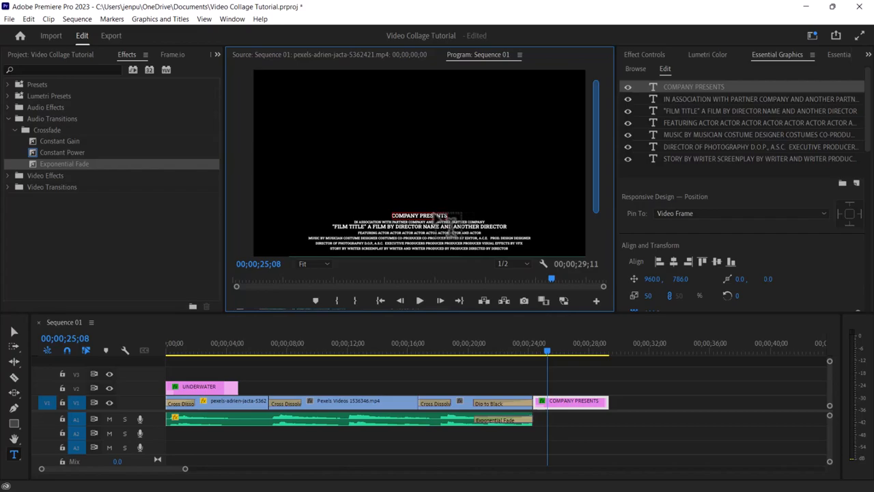
triple_click(438, 218)
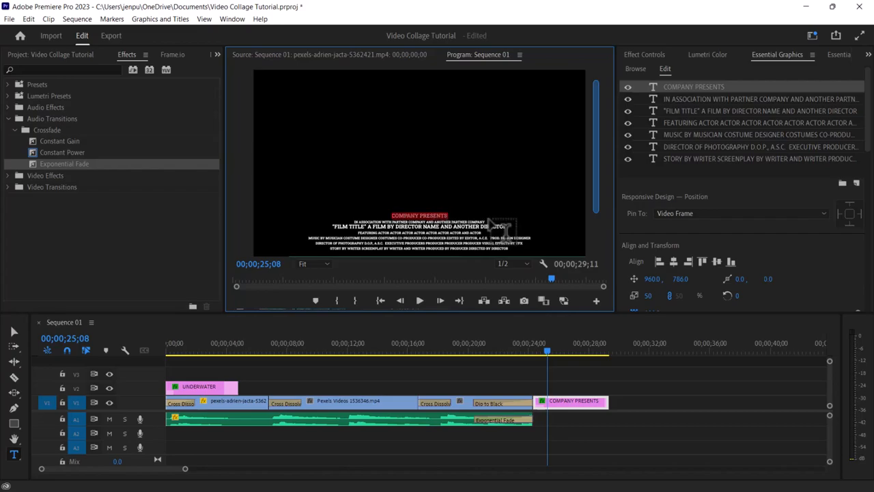
type("r")
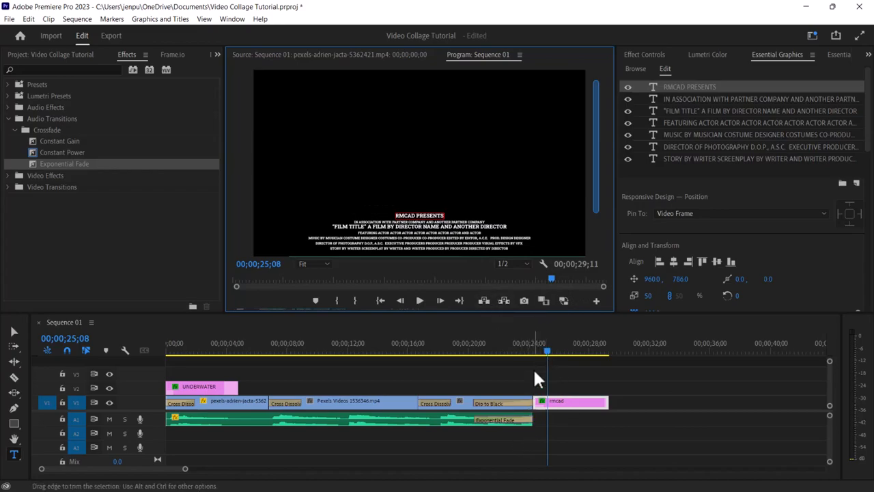
left_click(420, 301)
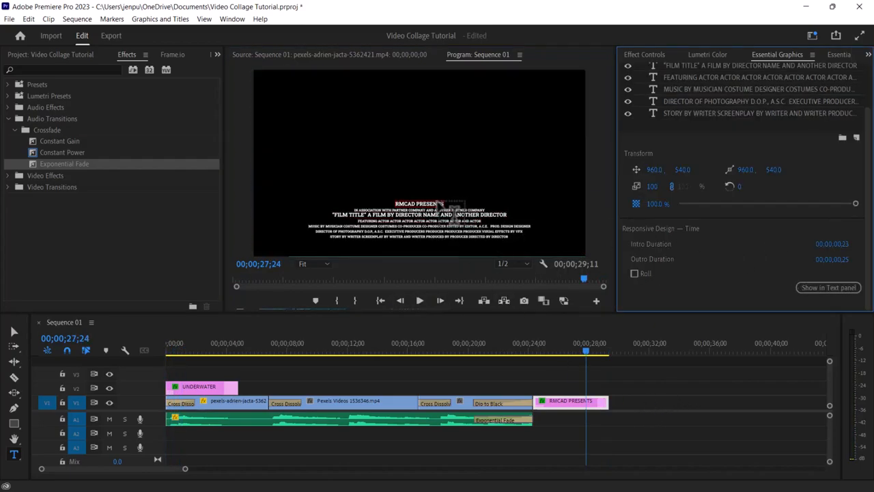
- Try to enlarge the RMCAD PRESENTS line by setting its font size to 112
left_click(437, 204)
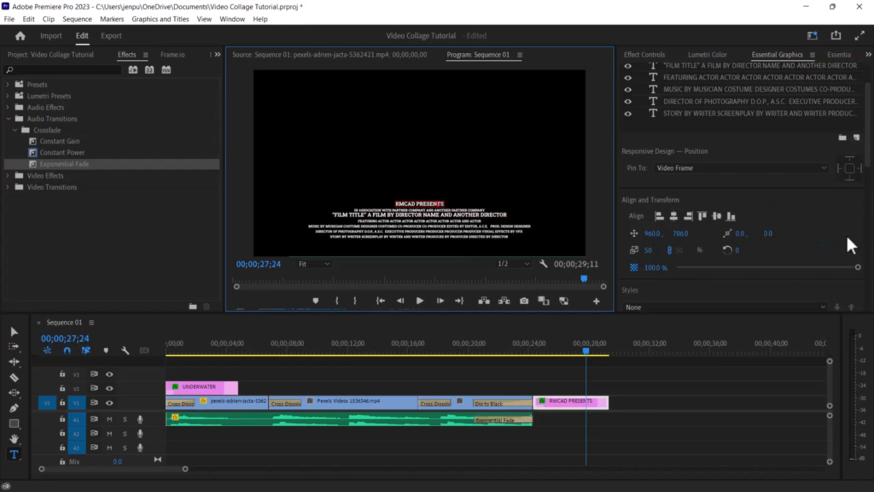
scroll(850, 245, "down", 5)
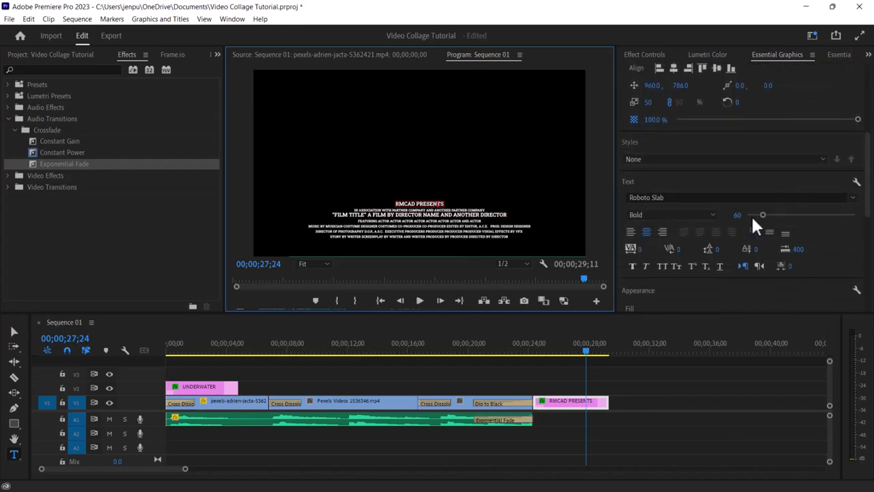
left_click_drag(764, 215, 778, 214)
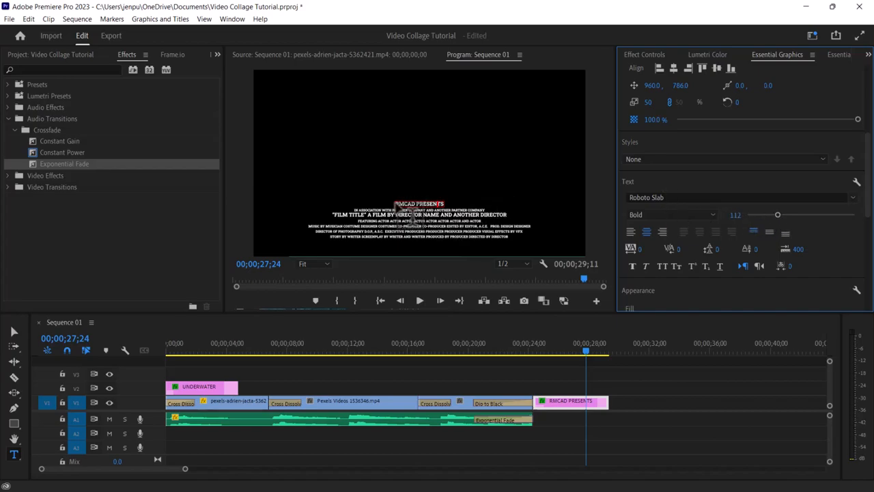
- Select the whole RMCAD PRESENTS text, set its font size to 87, and deselect the credits clip
scroll(708, 156, "up", 4)
scroll(708, 158, "up", 2)
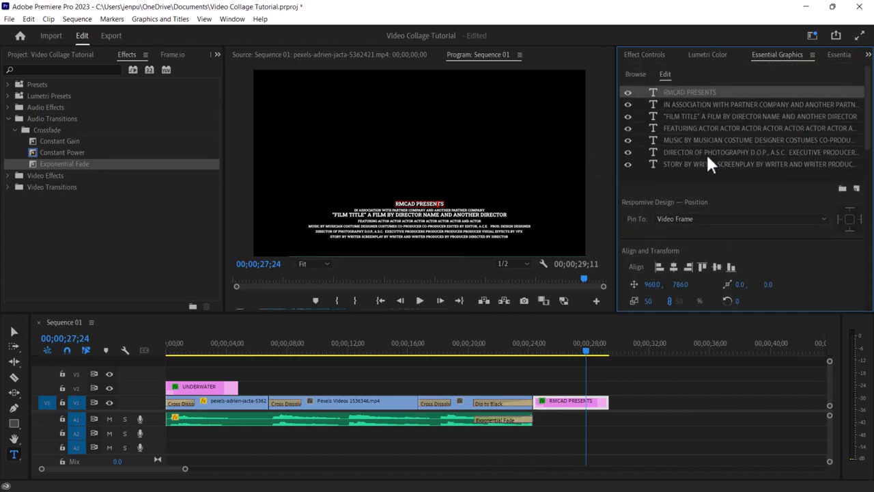
left_click(678, 92)
scroll(794, 219, "down", 3)
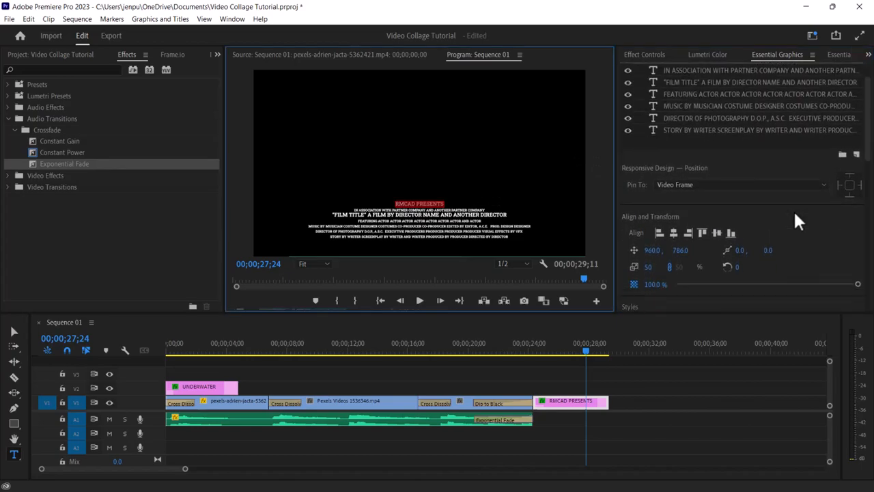
scroll(796, 242, "down", 2)
left_click_drag(764, 198, 770, 199)
scroll(761, 232, "down", 1)
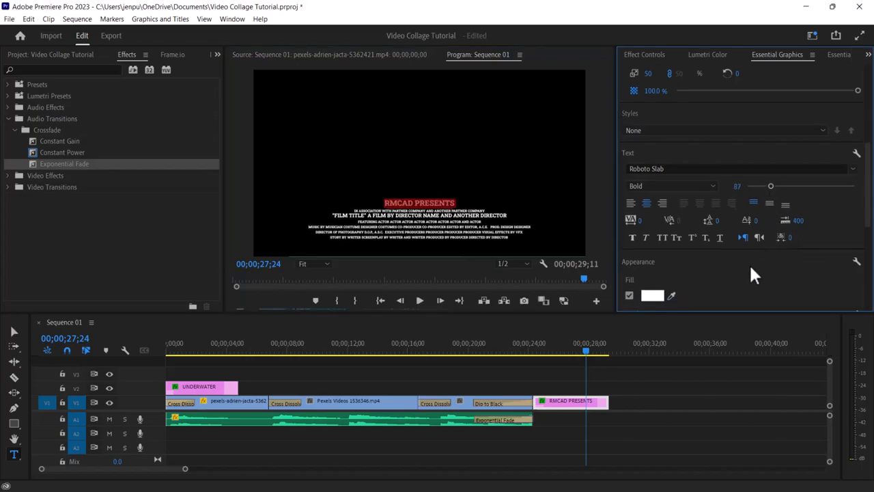
scroll(726, 392, "down", 3)
left_click(616, 397)
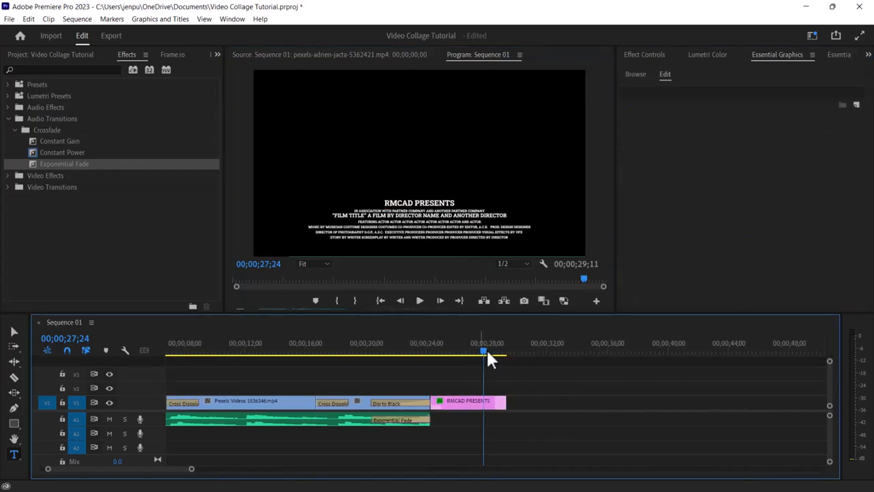
- Scrub through the credits clip to check the enlarged line, ending with the playhead at 00;00;27;05
left_click_drag(483, 350, 471, 352)
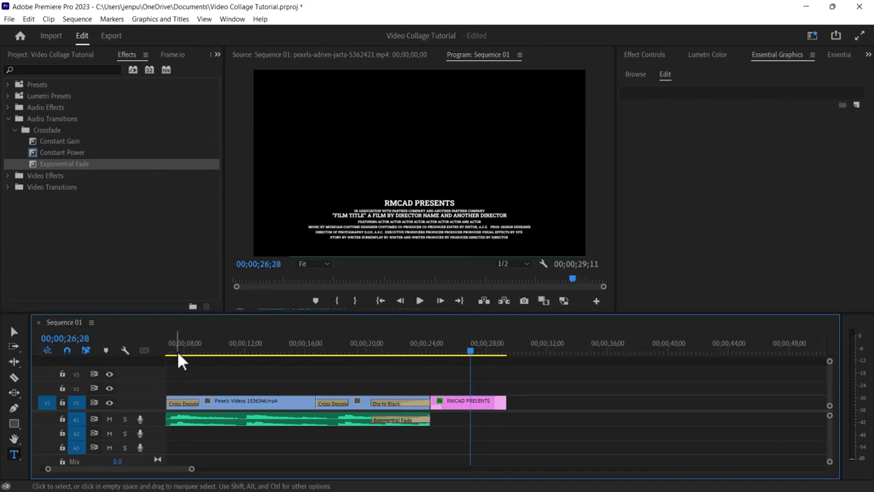
mouse_move(470, 351)
left_mouse_down()
mouse_move(425, 351)
mouse_move(473, 356)
left_mouse_up()
left_click(474, 351)
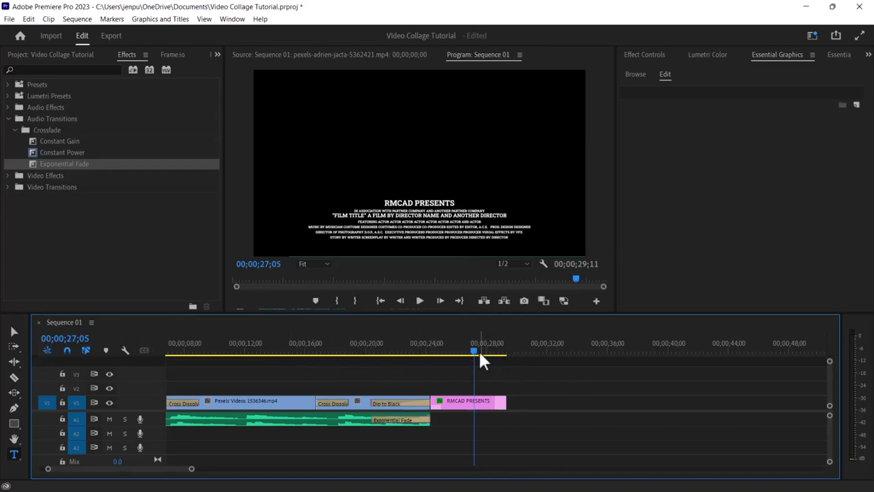
- Return to the sequence start, mute audio track A1, and scrub the clips up to 00;00;09;03
left_click(377, 300)
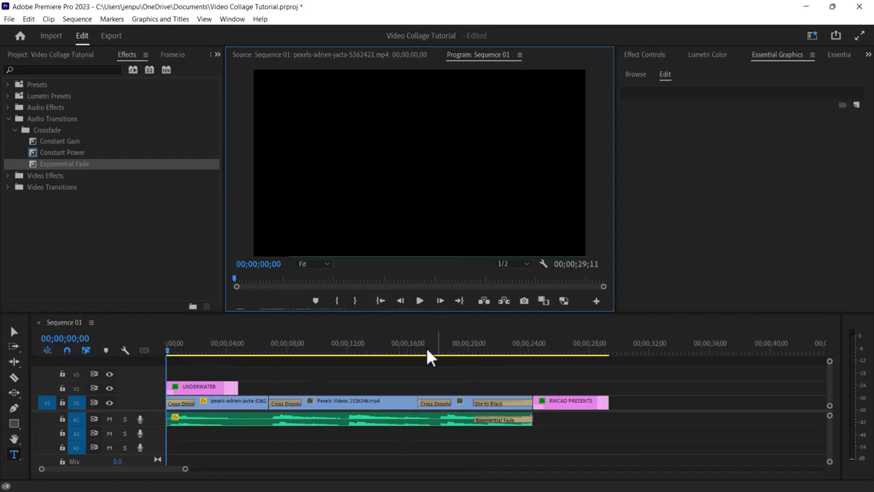
left_click(109, 421)
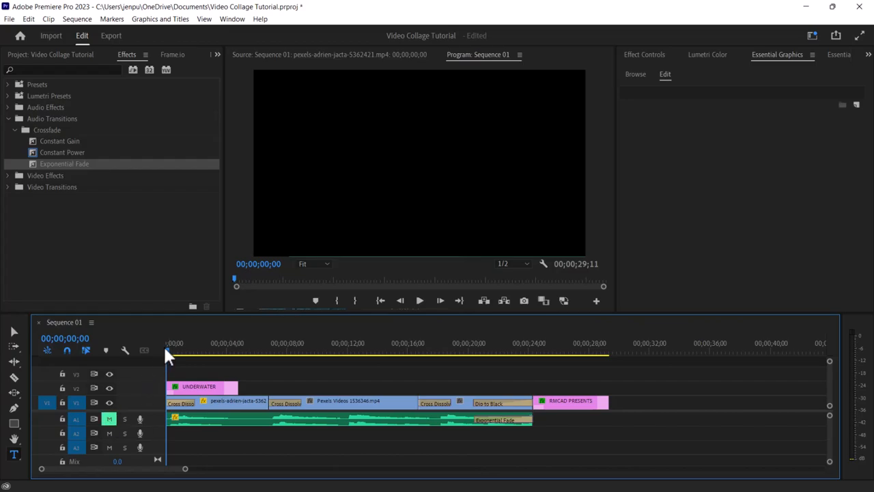
left_click_drag(169, 351, 303, 369)
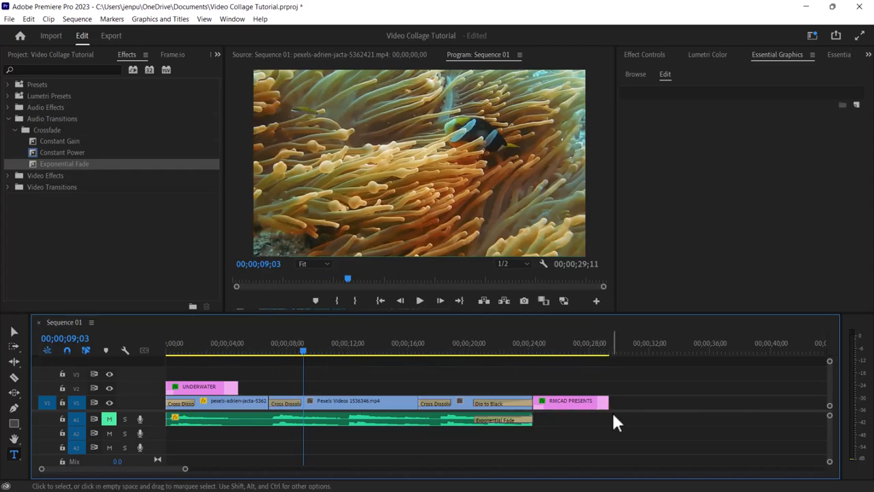
- Collapse the Crossfade and Audio Transitions folders and unmute audio track A1
left_click(16, 129)
left_click(9, 119)
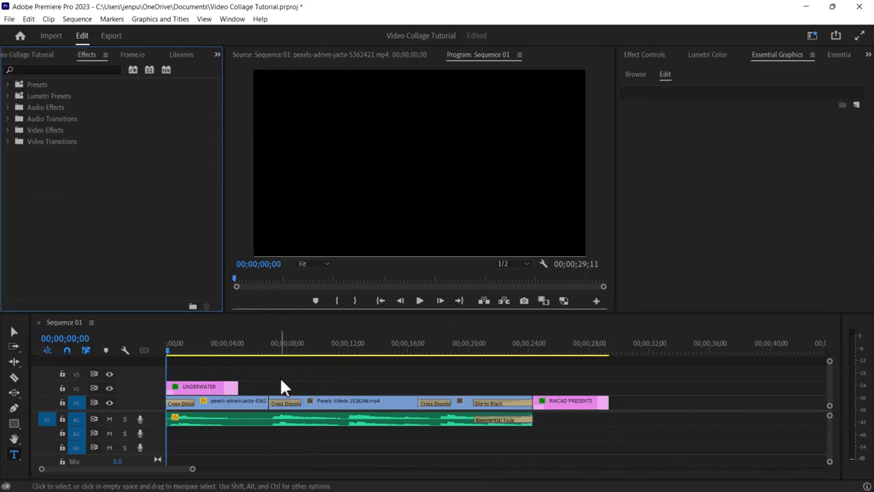
left_click(109, 419)
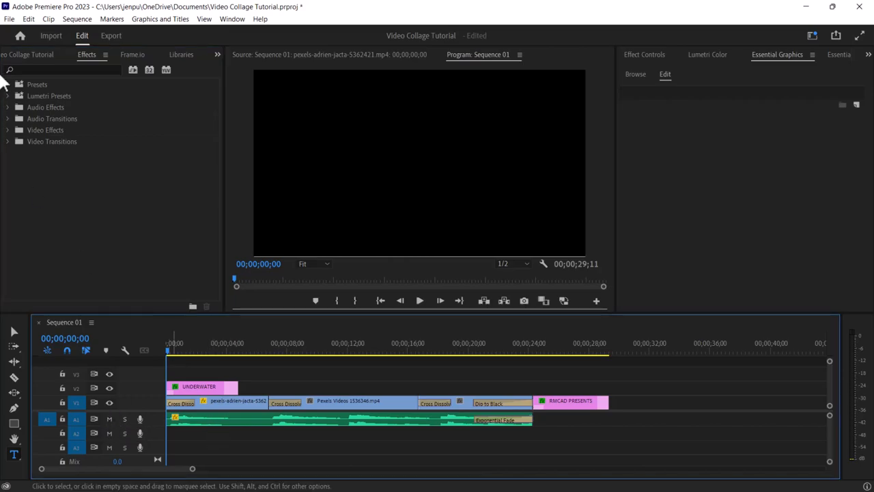
- Save the project and name the sequence's export file Video Collage Tutorial
left_click(9, 18)
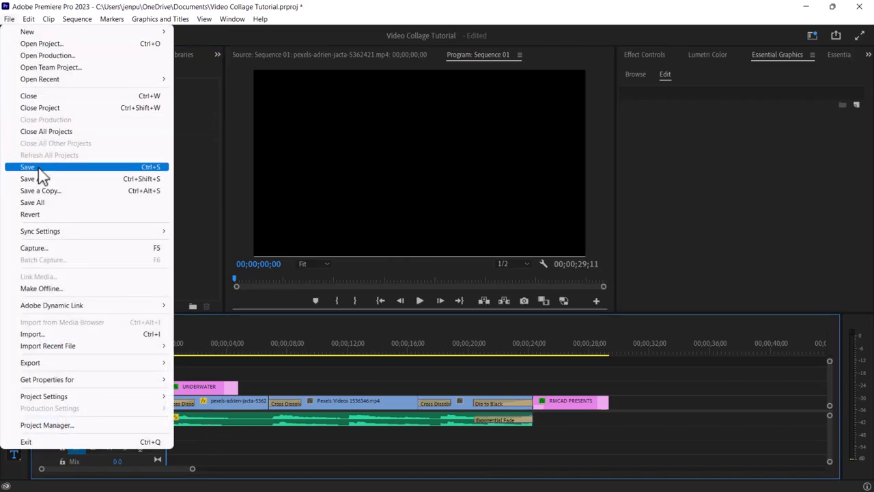
left_click(39, 168)
left_click(110, 35)
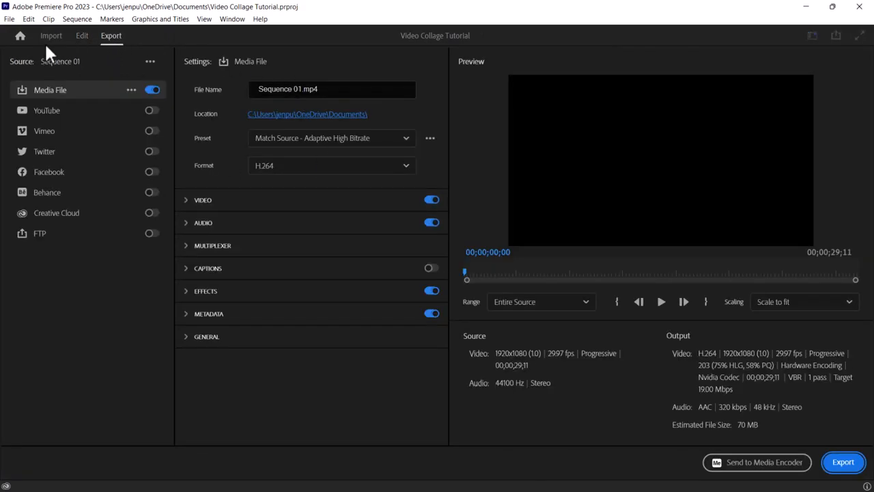
left_click_drag(328, 82, 248, 82)
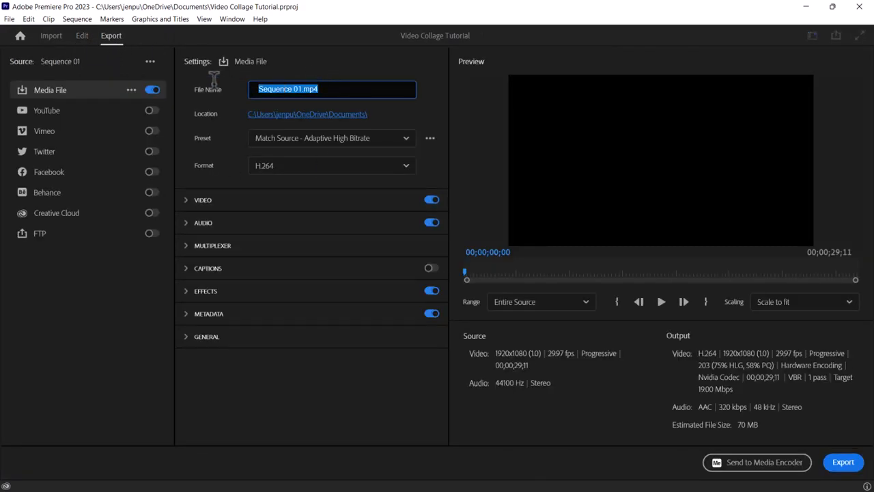
type("Video Collage Tutorial")
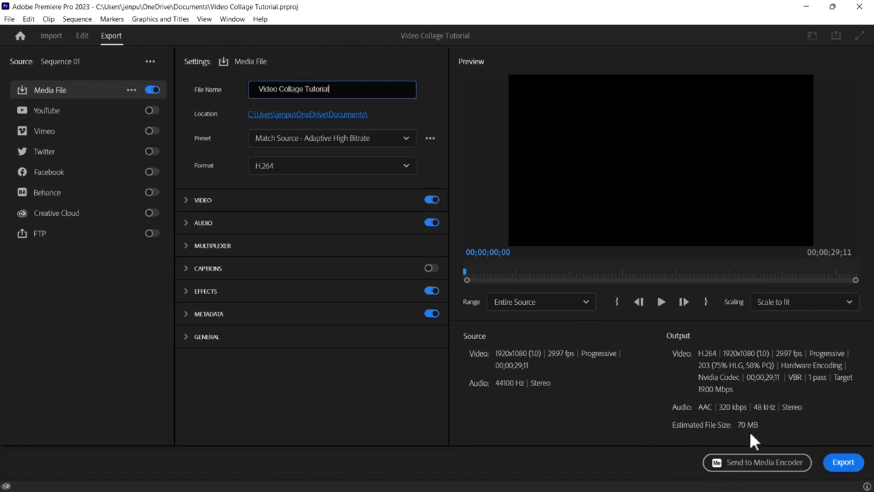
- Export the sequence as an H.264 media file, replacing the existing Video Collage Tutorial.mp4
left_click(847, 464)
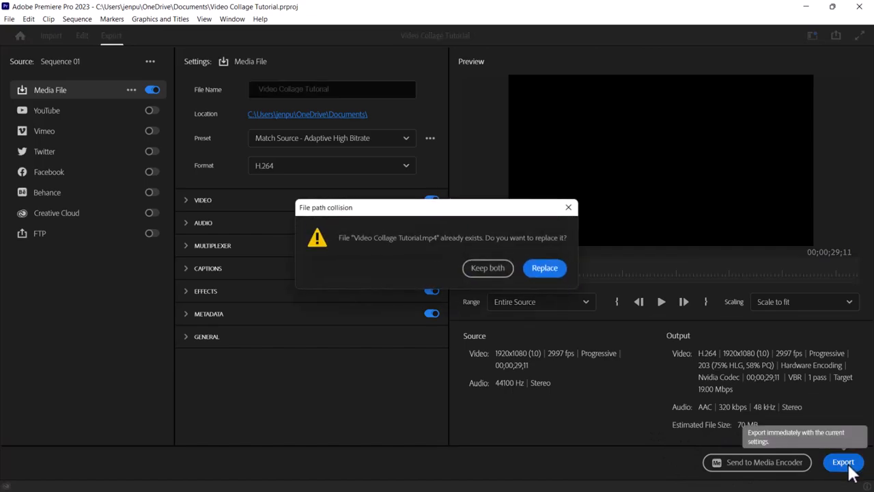
left_click(544, 268)
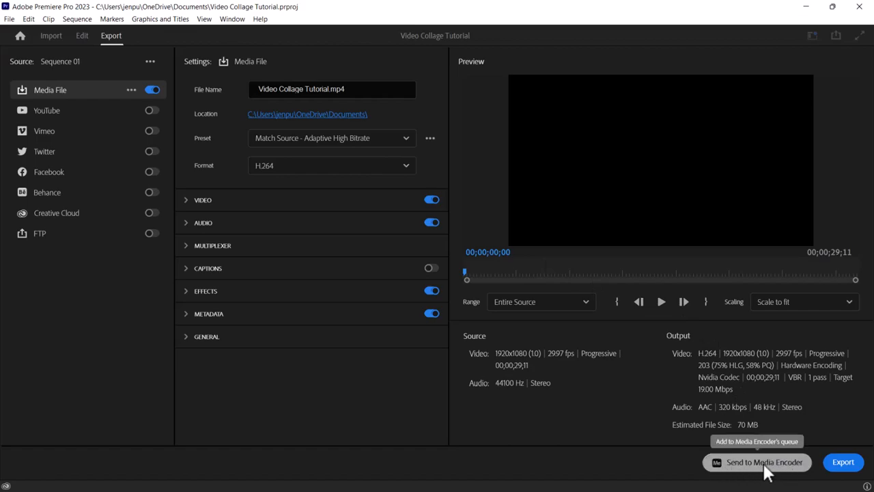
left_click(733, 467)
left_click(846, 467)
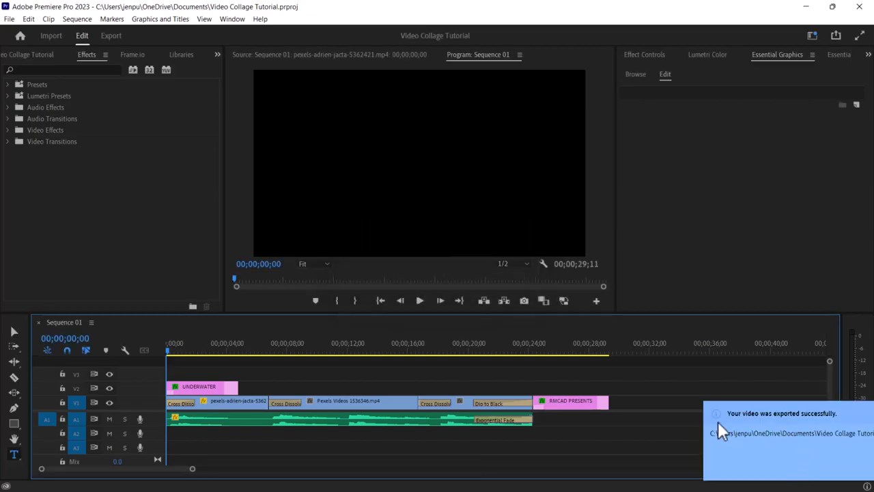
- Minimize the editor, play the exported Video Collage Tutorial.mp4 from File Explorer, and close the player and File Explorer
left_click(806, 7)
left_click(342, 486)
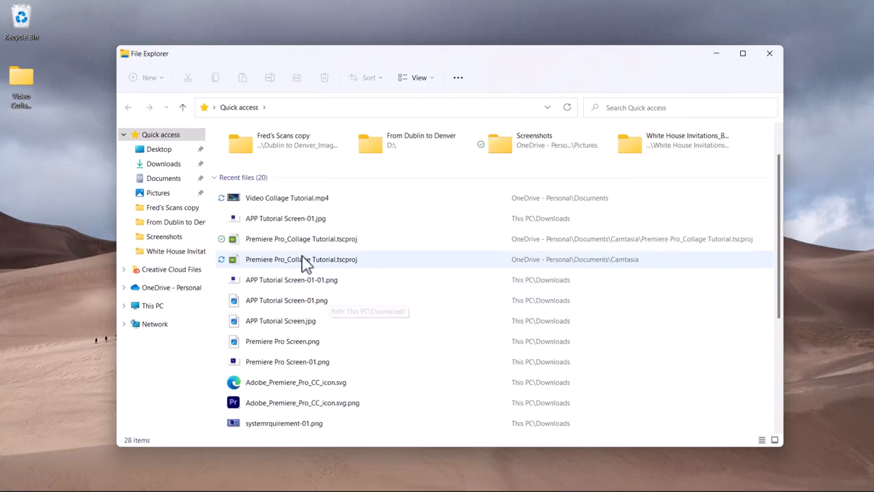
double_click(272, 252)
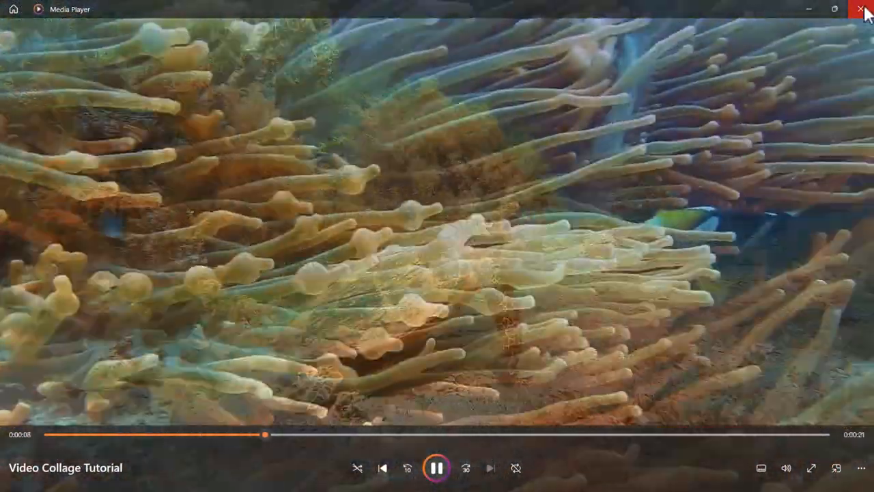
left_click(862, 9)
left_click(770, 53)
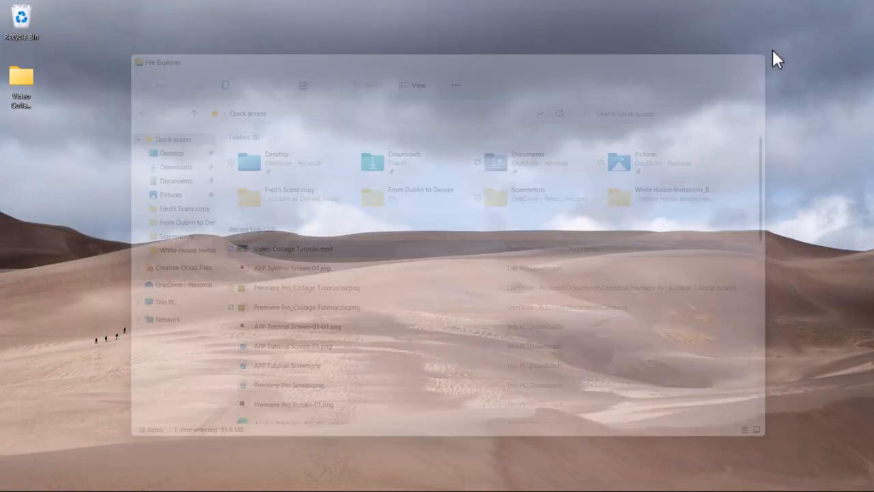
mouse_move(597, 483)
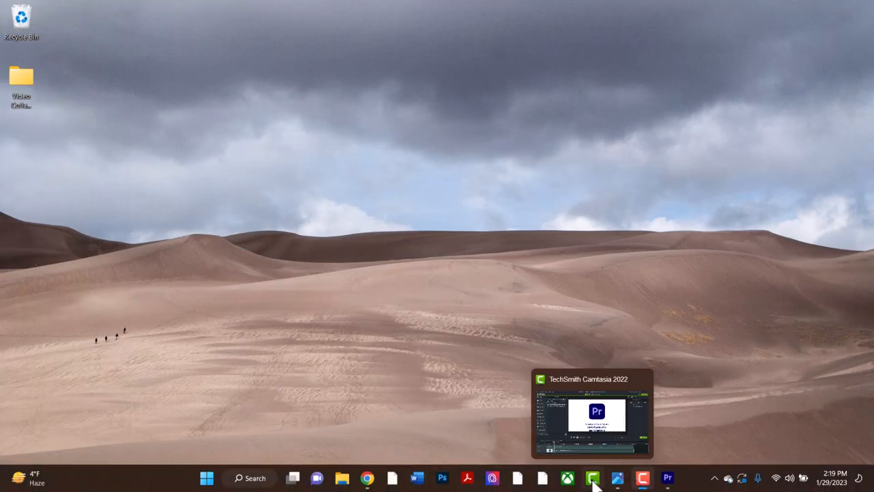